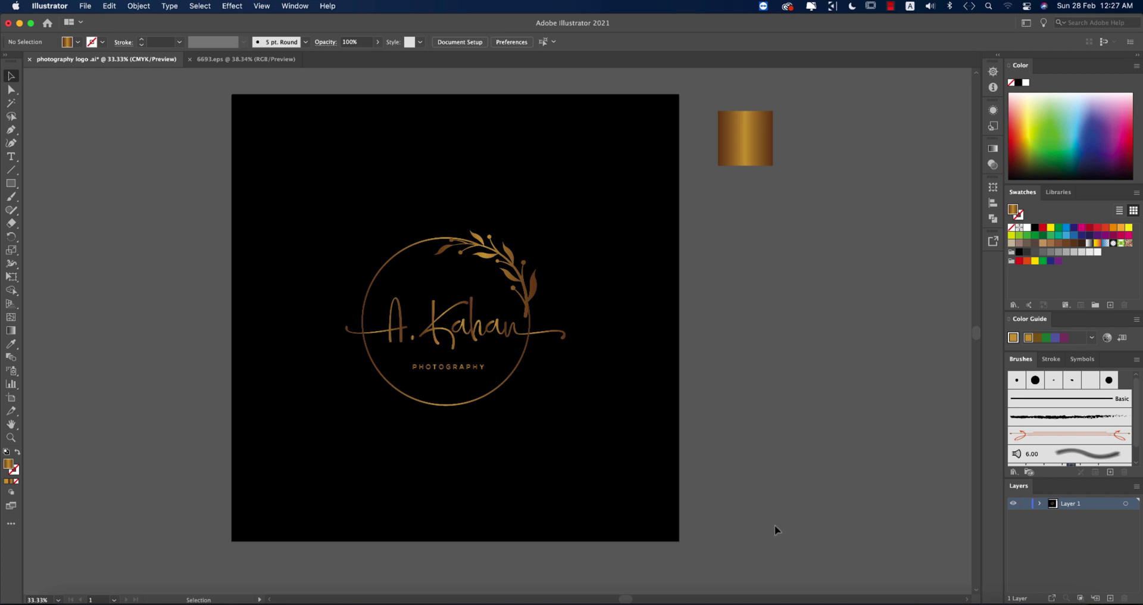
- Switch to Photoshop to show the gold-embossed logo on black paper in cover.psd
click(222, 600)
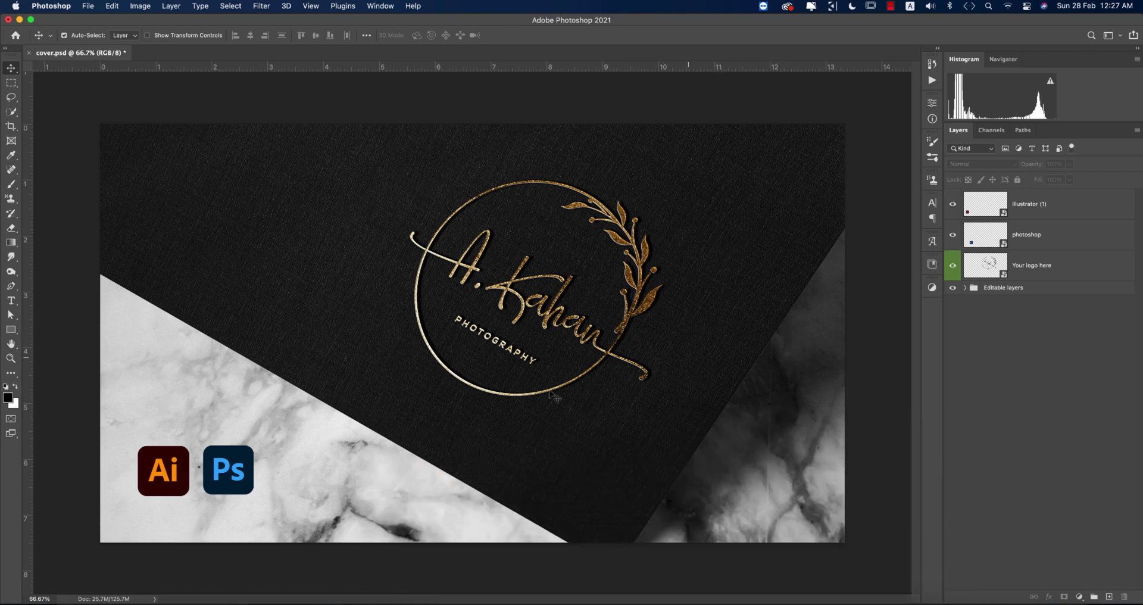
- Back in Illustrator, create a new 2000 x 2000 px CMYK document named 'logo'
click(208, 600)
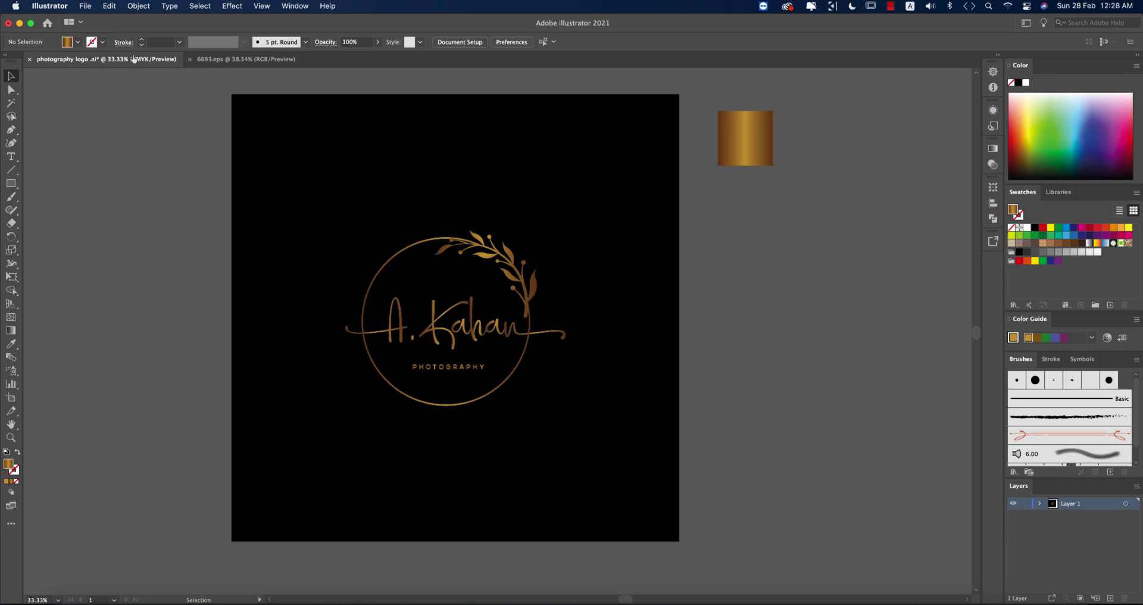
click(85, 6)
click(100, 27)
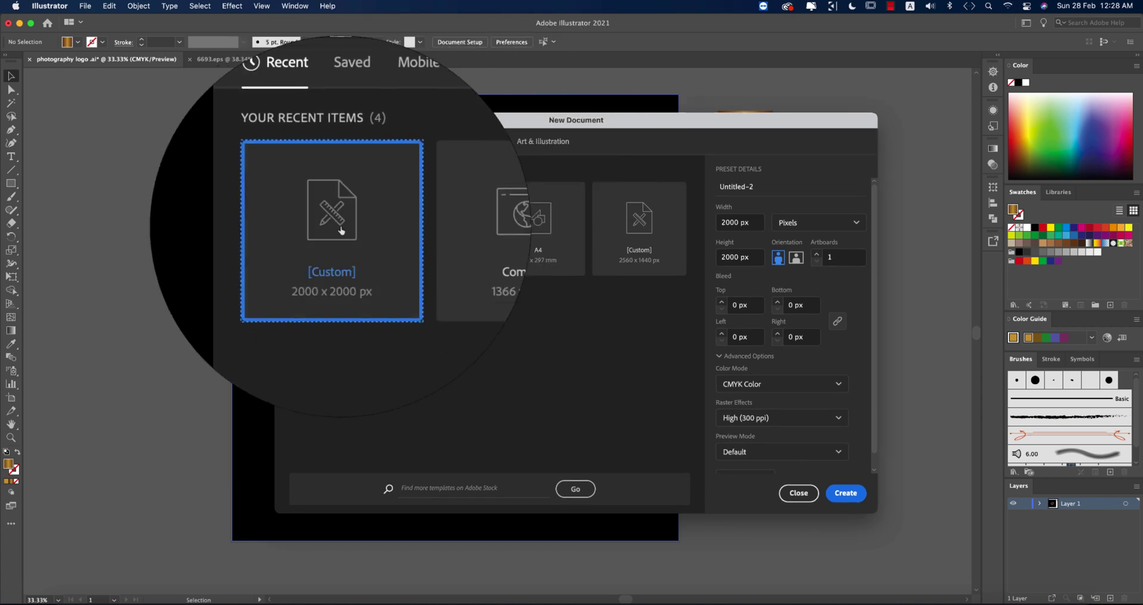
click(760, 190)
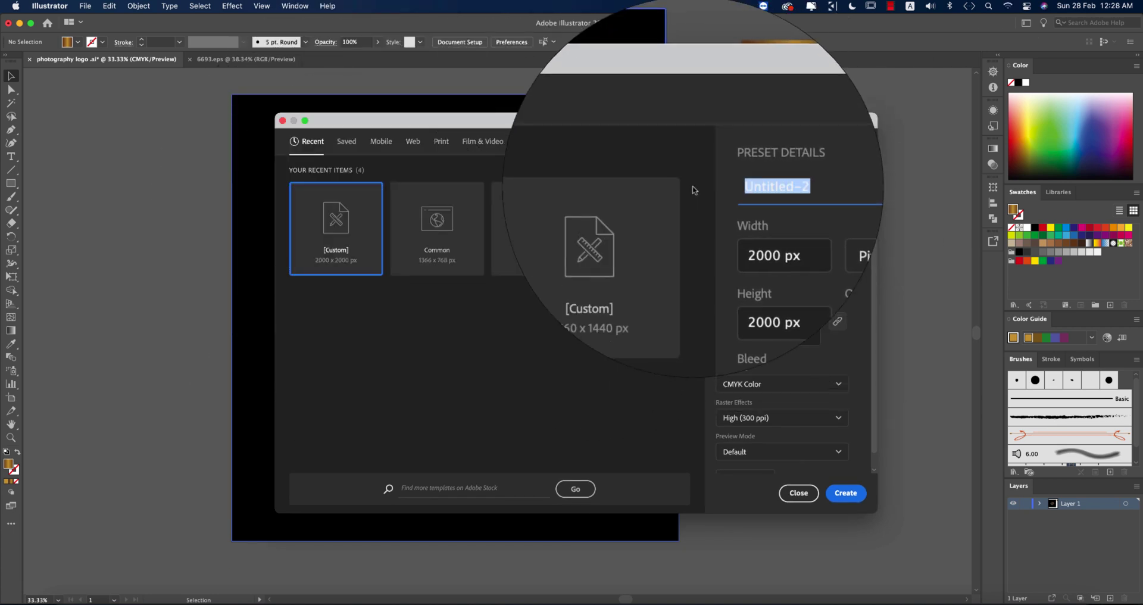
key(BackSpace)
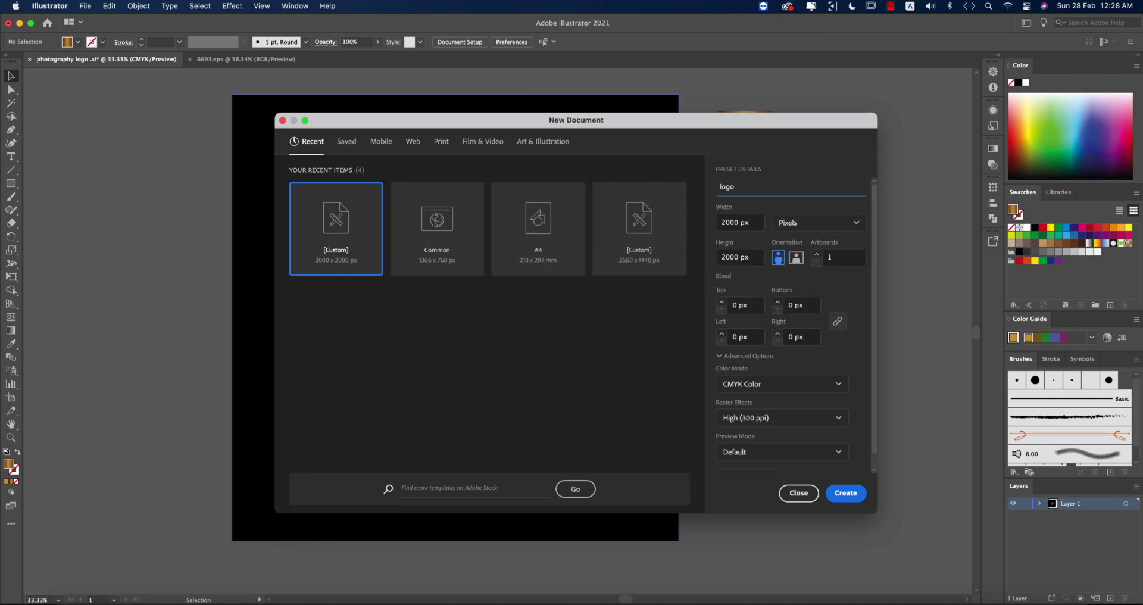
text(logo)
click(845, 493)
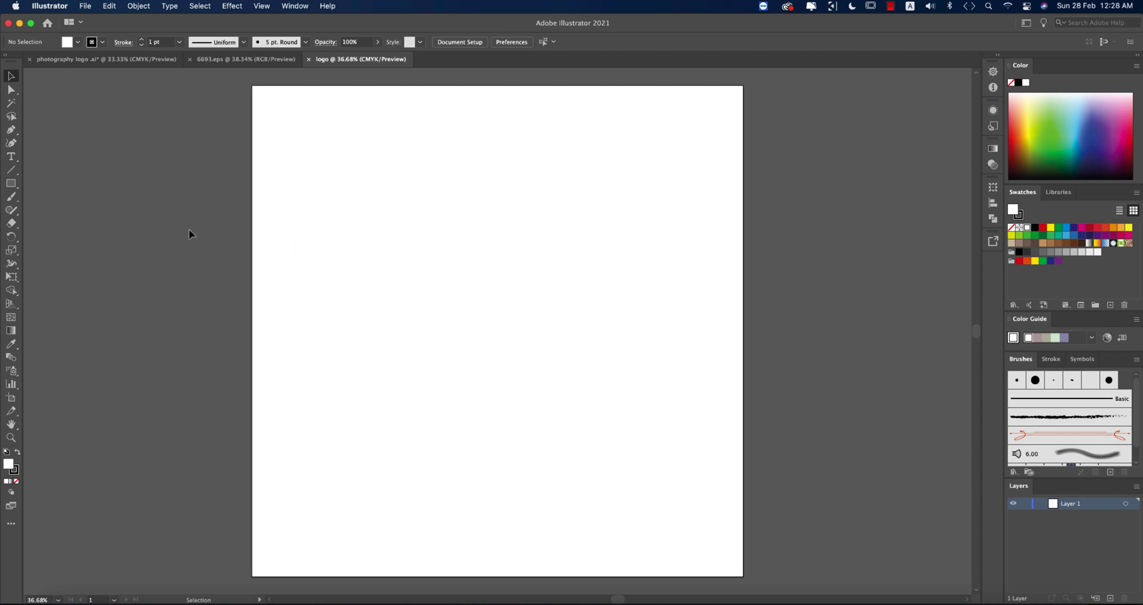
- Add the text 'A.Khan' at 72 pt Myriad Pro on the artboard's left-middle
click(11, 156)
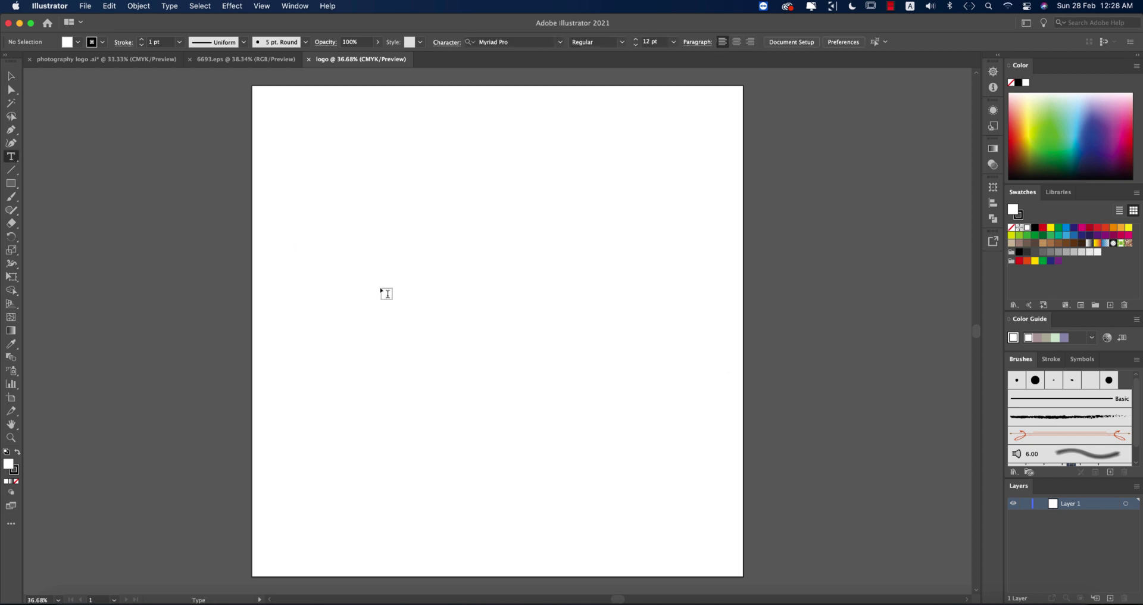
click(387, 294)
click(592, 42)
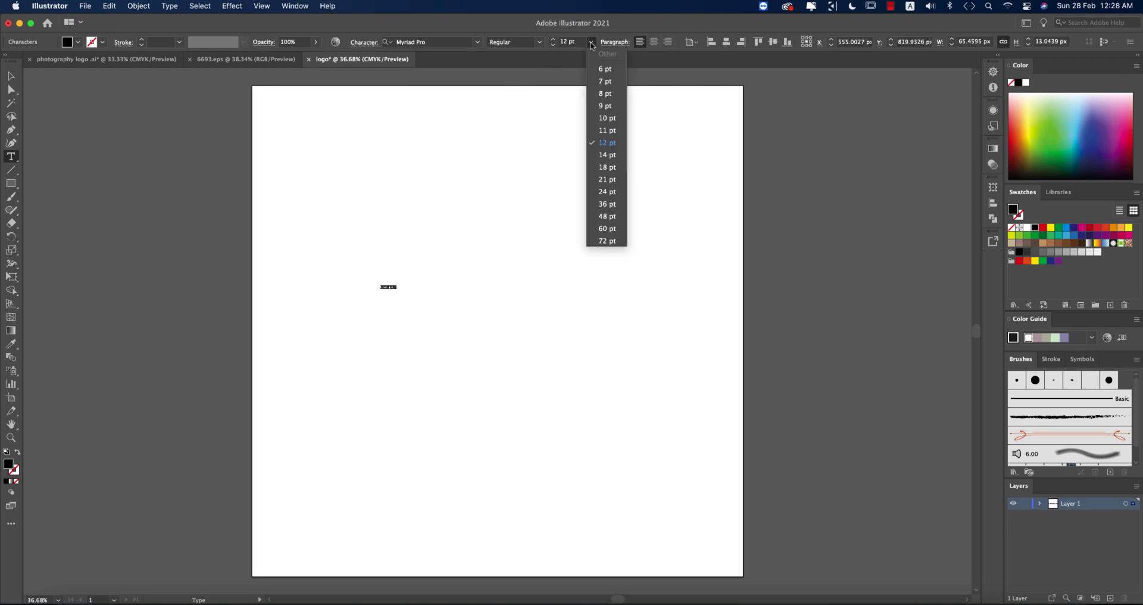
click(607, 240)
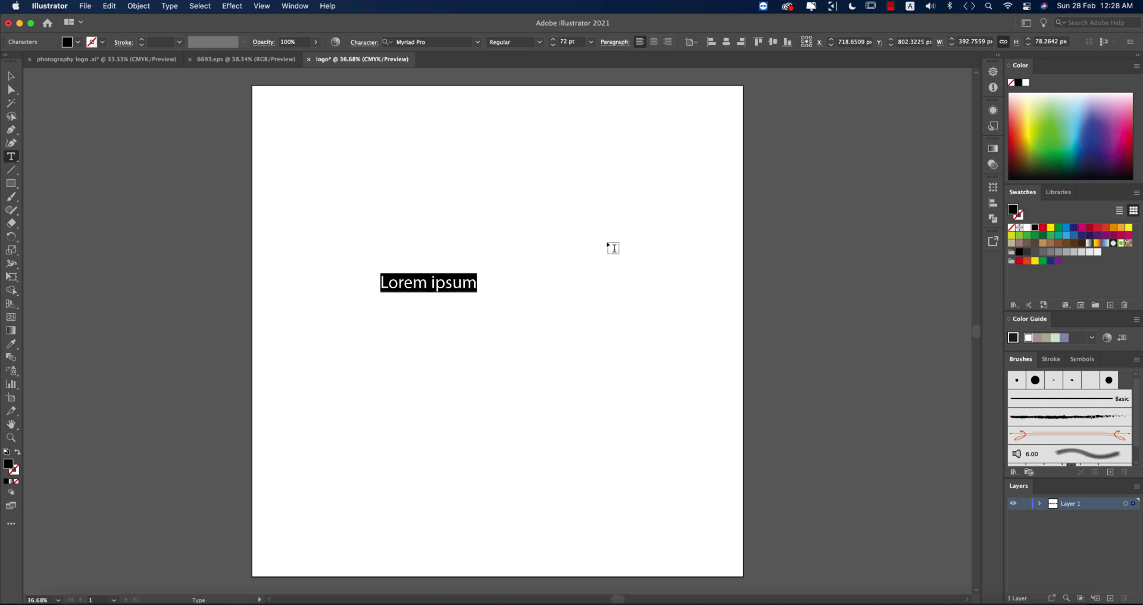
text(A)
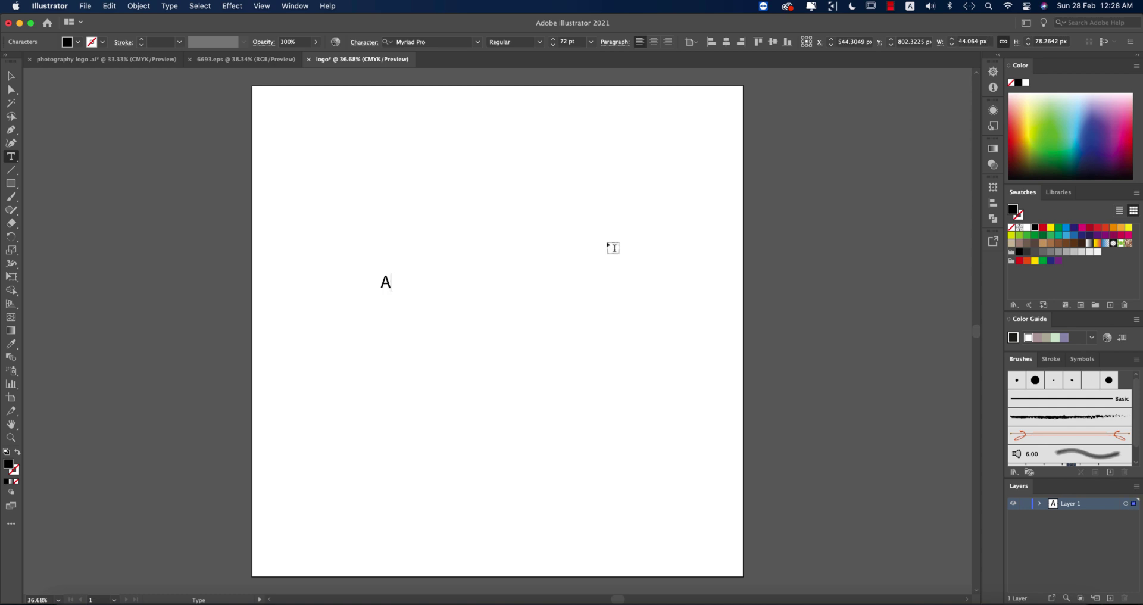
text(.Khan)
click(11, 76)
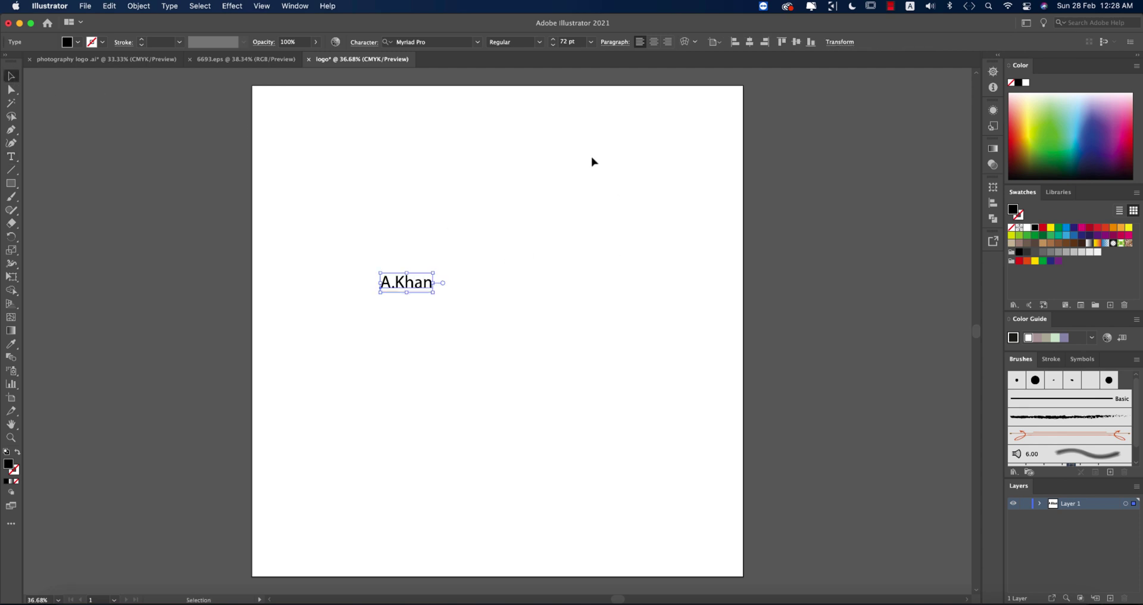
- Set 'A.Khan' in Amellia Ink and drag-scale it up to roughly 318 pt
click(477, 42)
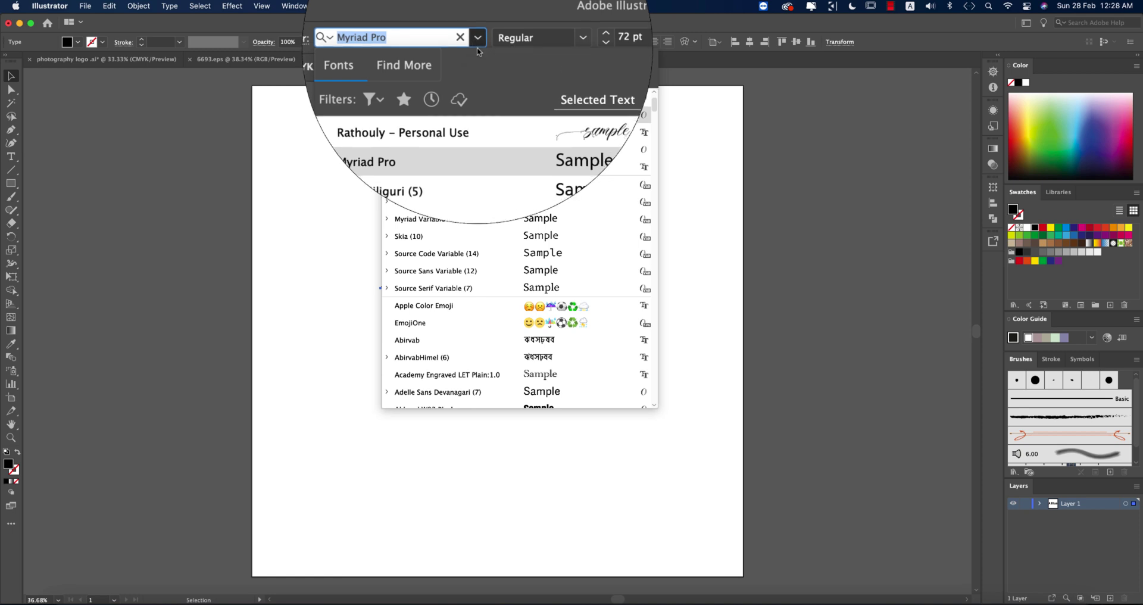
scroll(655, 98, up, 4)
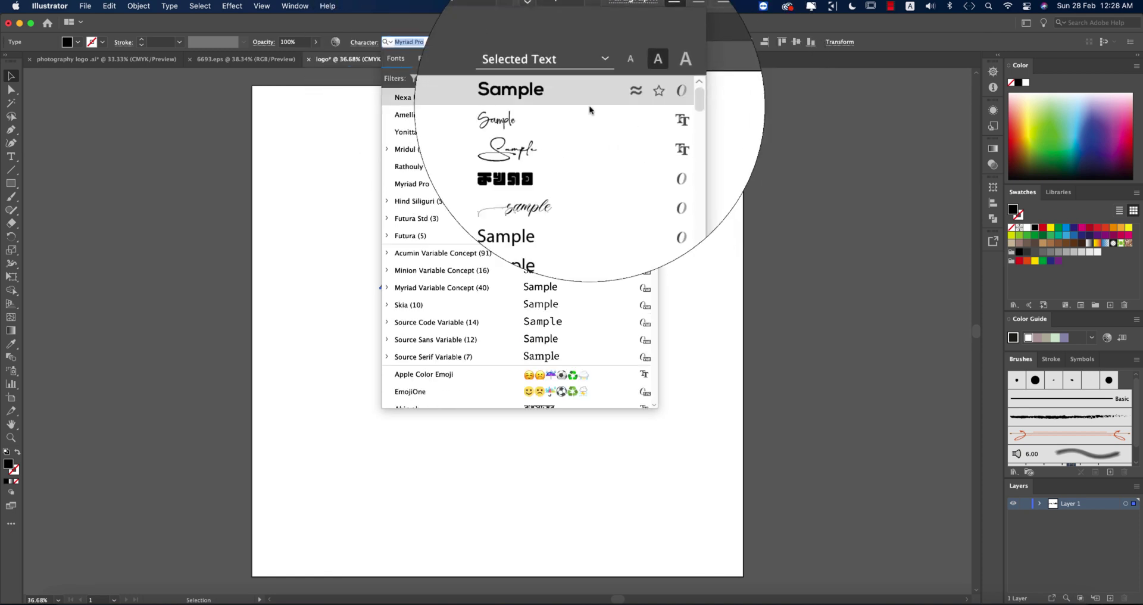
click(438, 118)
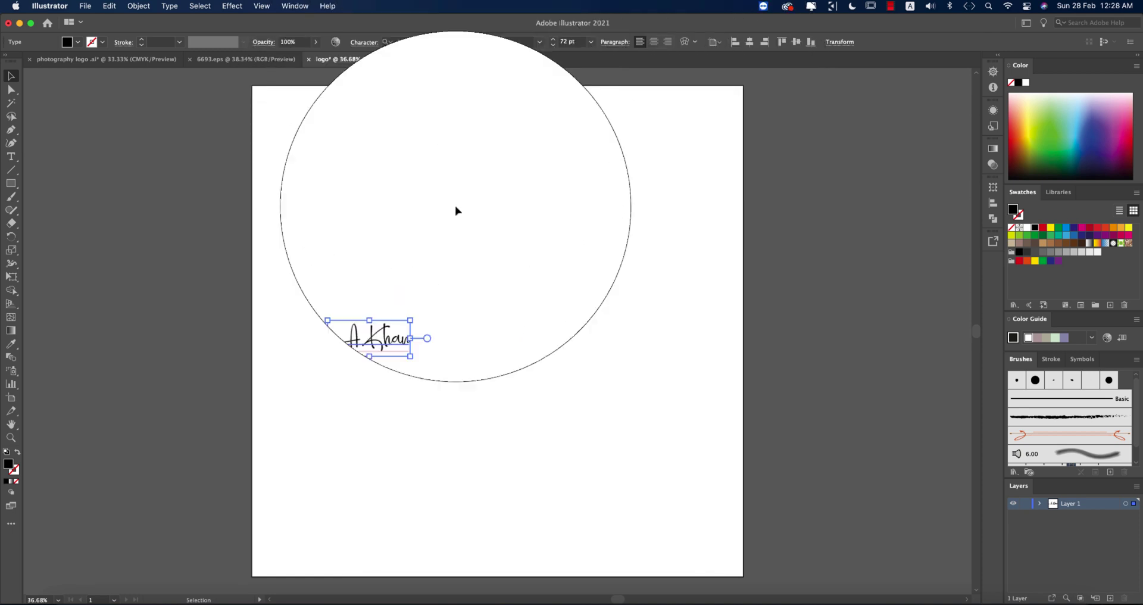
drag(430, 294, 581, 338)
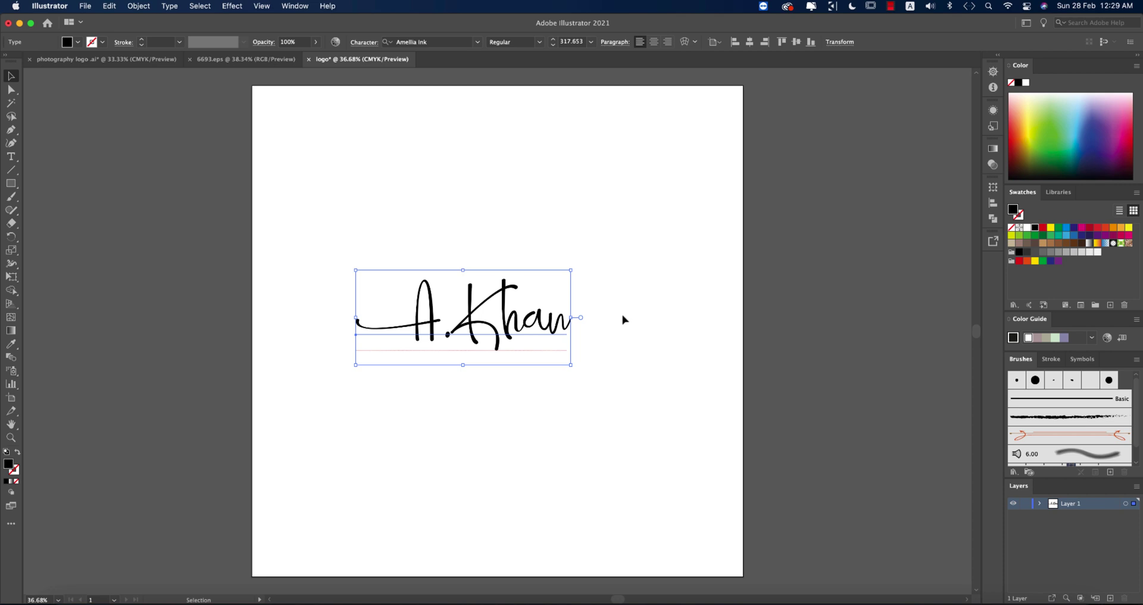
click(583, 337)
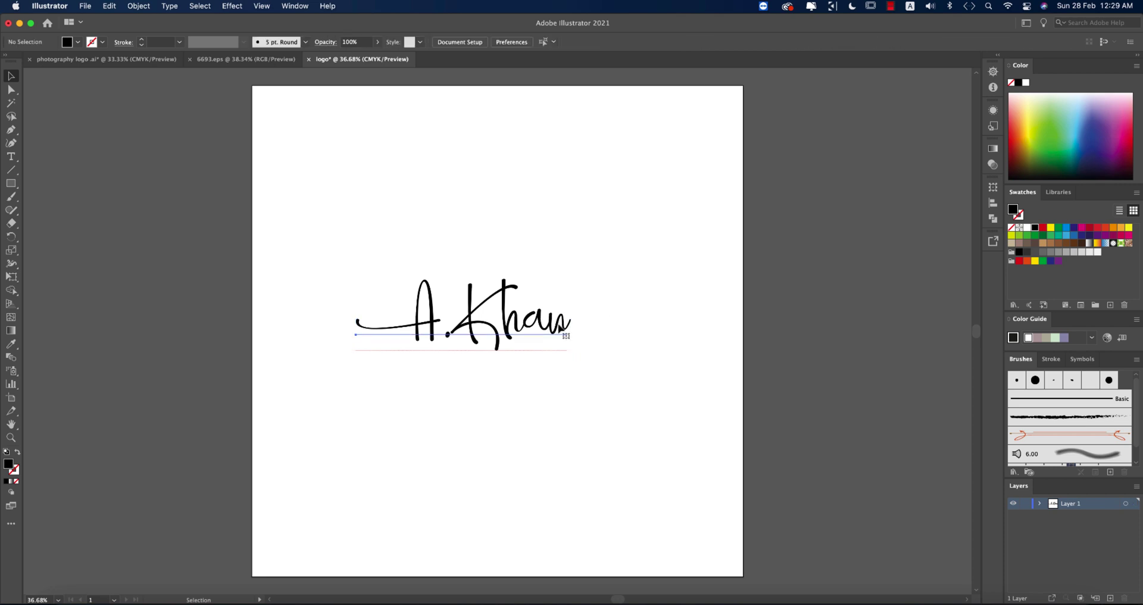
click(530, 323)
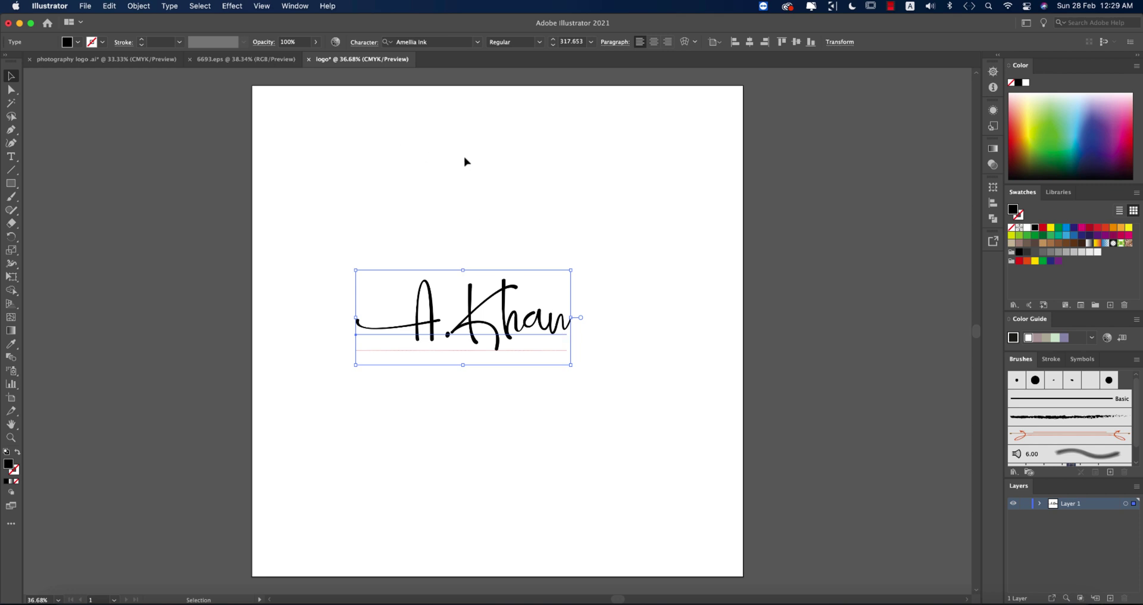
- Using the Glyphs panel, swap the final 'n' for Amellia Ink's long-tailed swash alternate
click(170, 8)
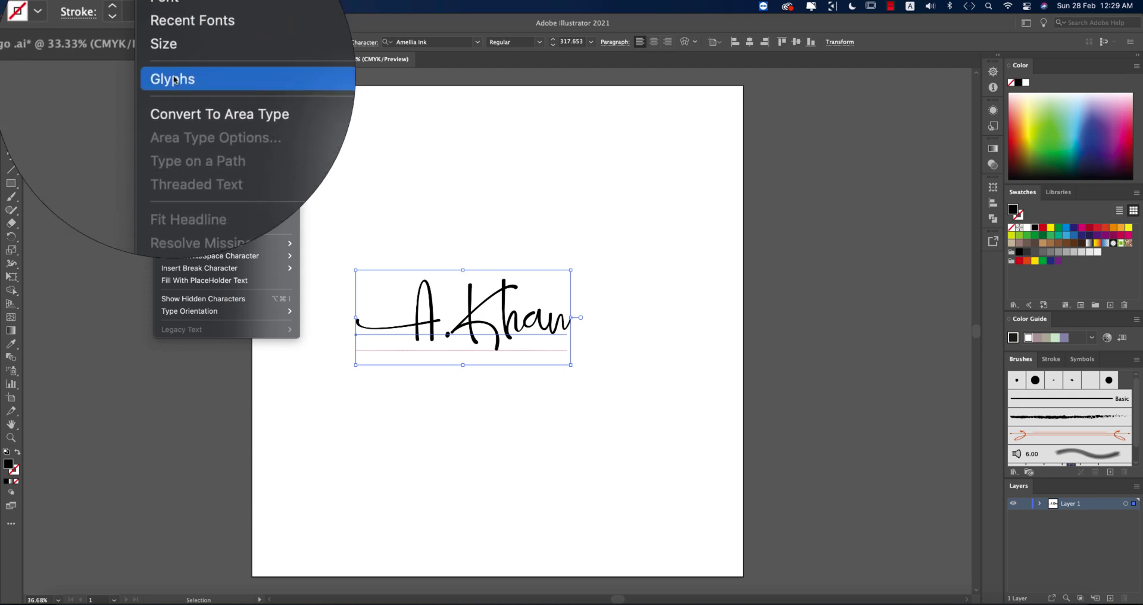
click(179, 81)
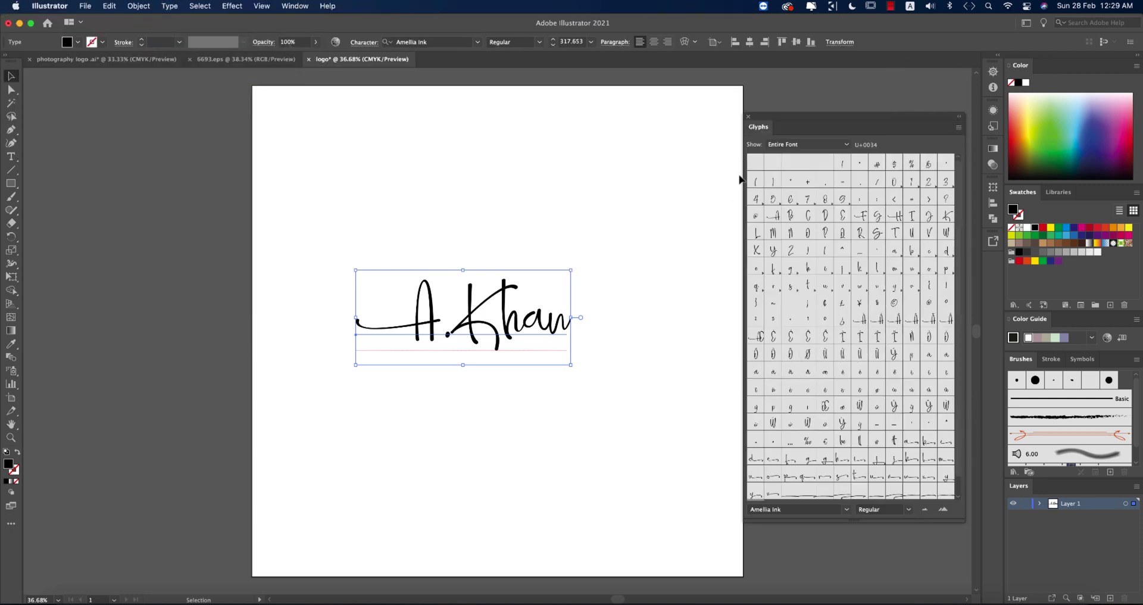
scroll(856, 353, down, 1)
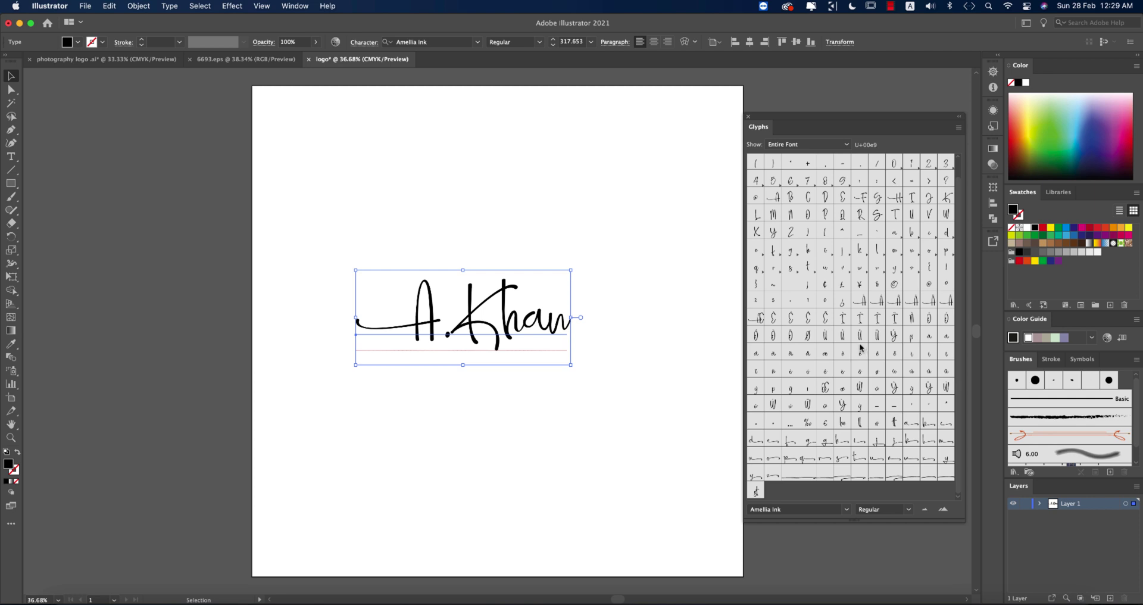
double_click(553, 330)
drag(554, 330, 577, 377)
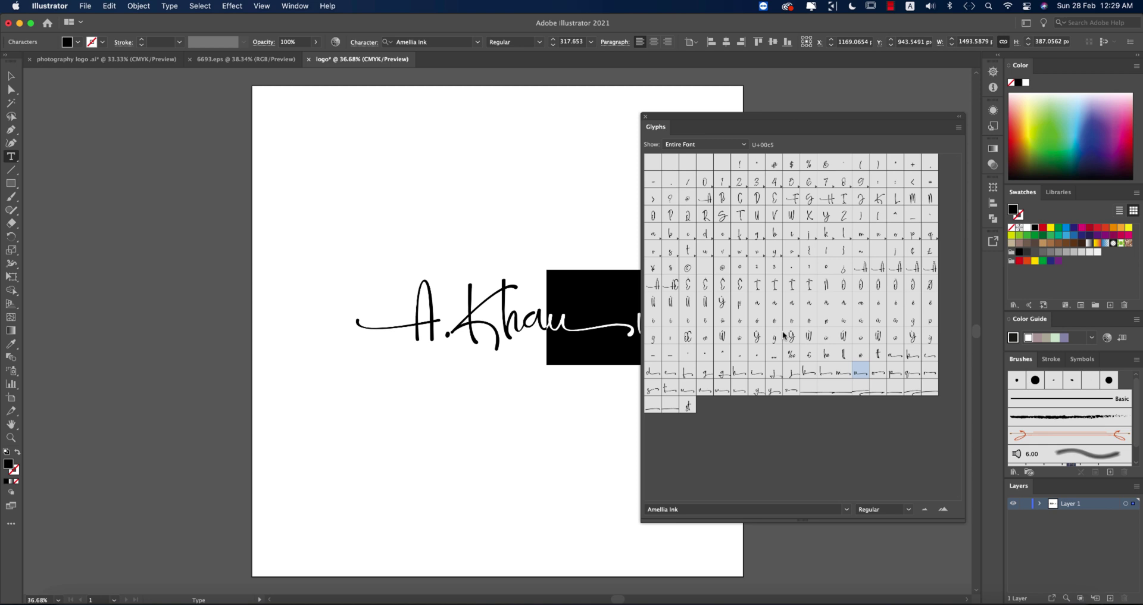
drag(745, 335, 642, 335)
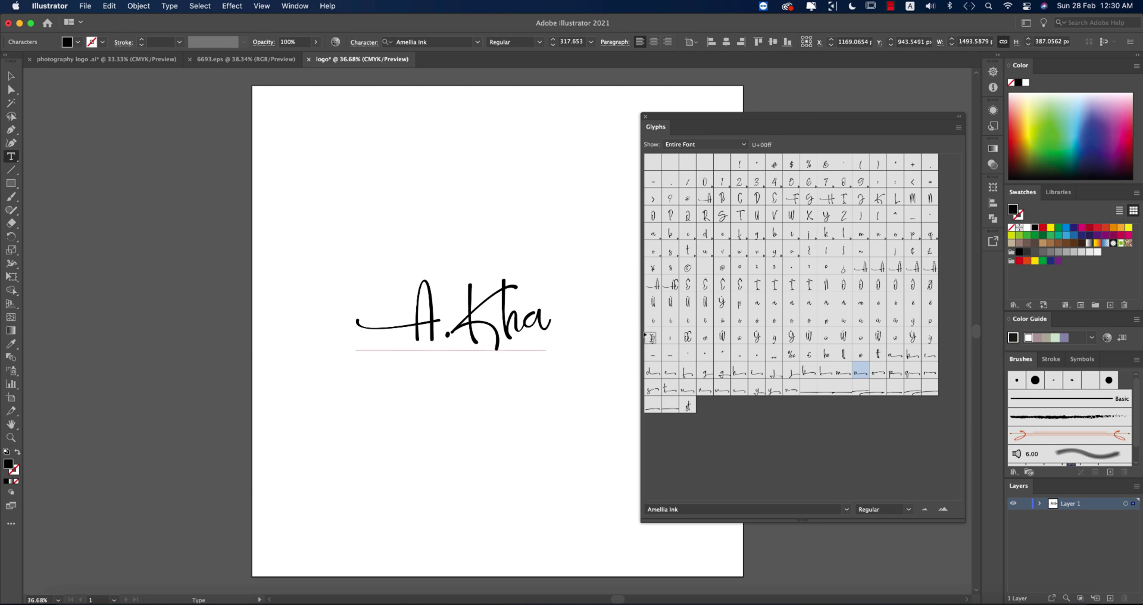
double_click(860, 373)
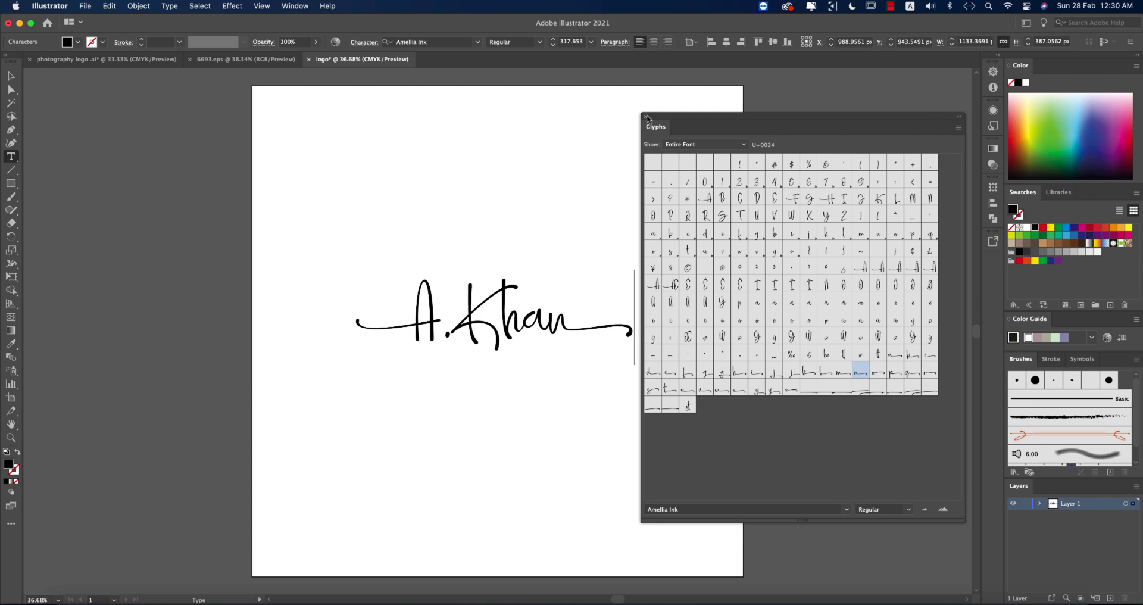
key(super+z)
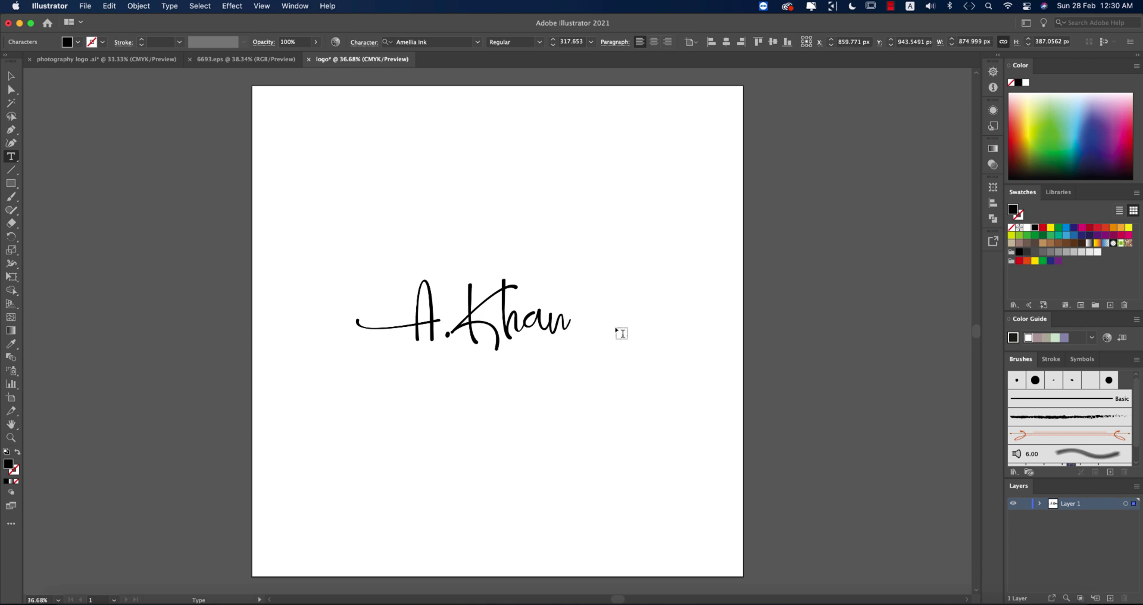
drag(548, 322, 565, 322)
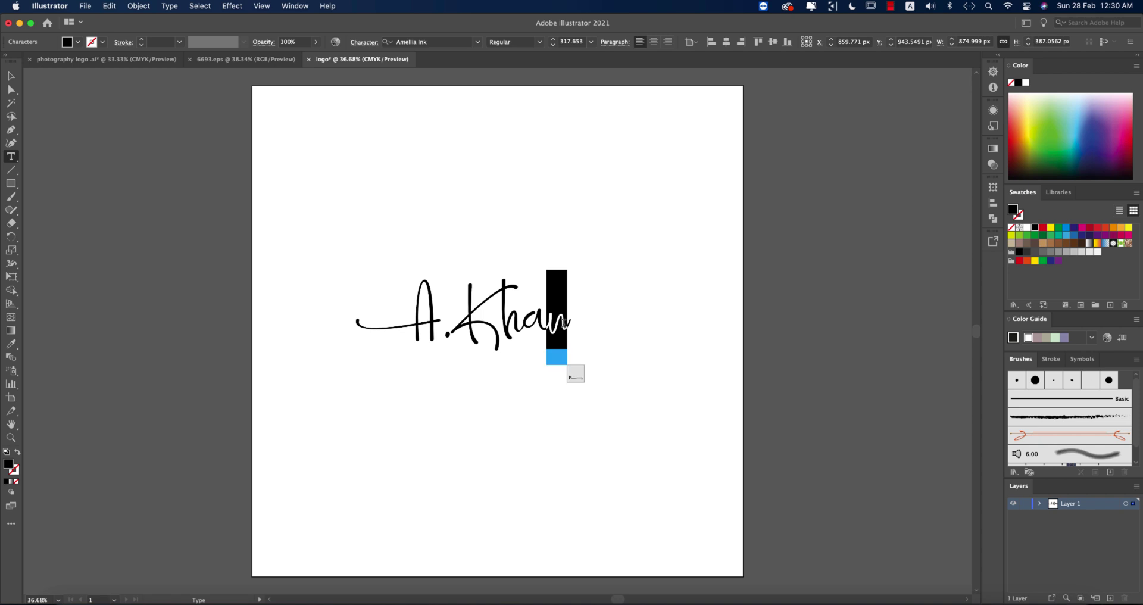
click(575, 375)
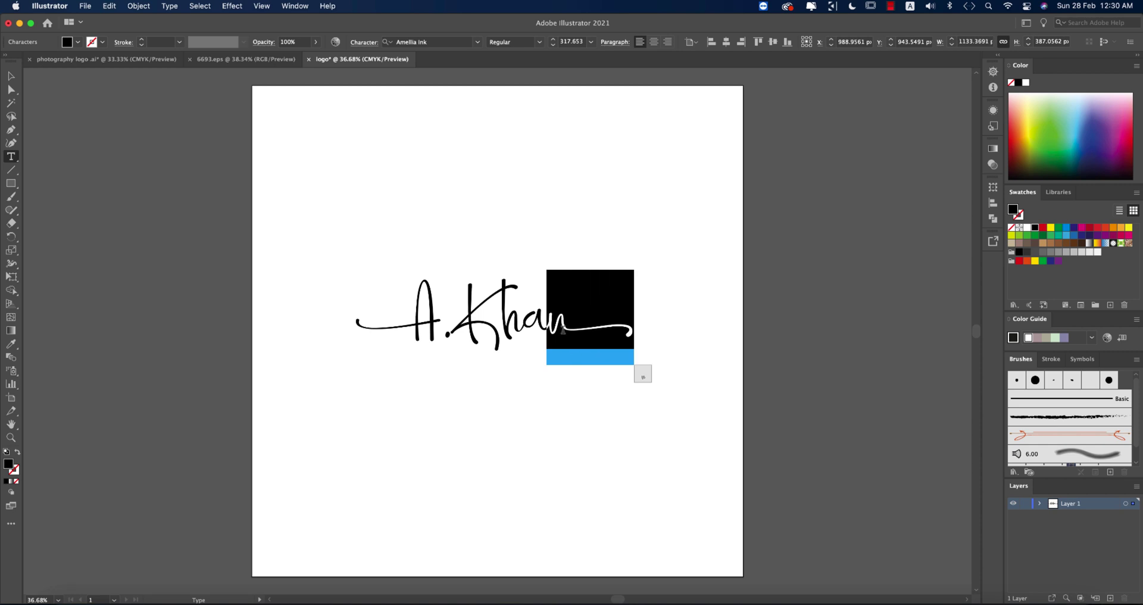
click(12, 79)
click(405, 218)
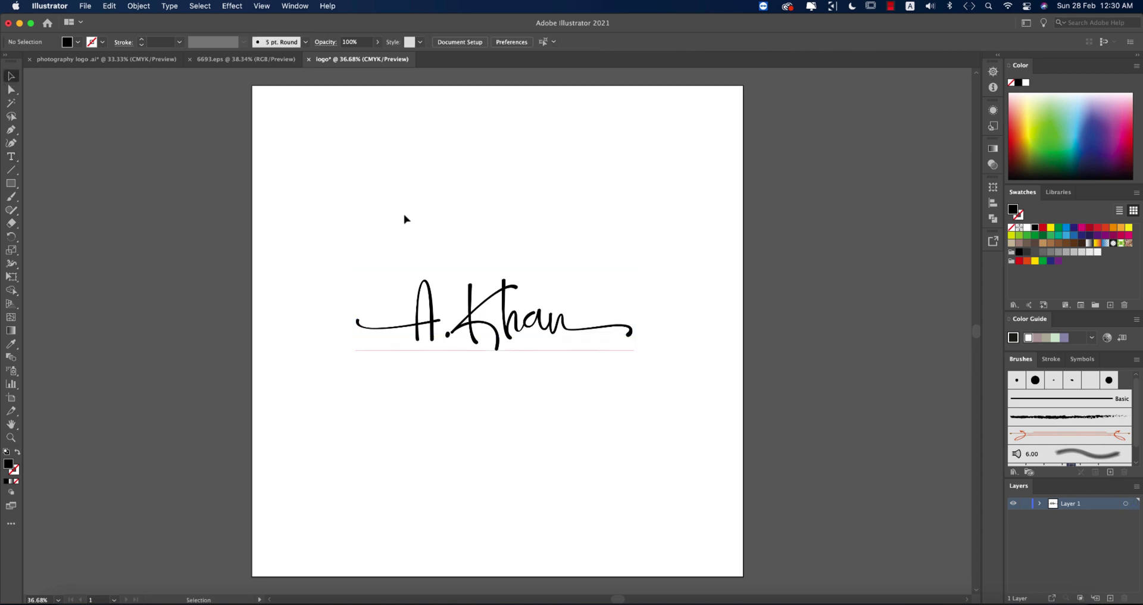
- Convert the A.Khan signature text to outlines
right_click(495, 329)
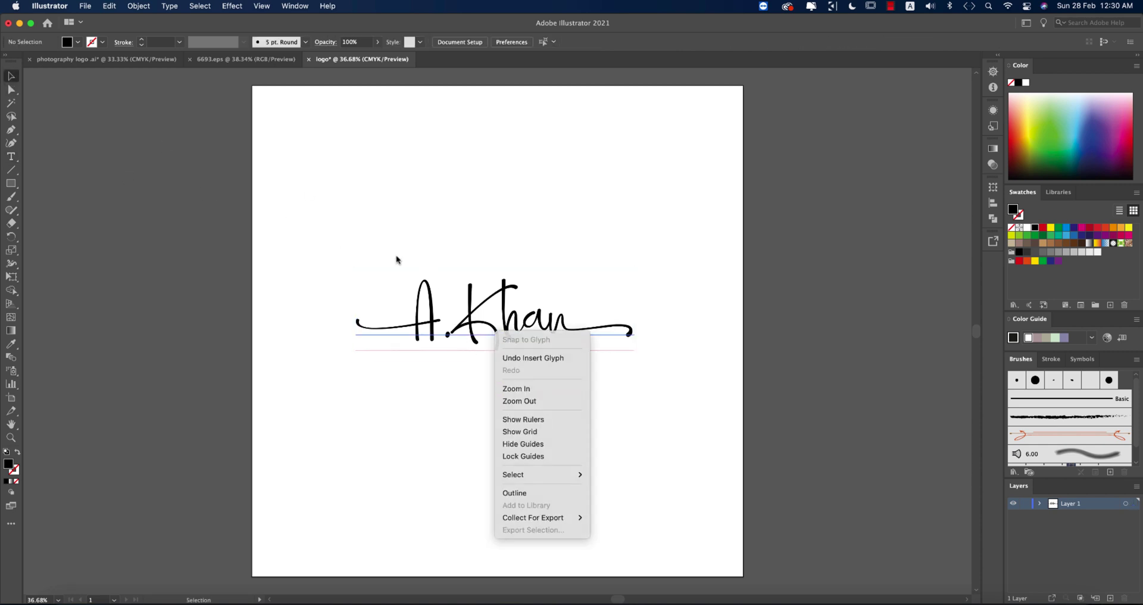
click(566, 332)
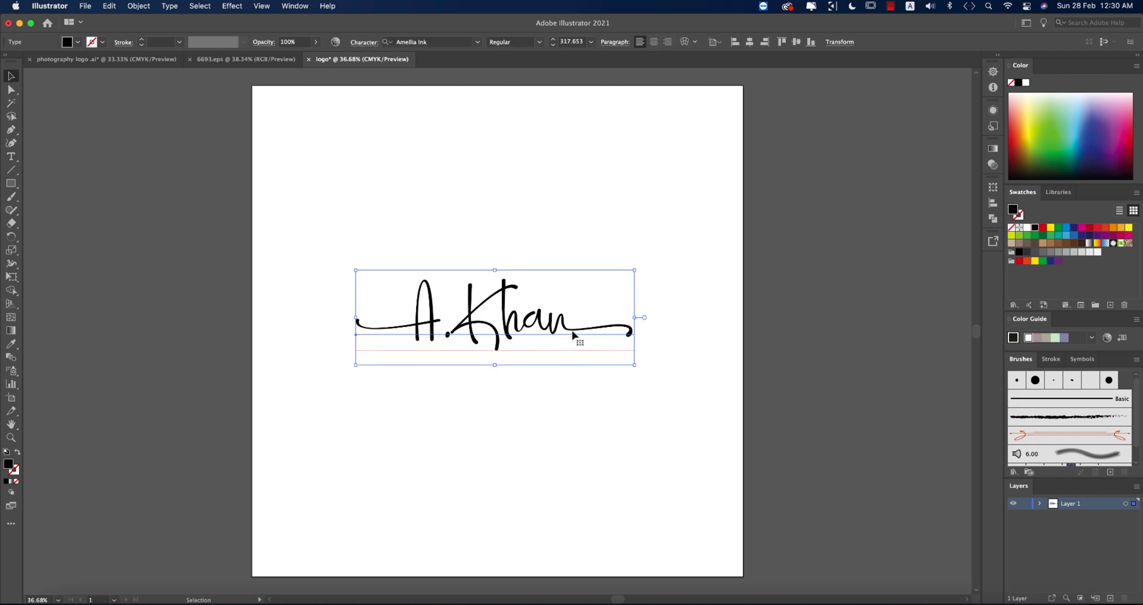
right_click(573, 332)
click(613, 436)
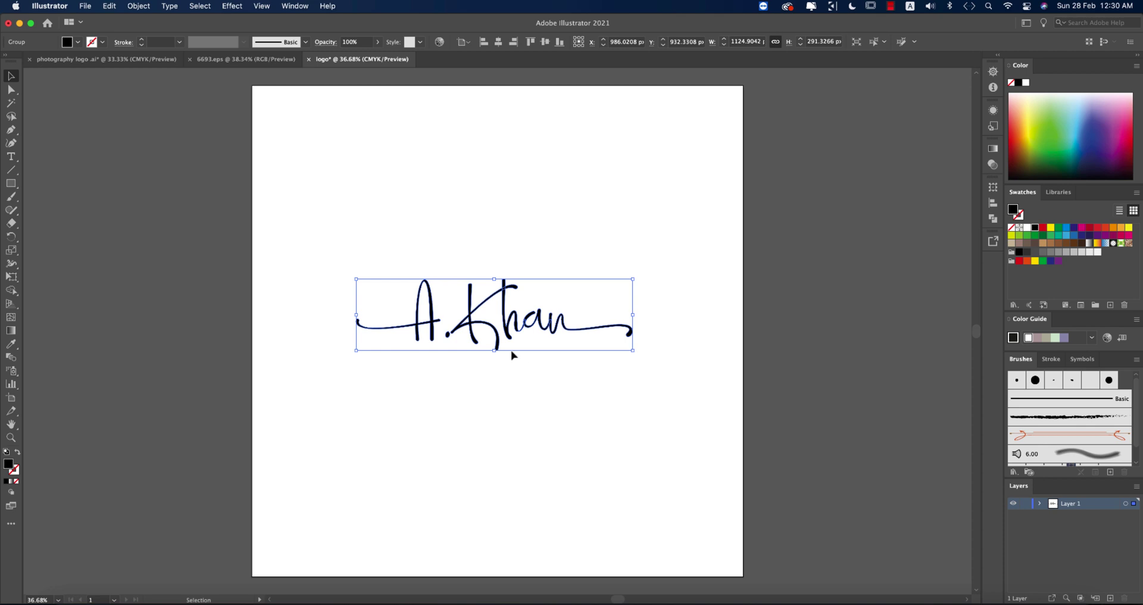
- Inside the outlined group, nudge the 'Khan' part slightly to the right
double_click(498, 337)
drag(462, 274, 722, 393)
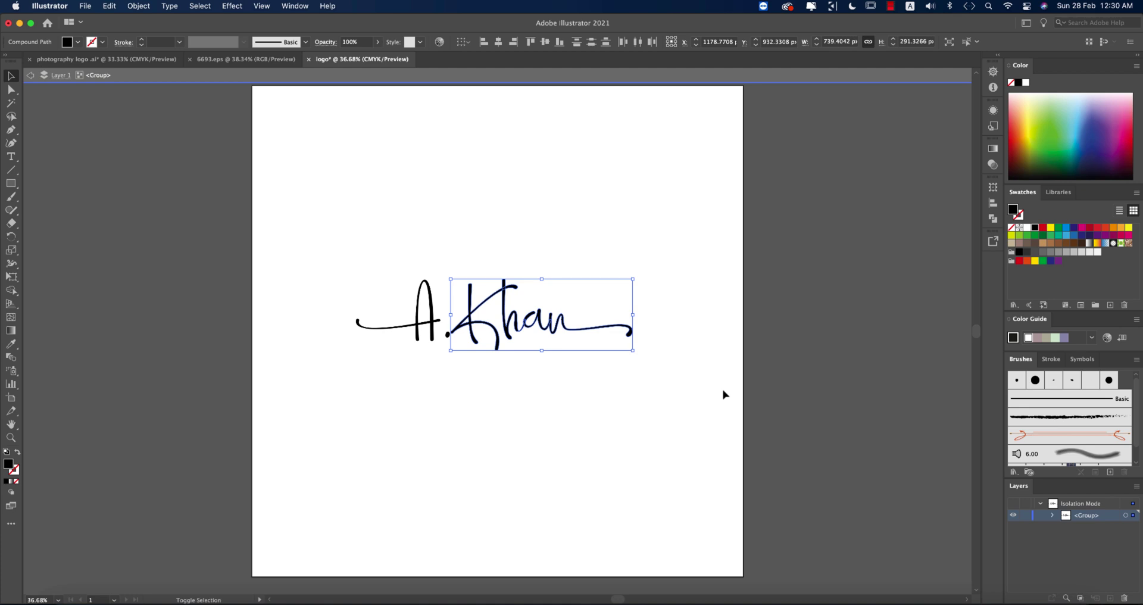
key(shift+Right)
key(shift+Right)
key(shift+Right)
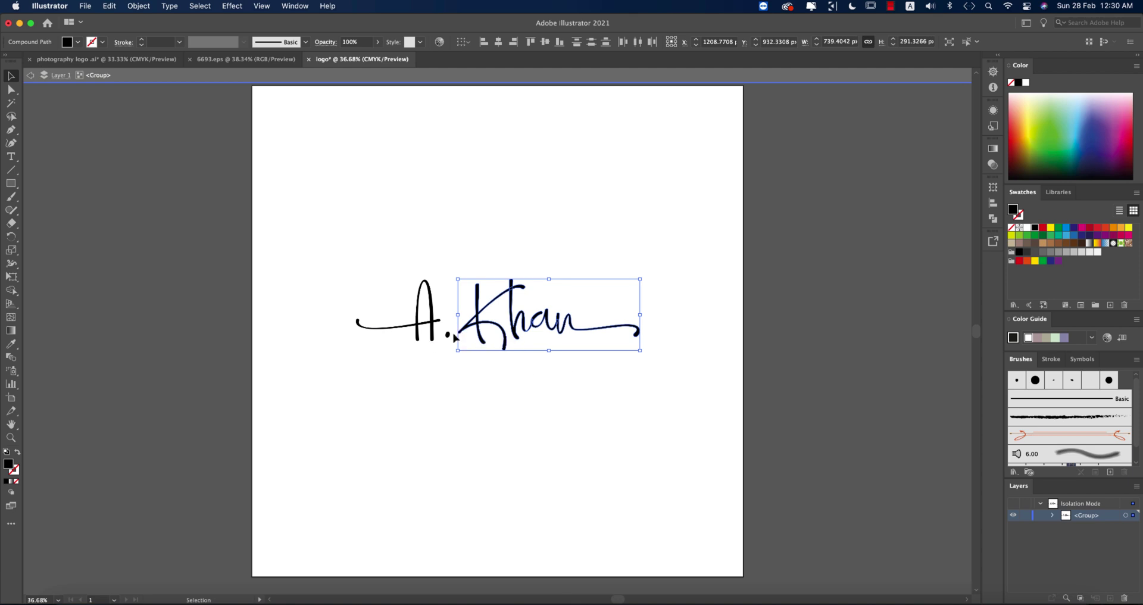
click(501, 406)
double_click(502, 406)
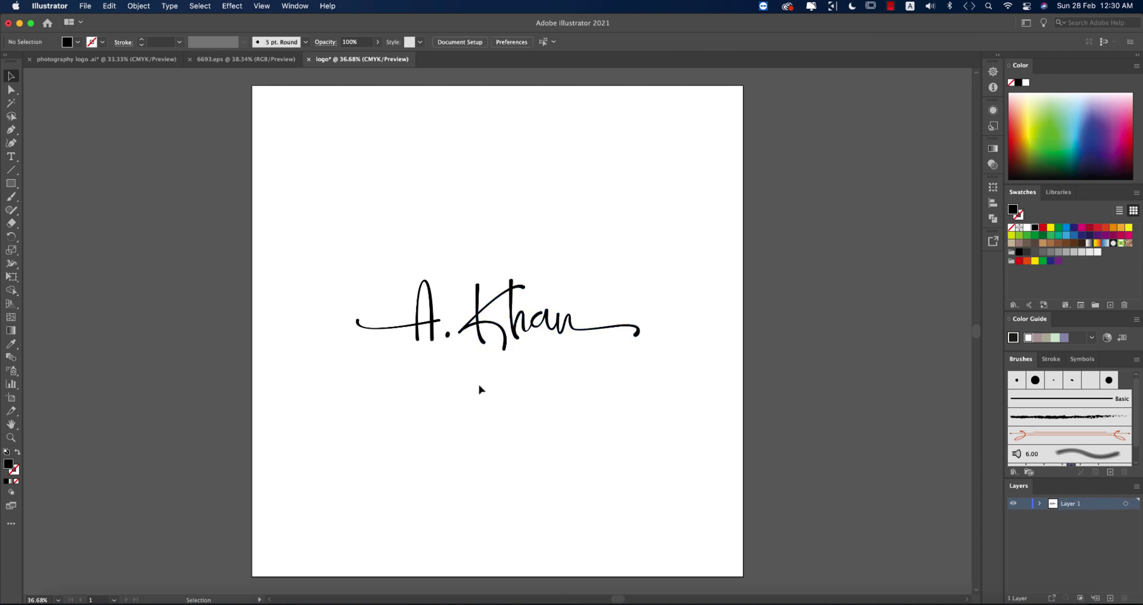
- Group the signature and center it on the artboard at X 1000, Y 1000 px
drag(363, 244, 667, 405)
key(super+g)
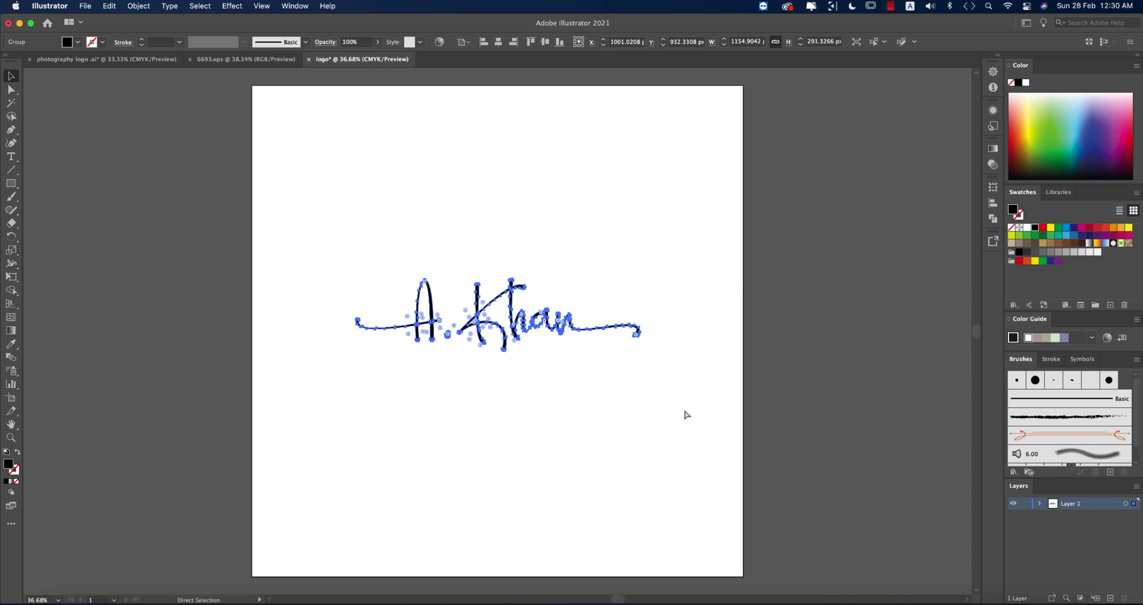
click(464, 42)
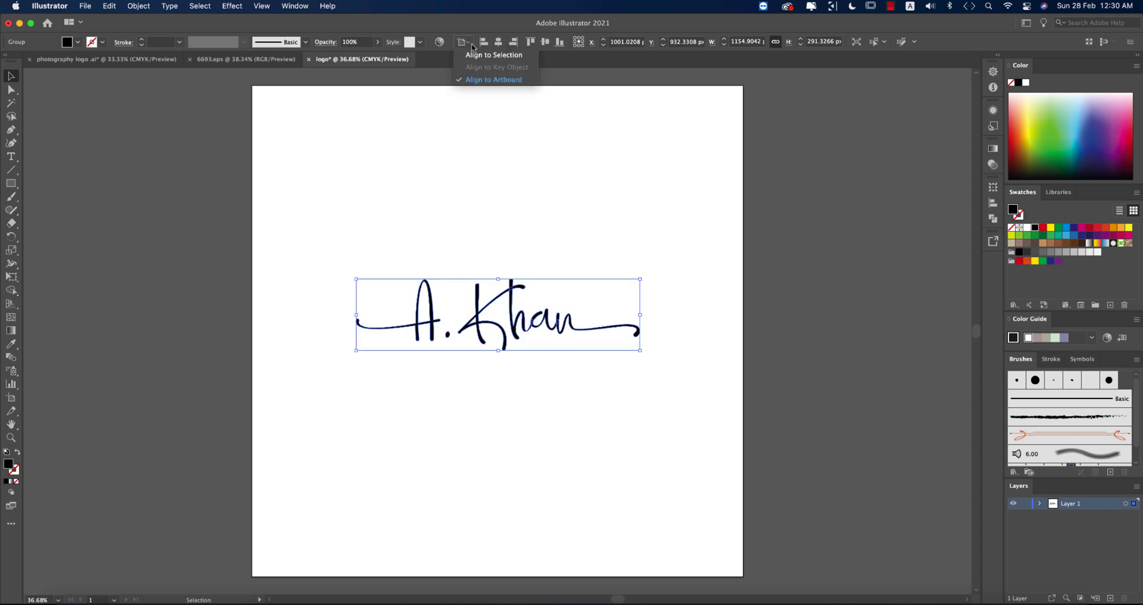
click(477, 79)
click(498, 42)
click(545, 42)
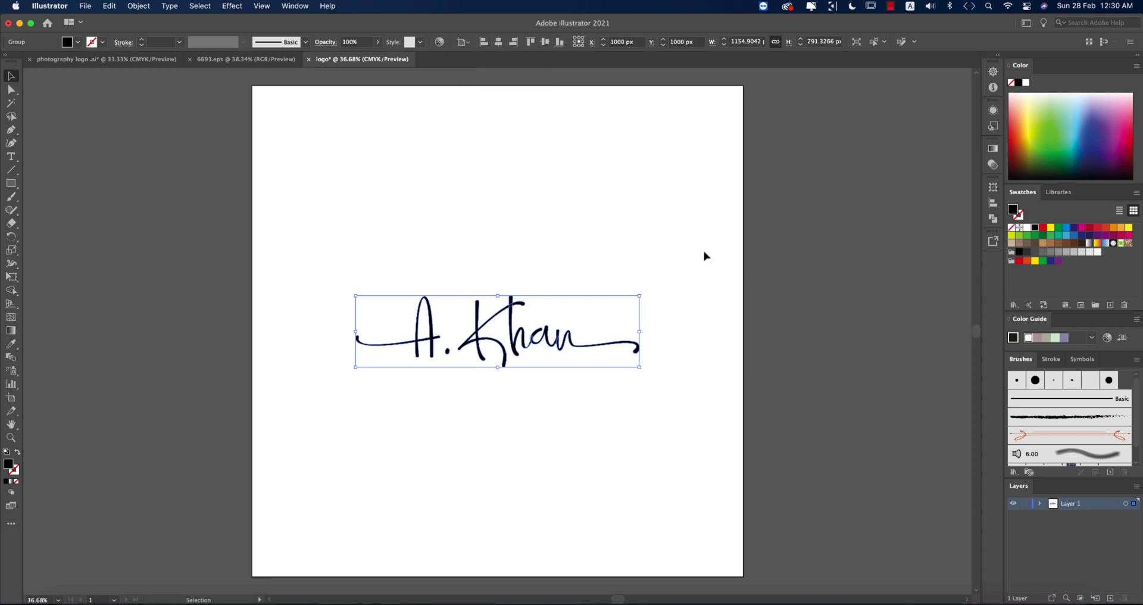
click(656, 359)
key(super+minus)
- Draw a circle centred on the signature with no fill
click(11, 186)
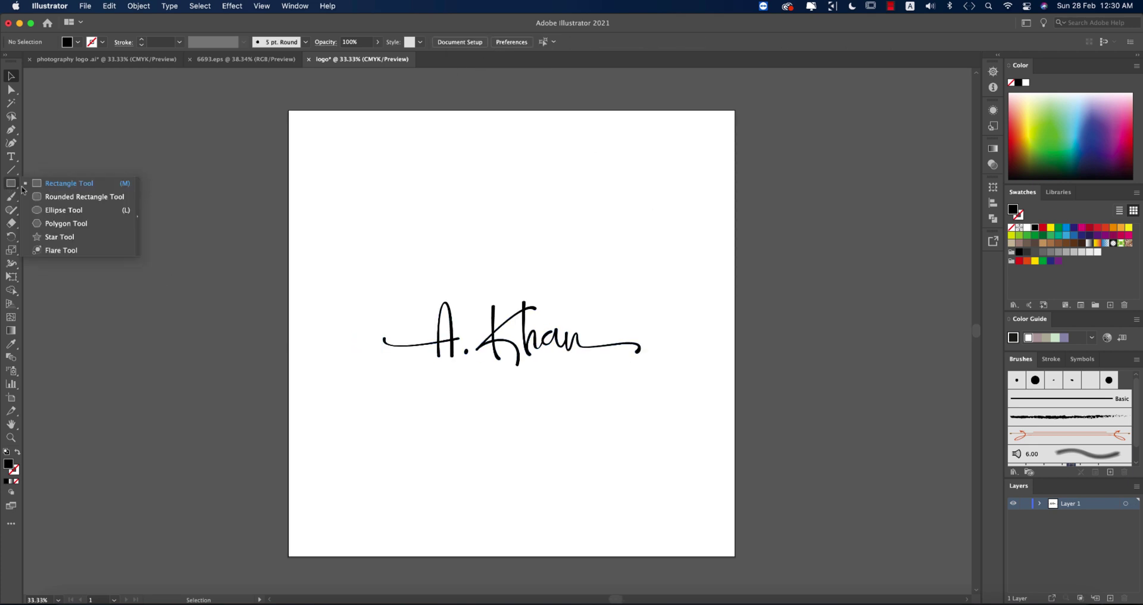
click(46, 211)
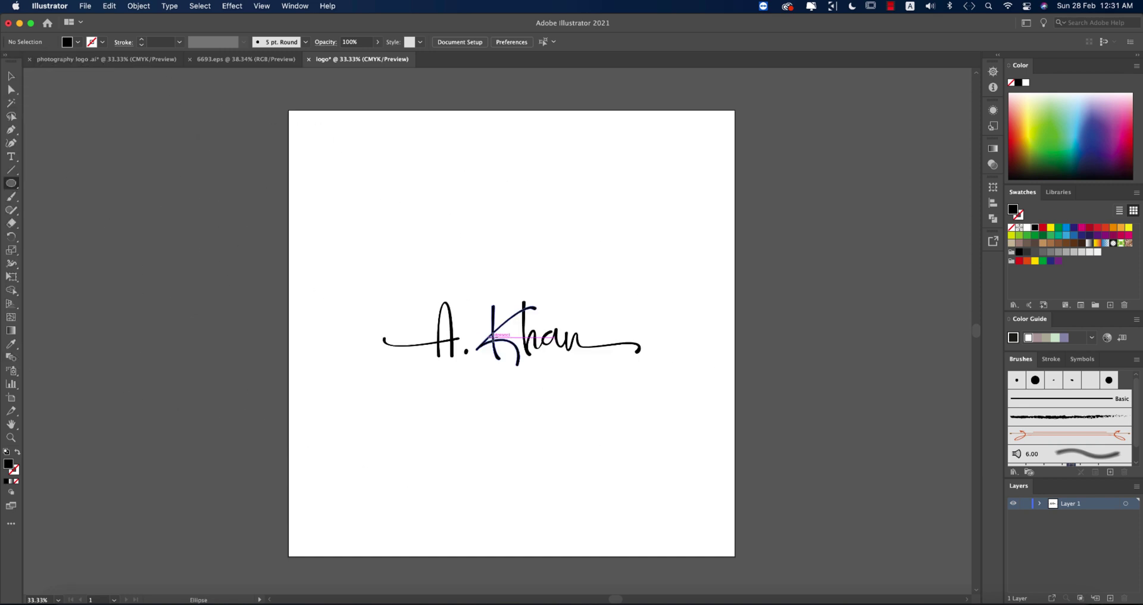
drag(506, 338, 570, 439)
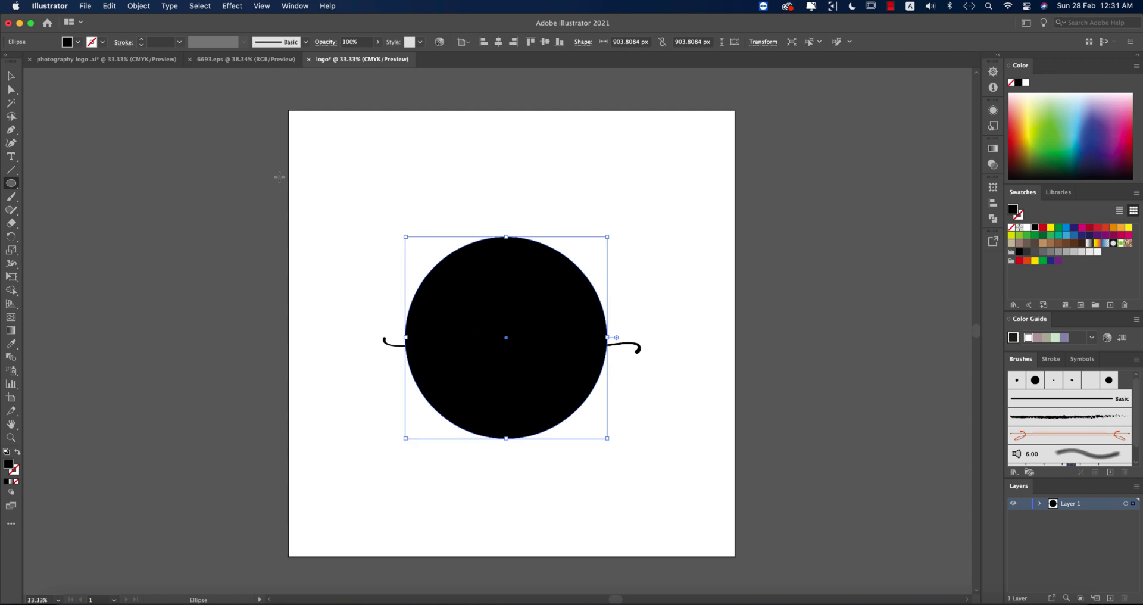
click(78, 41)
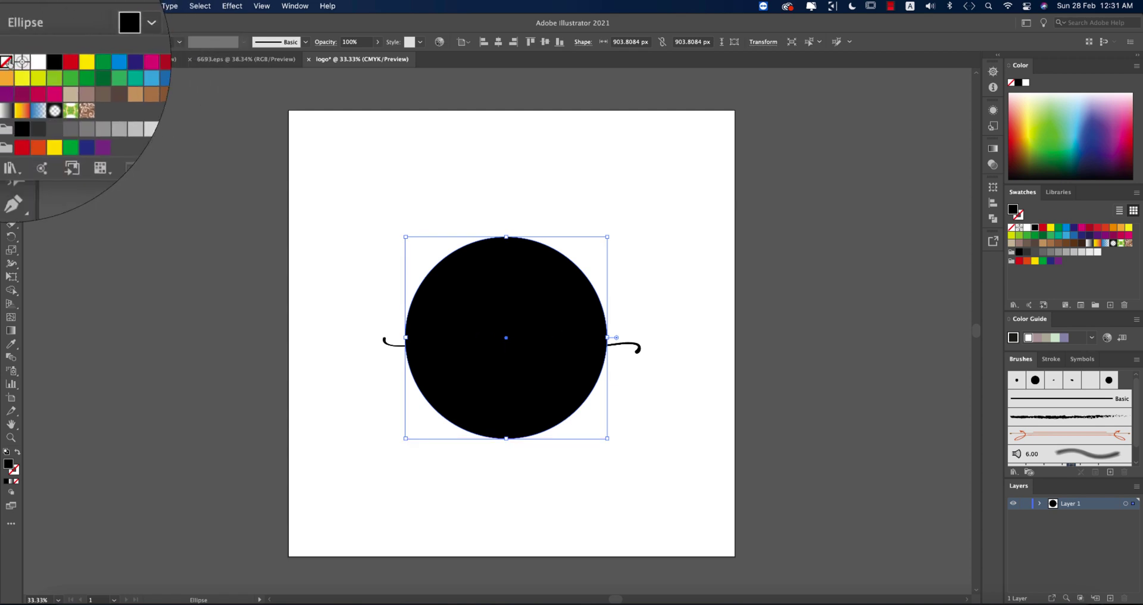
click(18, 57)
- Give the circle a black stroke, ending at 8 pt weight
click(103, 43)
click(102, 43)
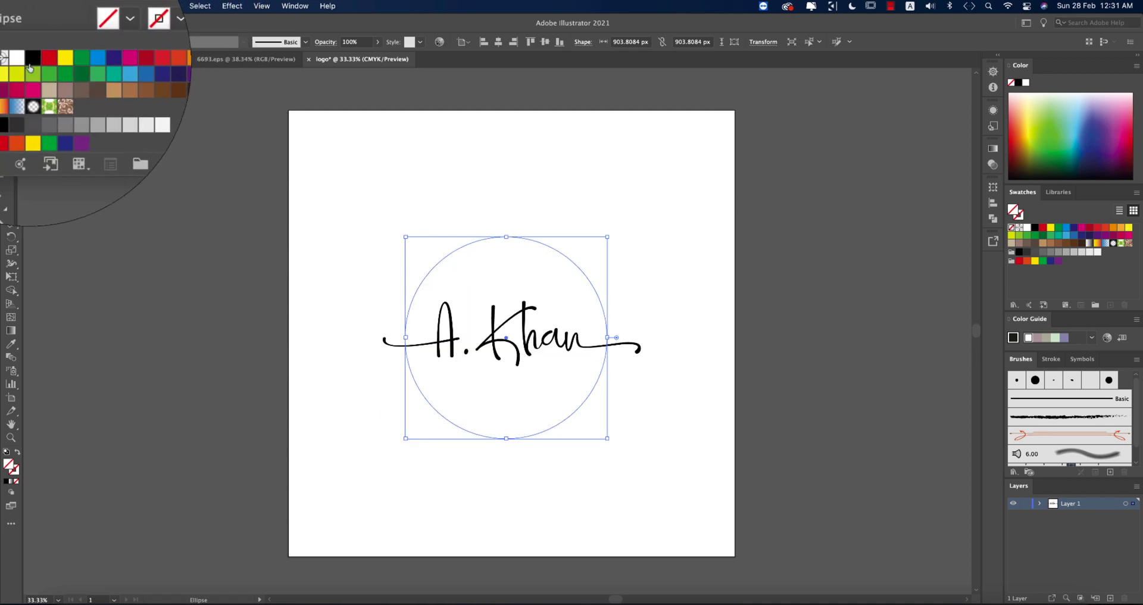
click(30, 63)
key(Escape)
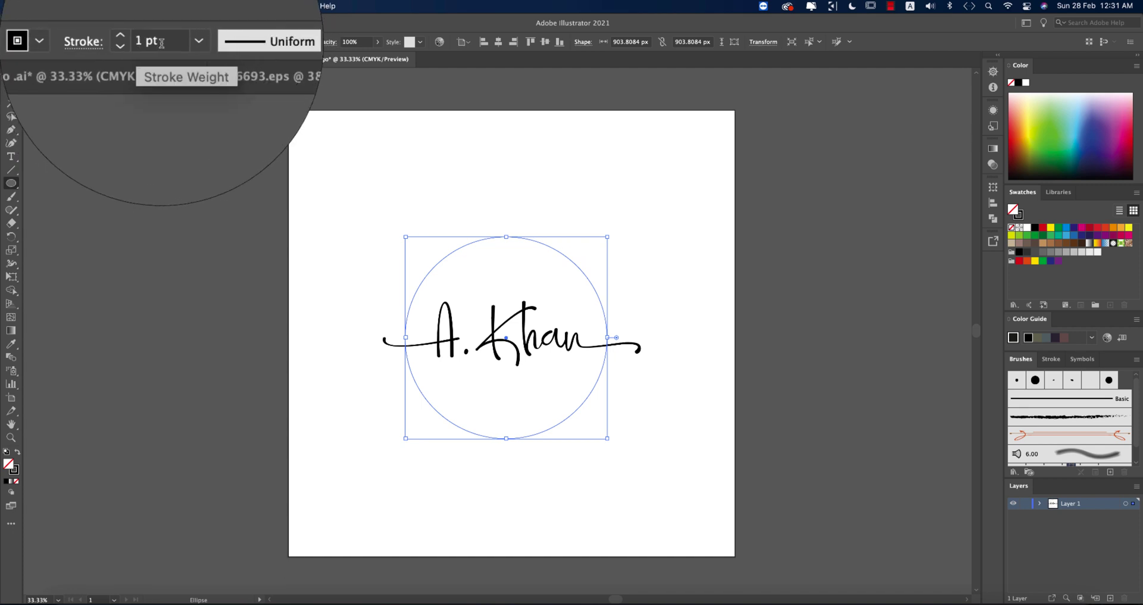
click(149, 42)
text(3)
key(Return)
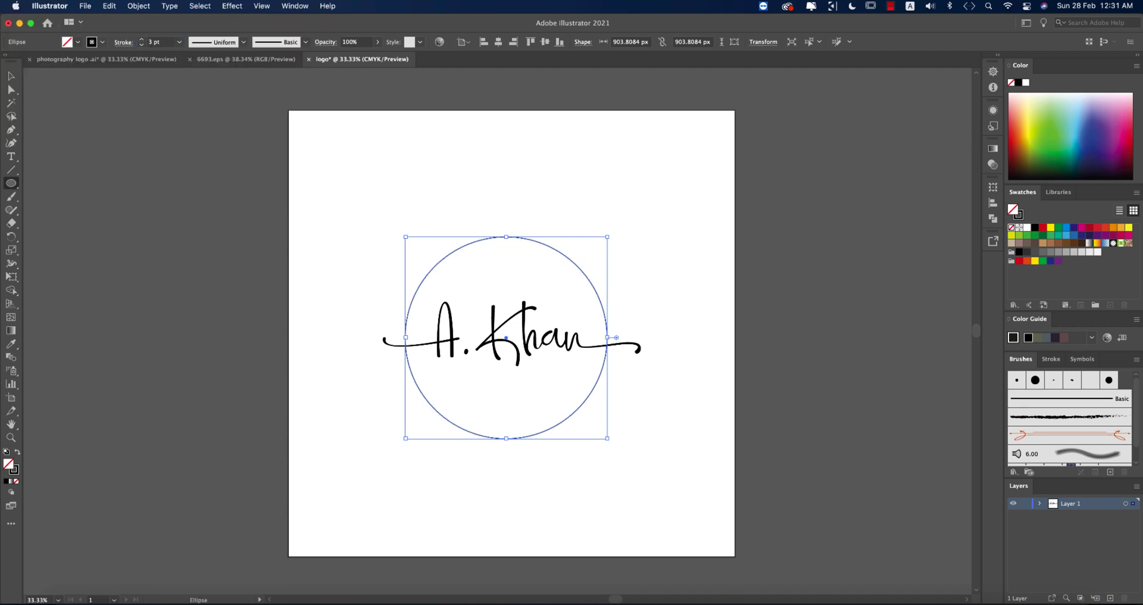
click(153, 42)
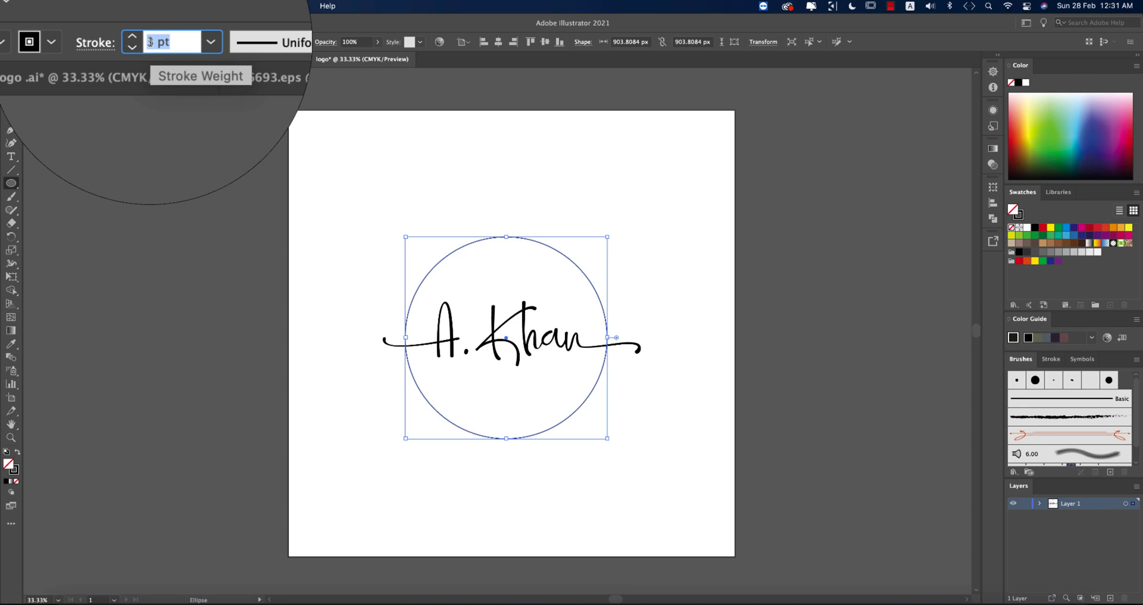
text(5)
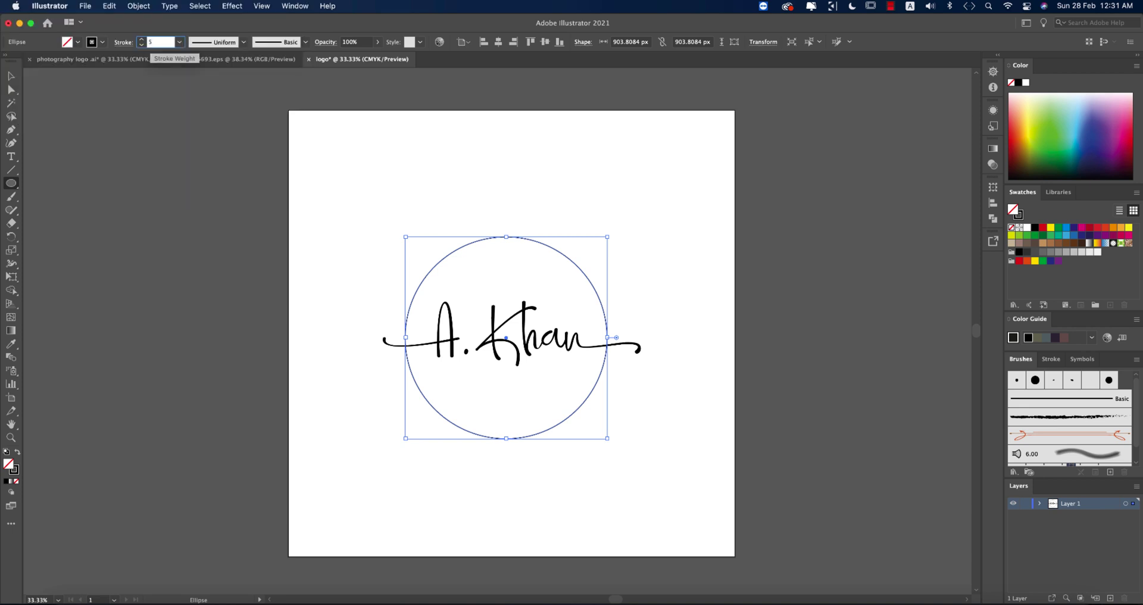
key(Return)
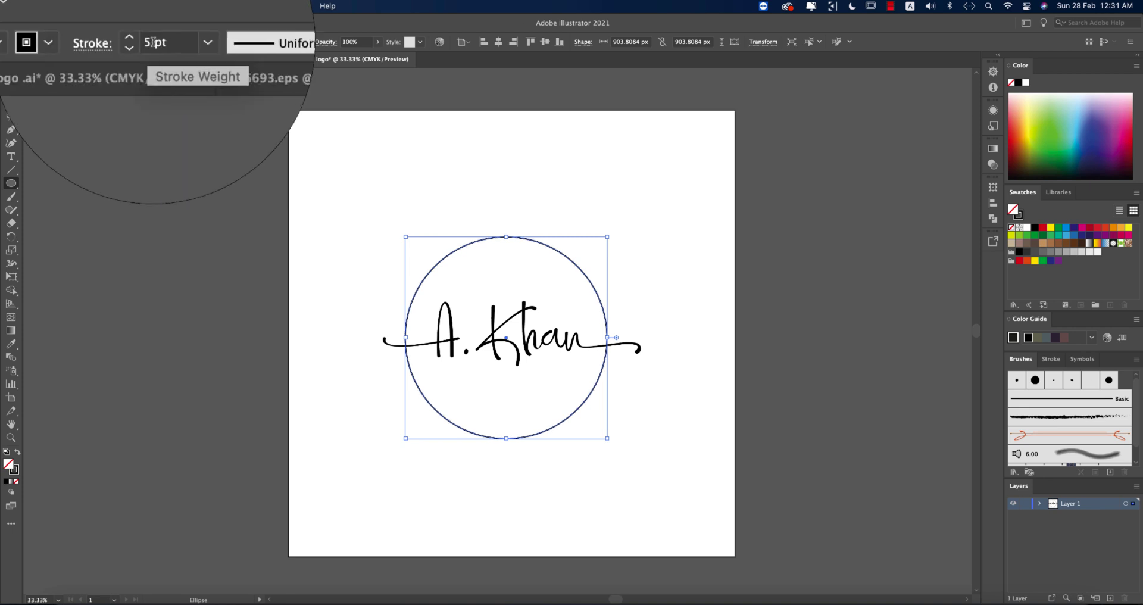
key(Up)
key(Up)
key(Up)
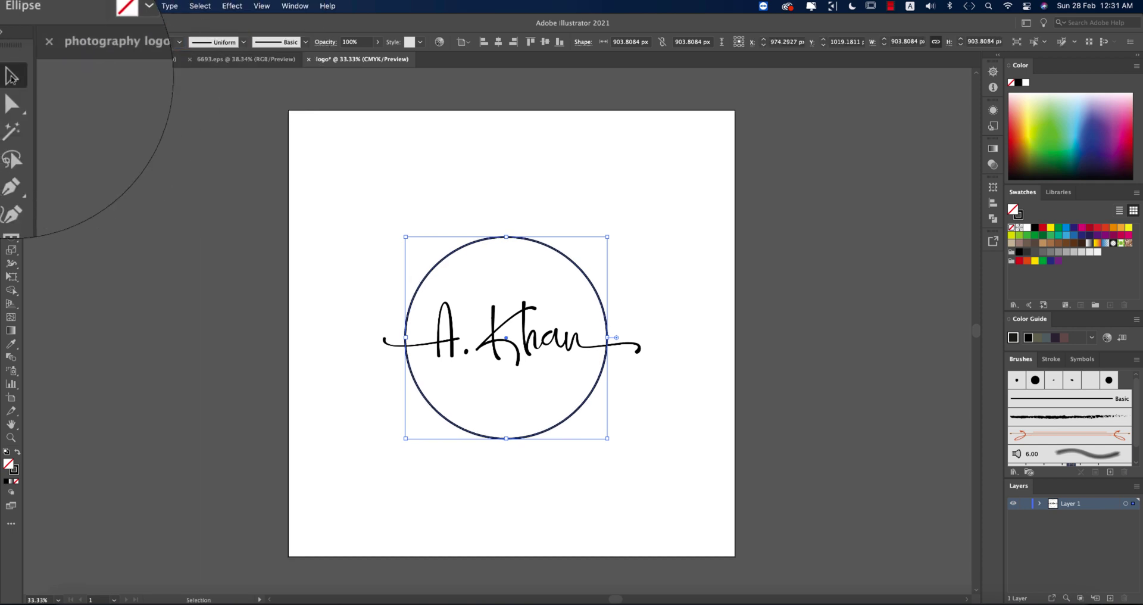
- Try shrinking and enlarging the circle around its centre, undoing both changes
click(10, 76)
drag(667, 244, 605, 315)
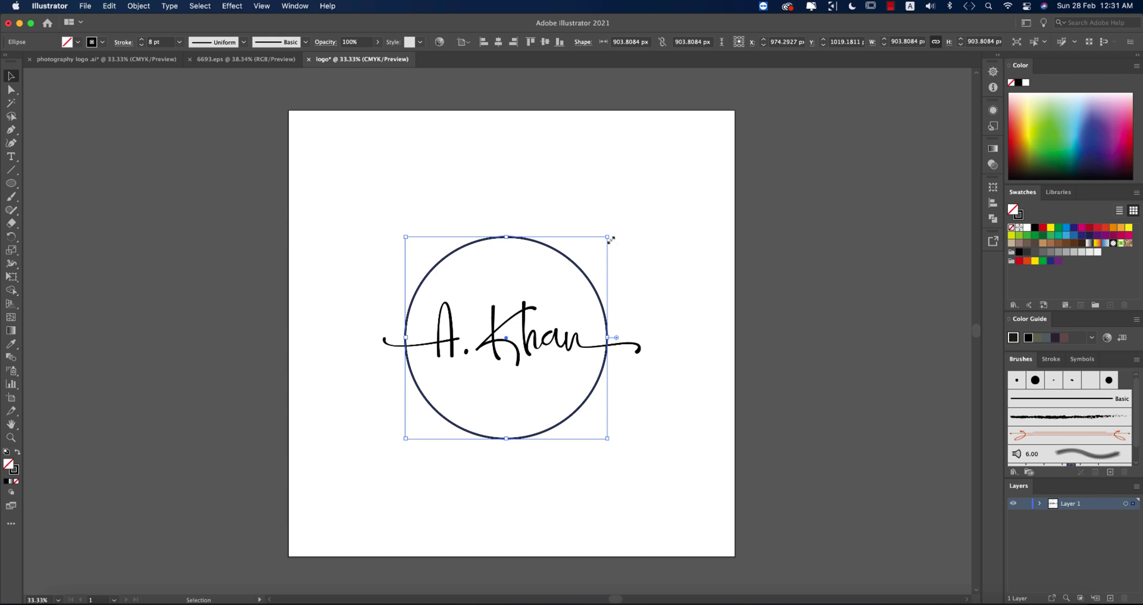
drag(606, 241, 557, 312)
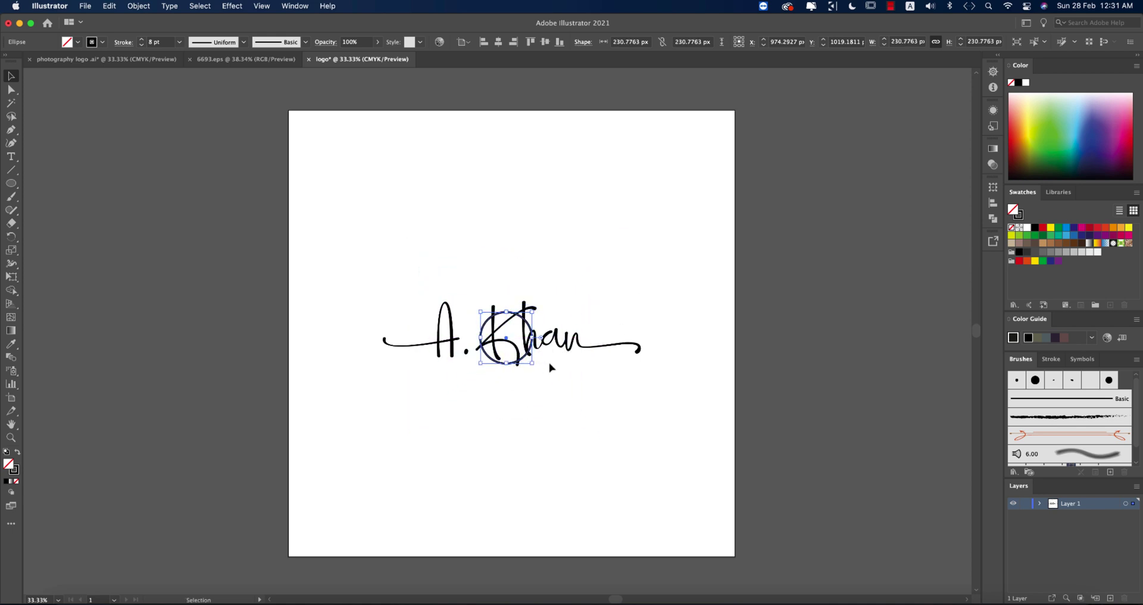
key(super+z)
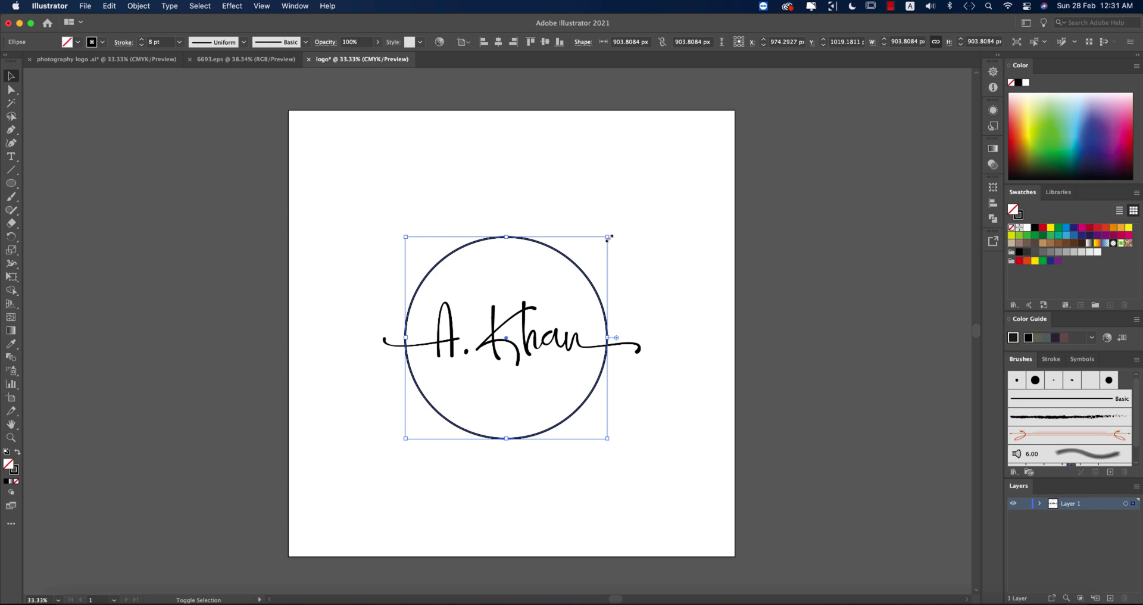
drag(608, 238, 743, 137)
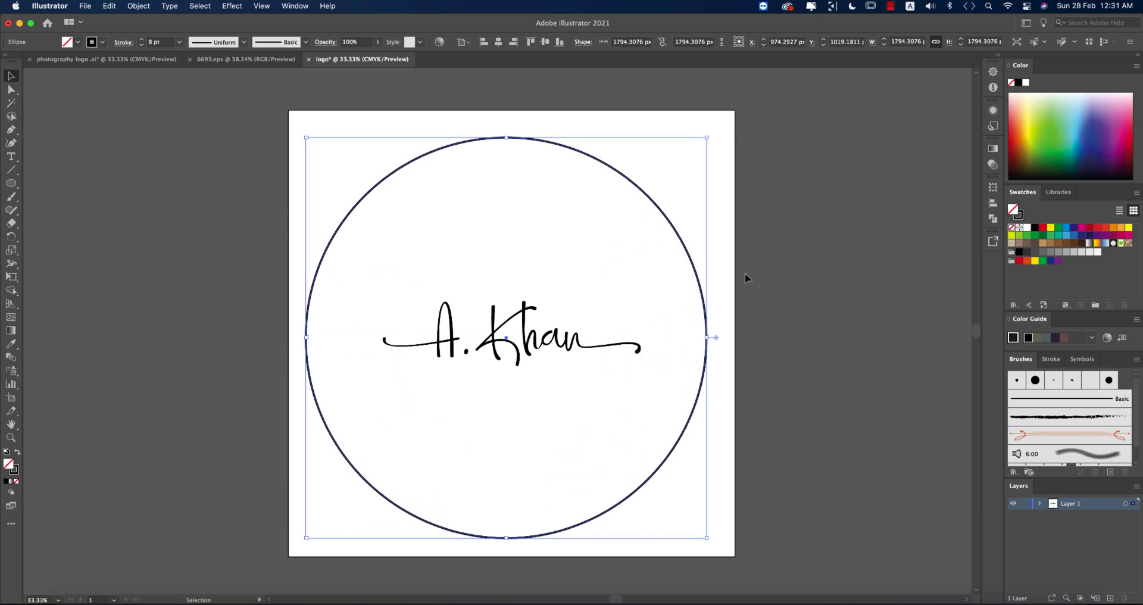
key(super+z)
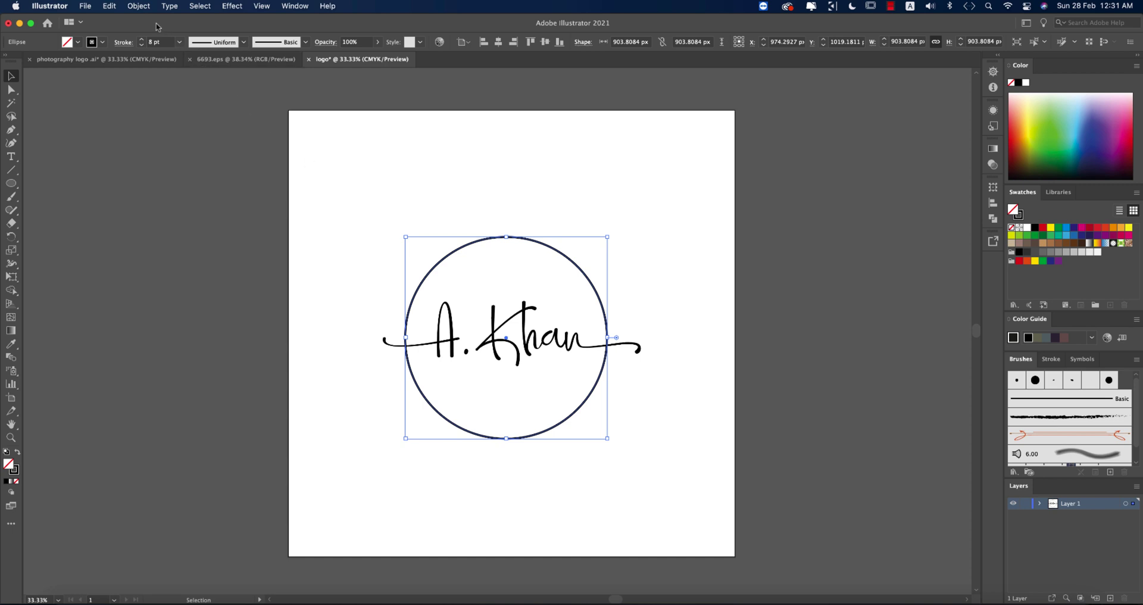
- Expand the circle's stroke into a shape and shrink it slightly to about 895.8 px
click(139, 5)
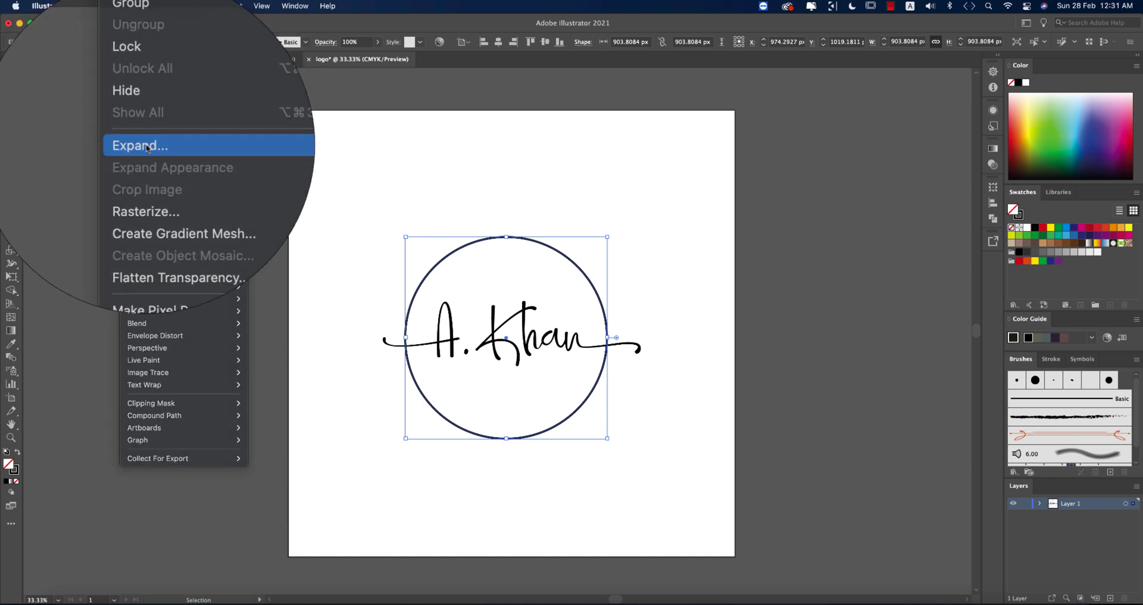
click(148, 147)
click(407, 298)
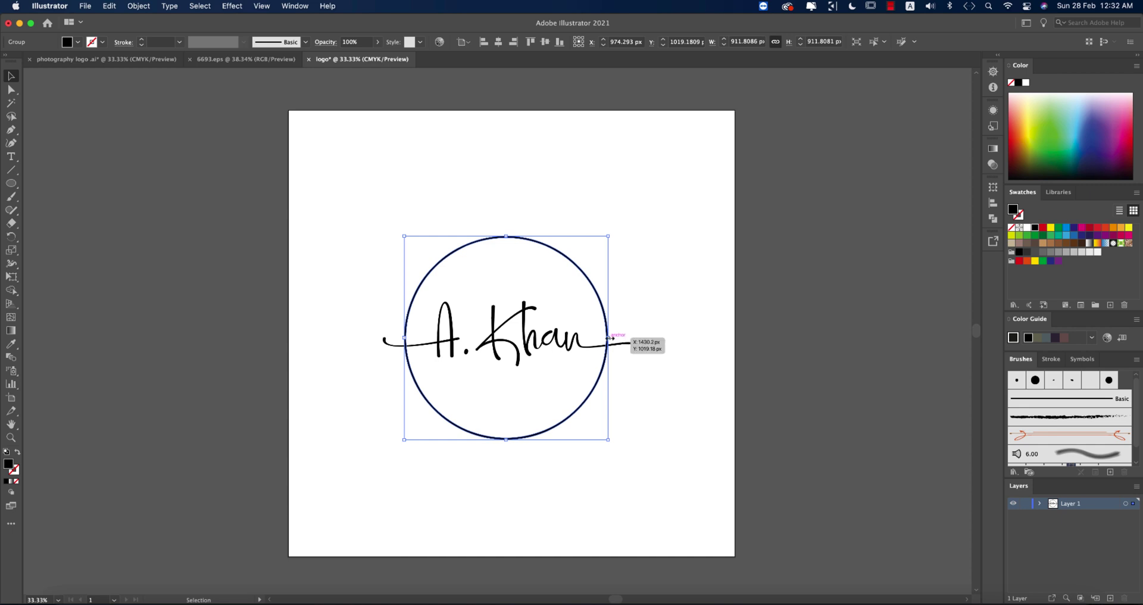
drag(610, 338, 606, 338)
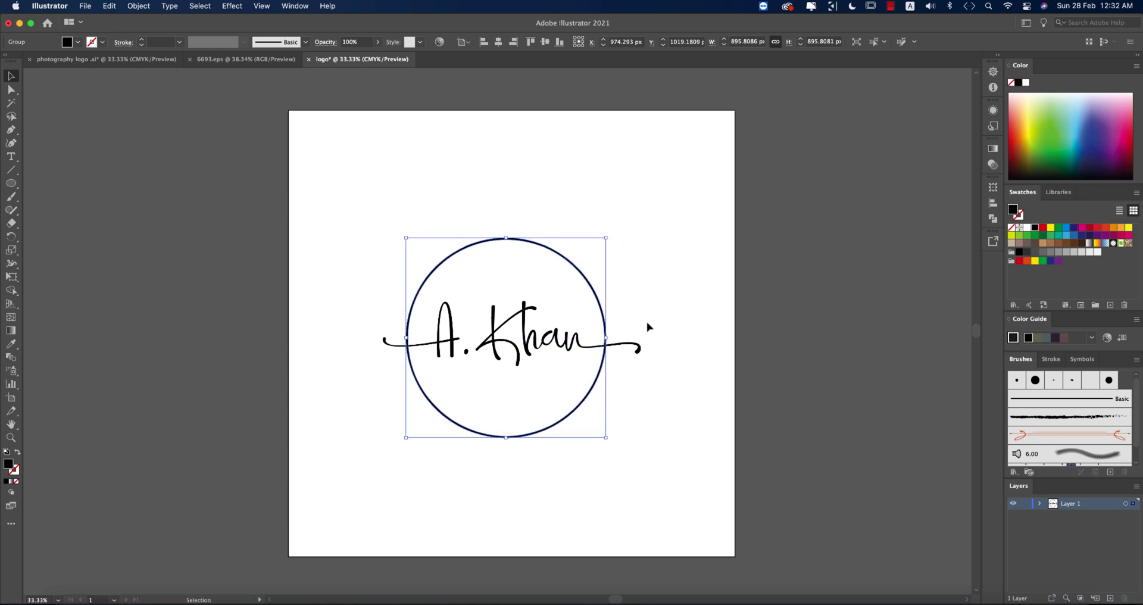
click(655, 322)
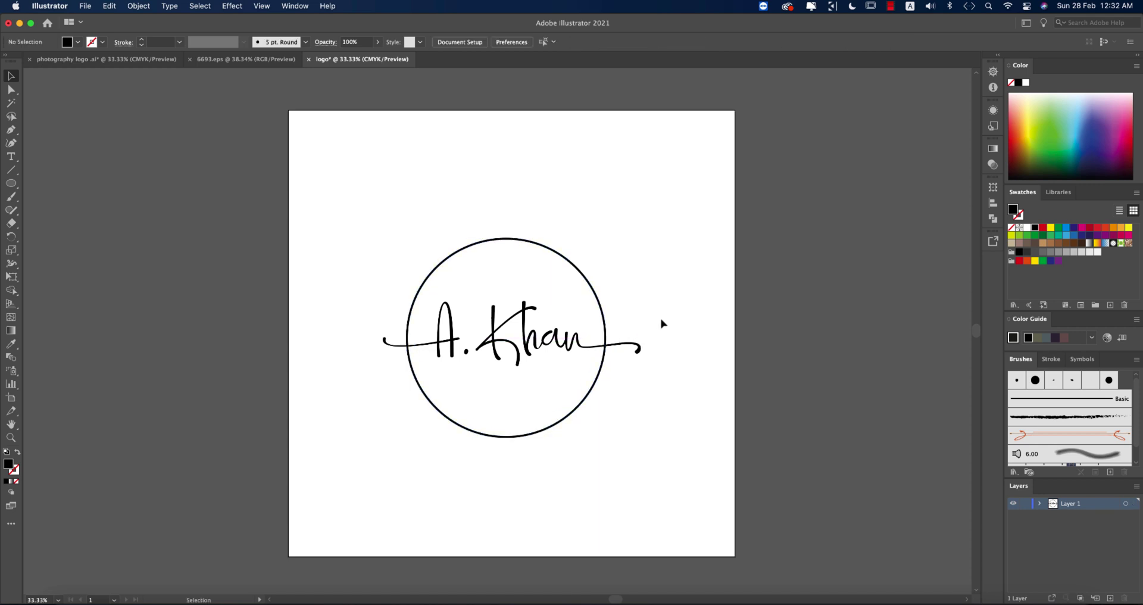
- In 6693.eps, look over the bottom leaf wreaths and other ornaments on the sheet
click(261, 59)
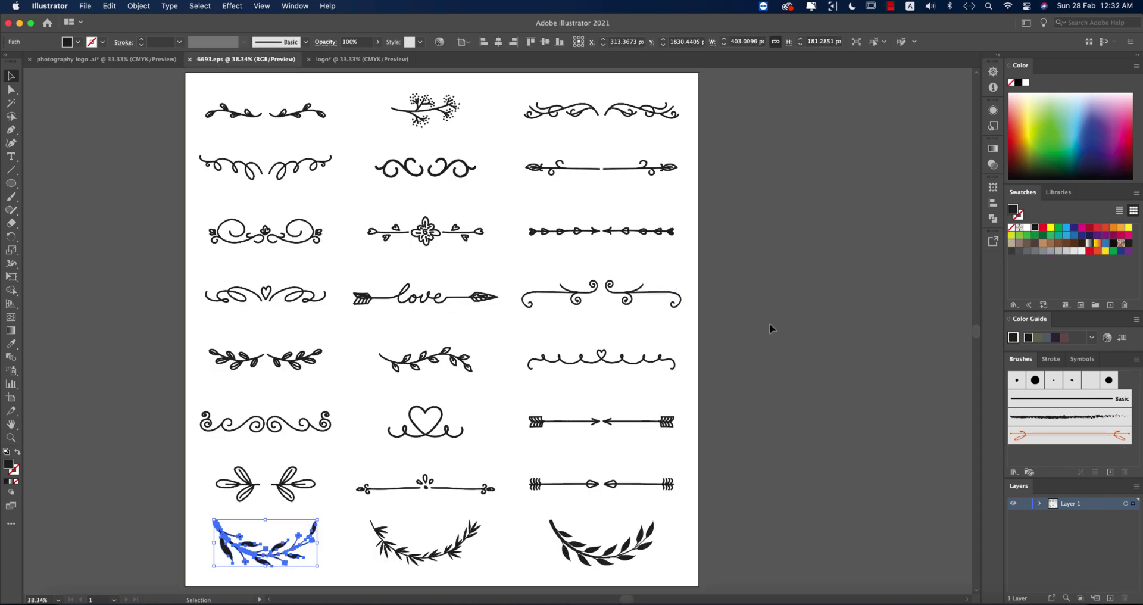
scroll(770, 328, down, 1)
scroll(769, 328, up, 5)
scroll(769, 324, down, 5)
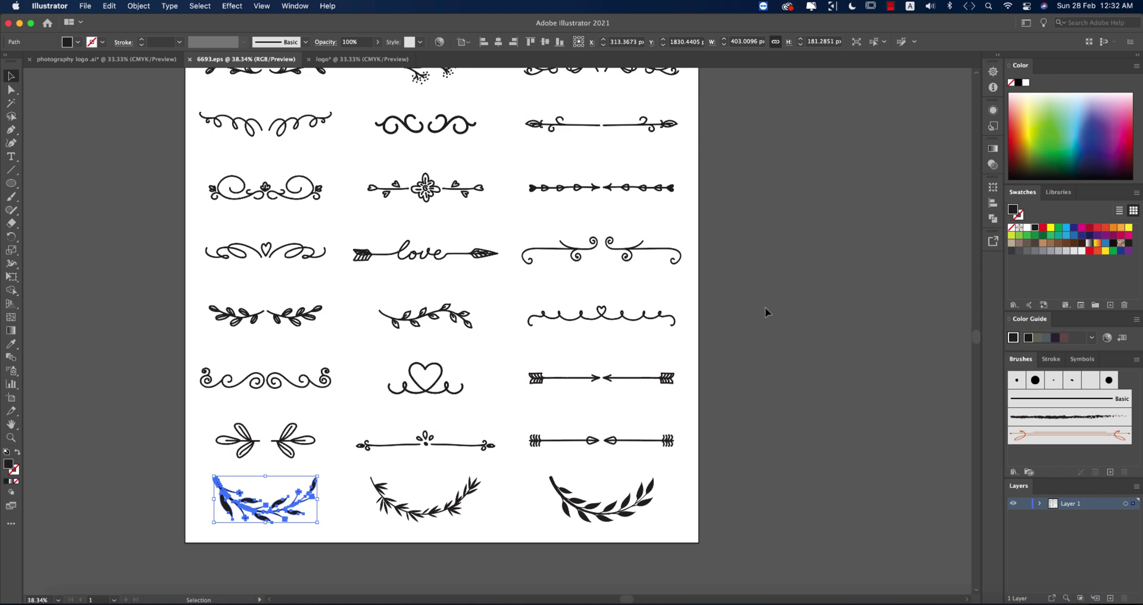
click(448, 503)
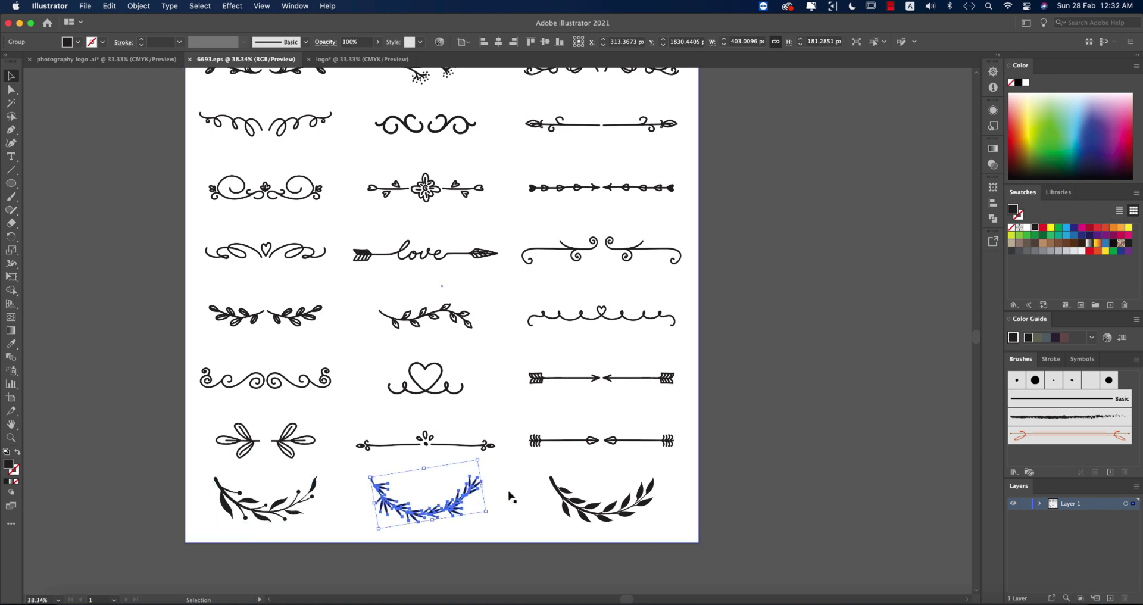
click(598, 503)
click(586, 256)
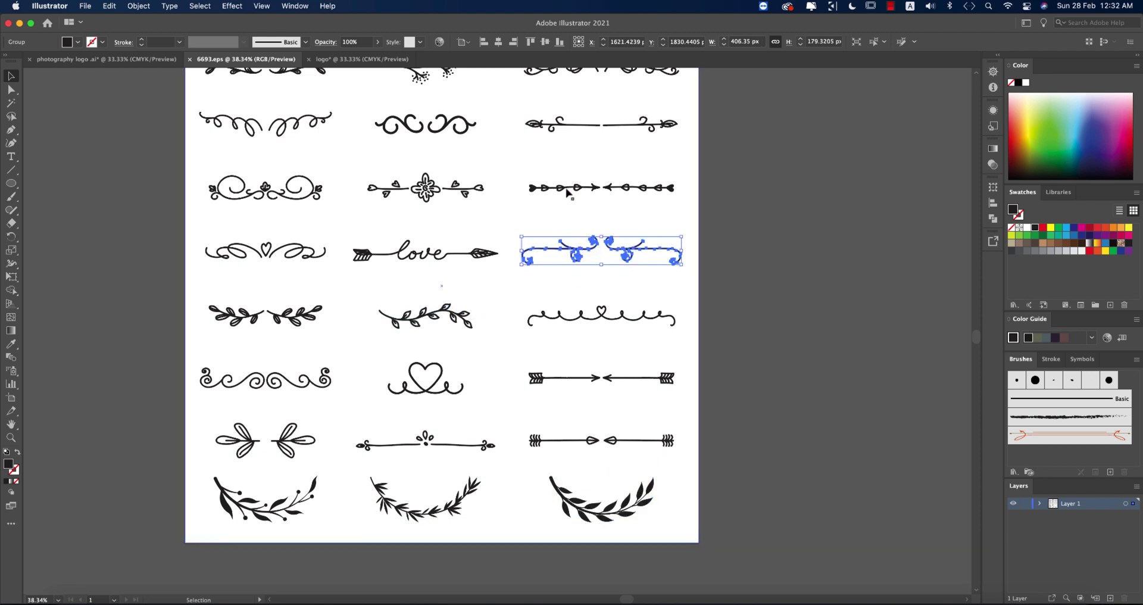
click(558, 189)
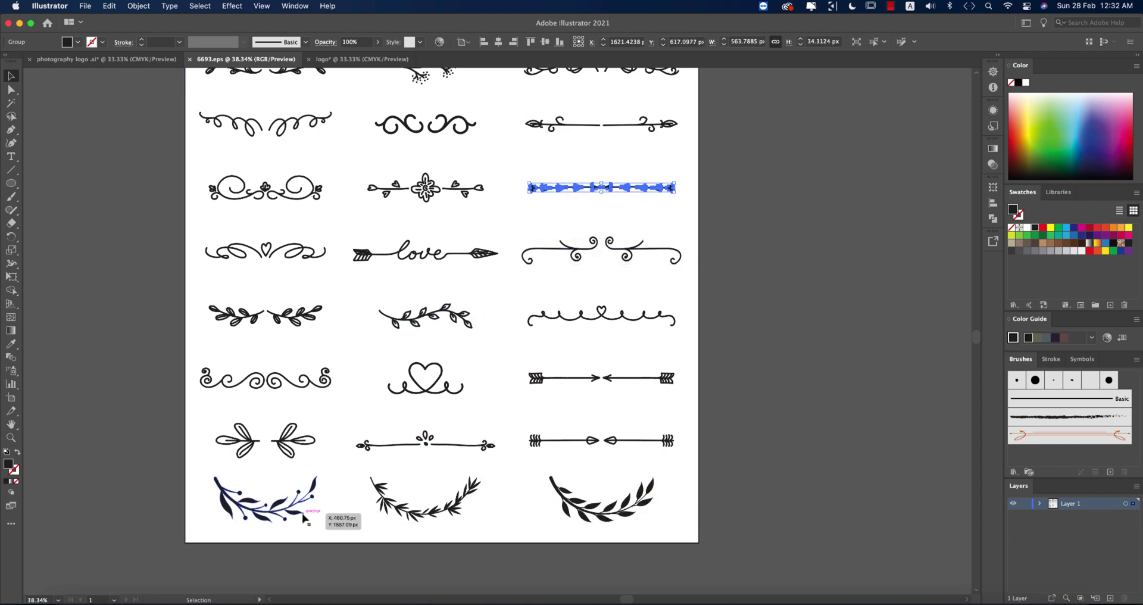
click(415, 515)
click(506, 517)
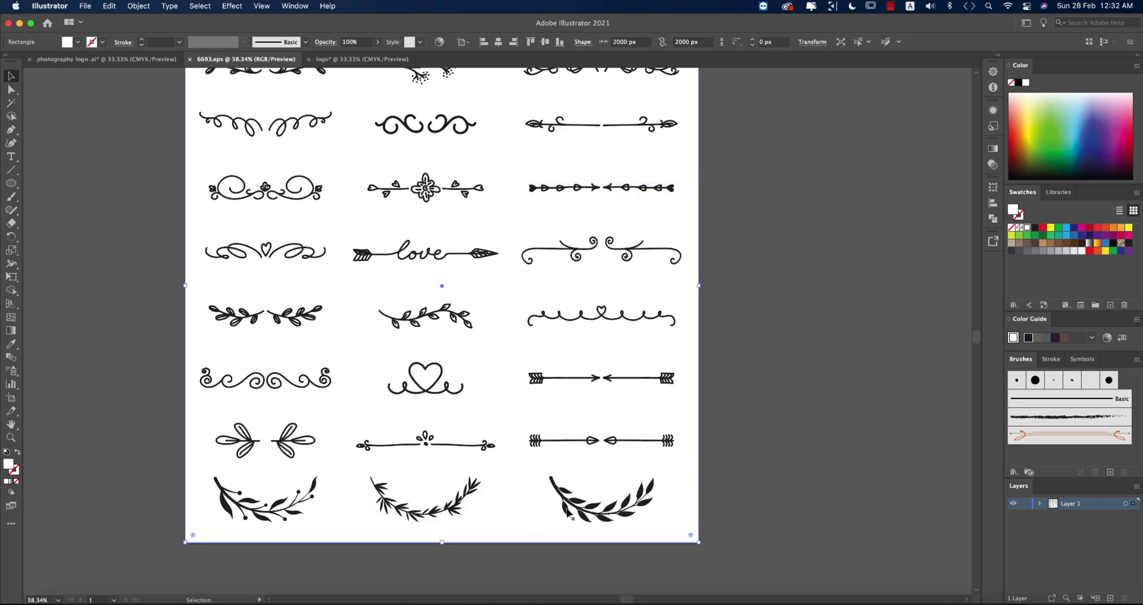
click(578, 510)
key(a)
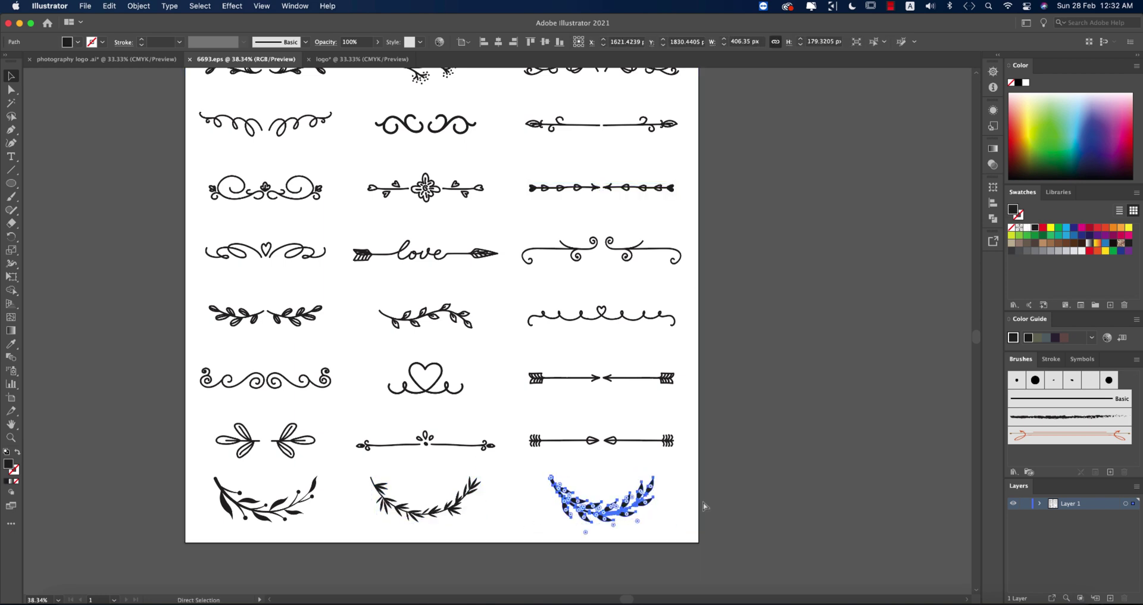
key(v)
- Select the bottom-left leaf wreath and copy it
click(296, 508)
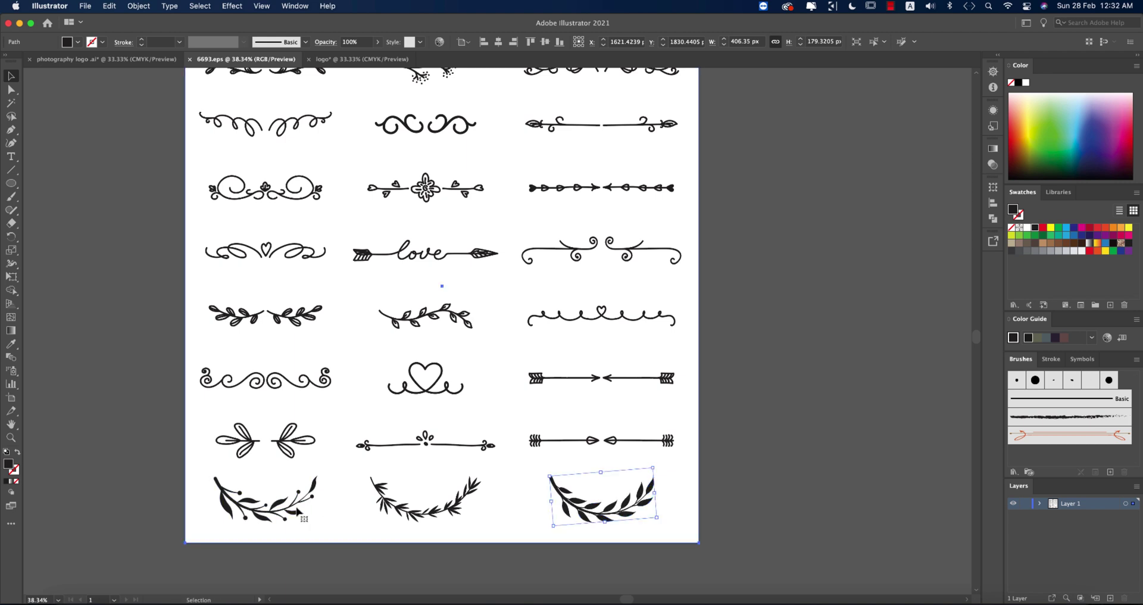
click(296, 508)
key(a)
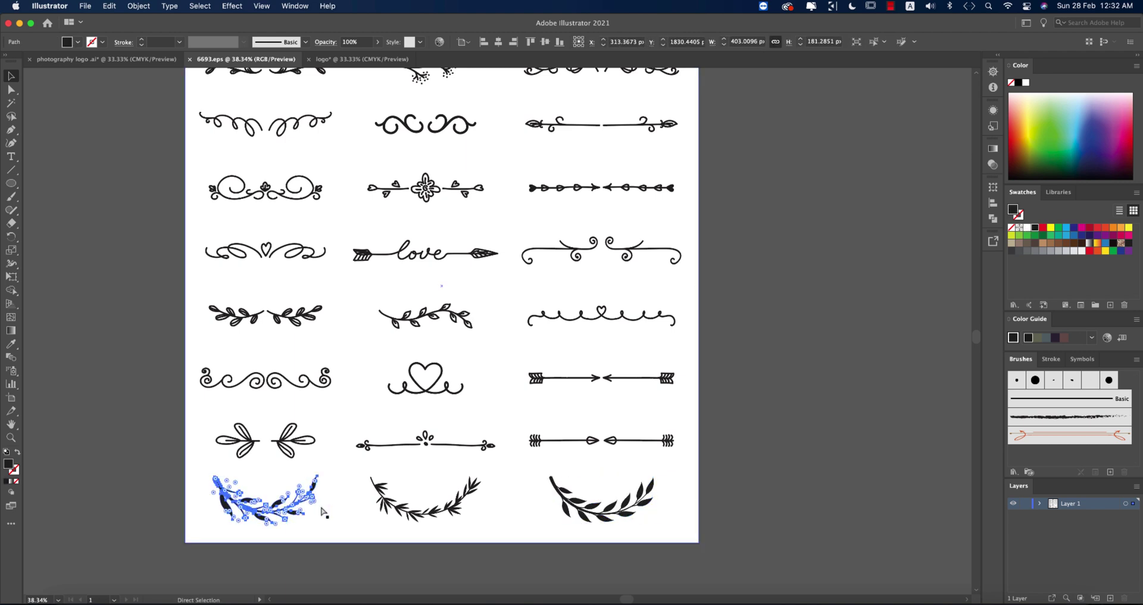
key(super+c)
- Paste the wreath into 'logo', rotate it 135°, and fit it along the circle's top-right edge
key(v)
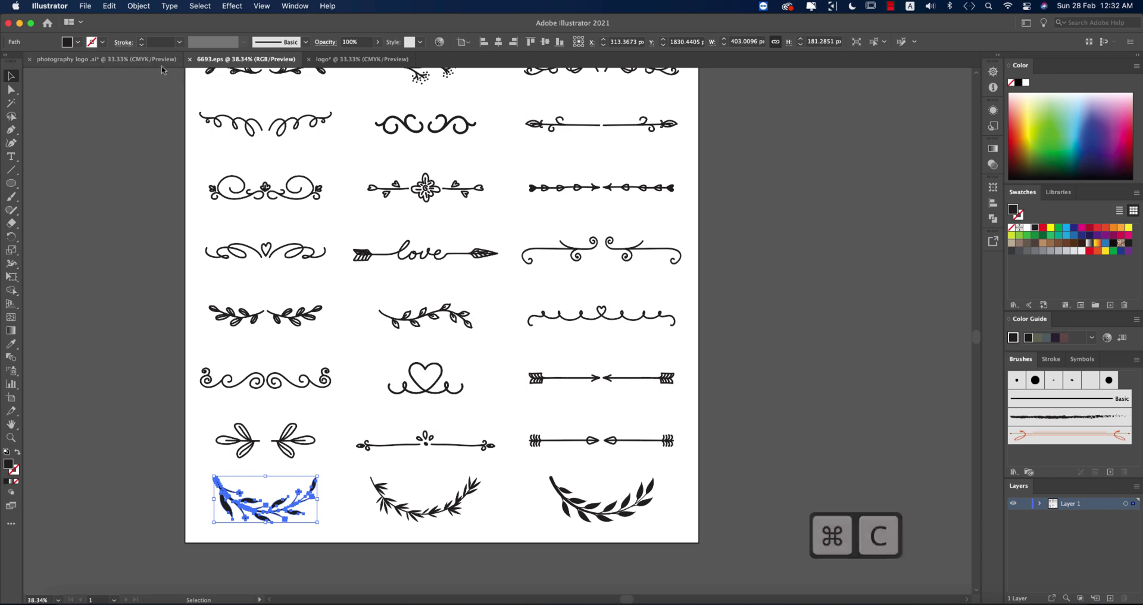
click(345, 59)
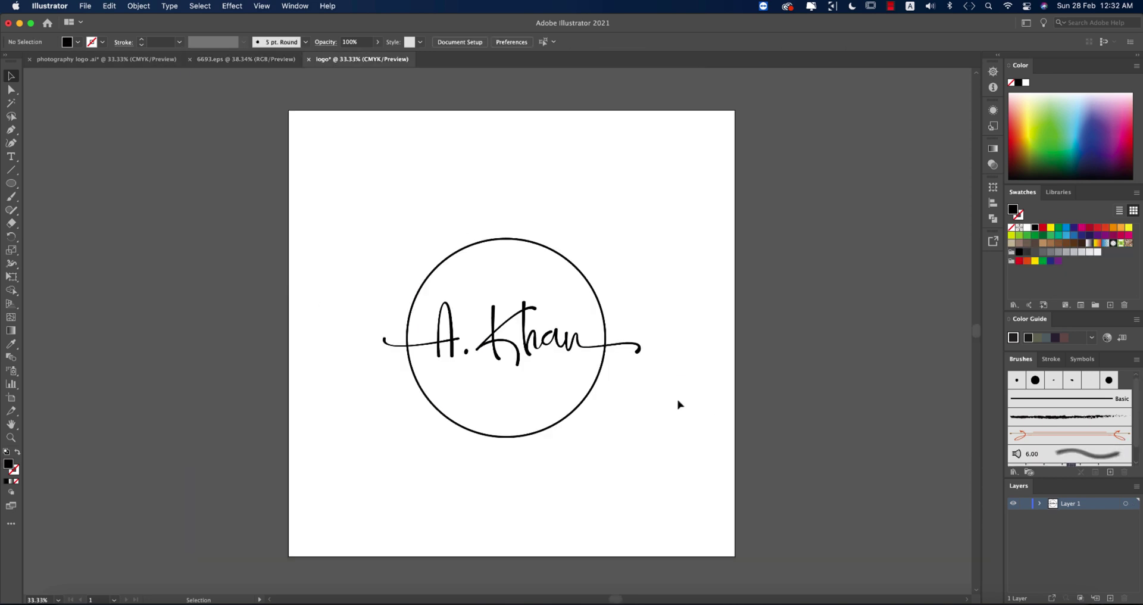
key(super+v)
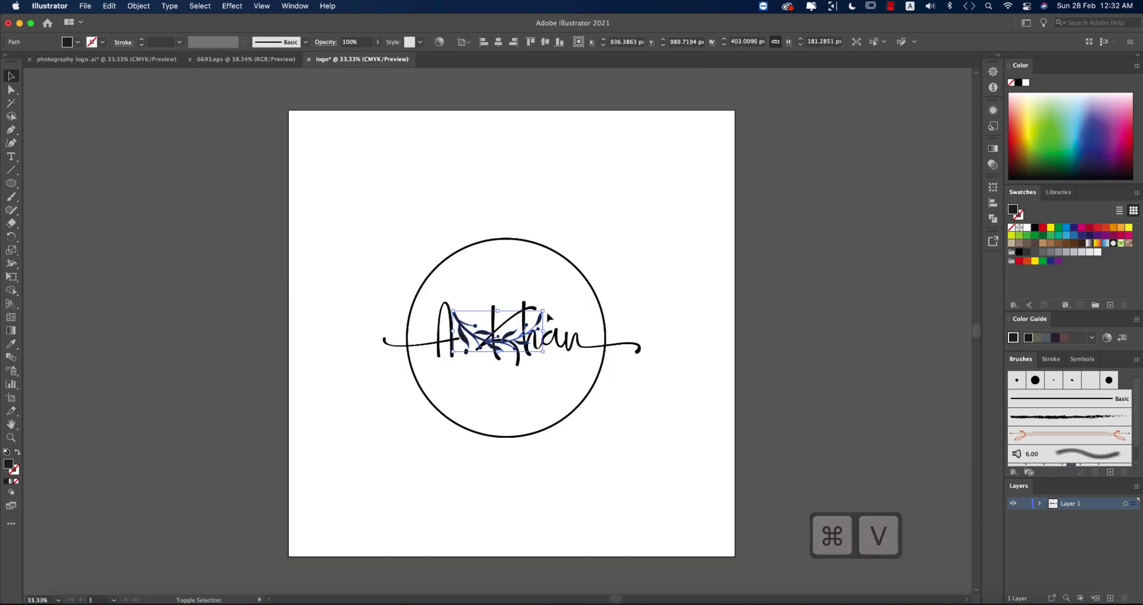
drag(547, 314, 311, 309)
drag(515, 333, 587, 252)
scroll(586, 251, up, 2)
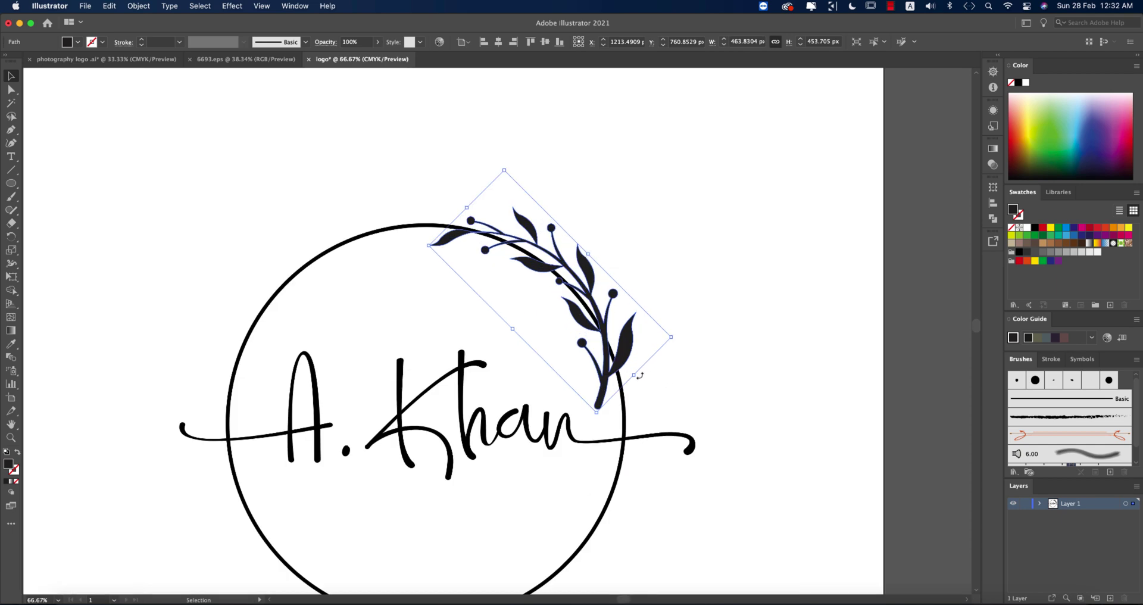
drag(634, 375, 616, 356)
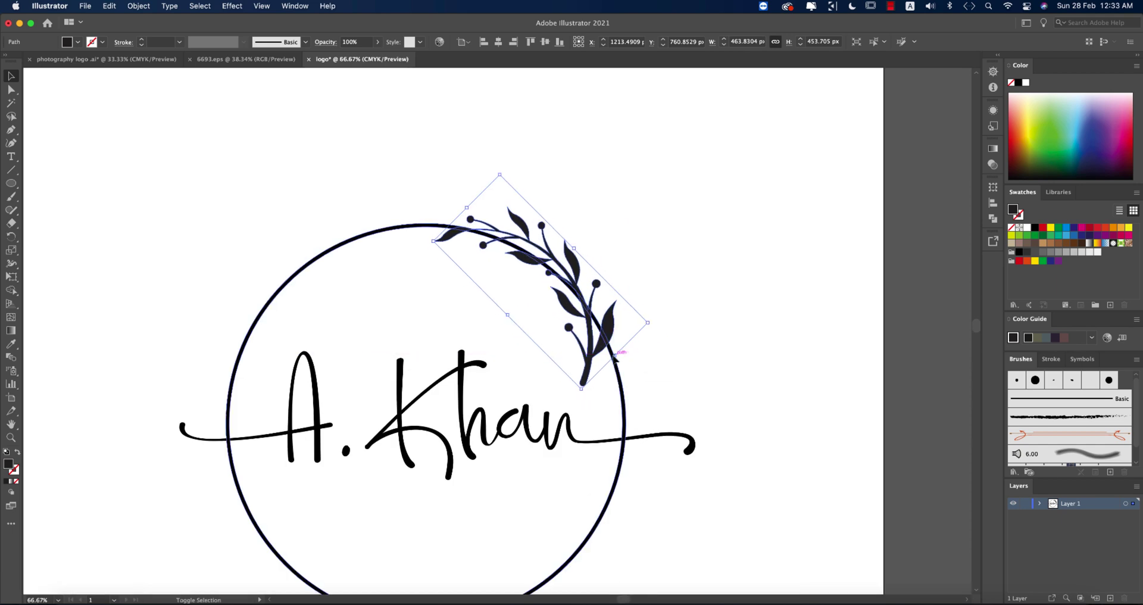
mouse_move(586, 322)
mouse_down()
mouse_move(595, 333)
mouse_move(658, 329)
mouse_move(658, 316)
mouse_move(597, 320)
mouse_up()
- Merge the selected circle and leaf branch with the Shape Builder, undoing an accidental move
click(677, 344)
scroll(677, 344, down, 1)
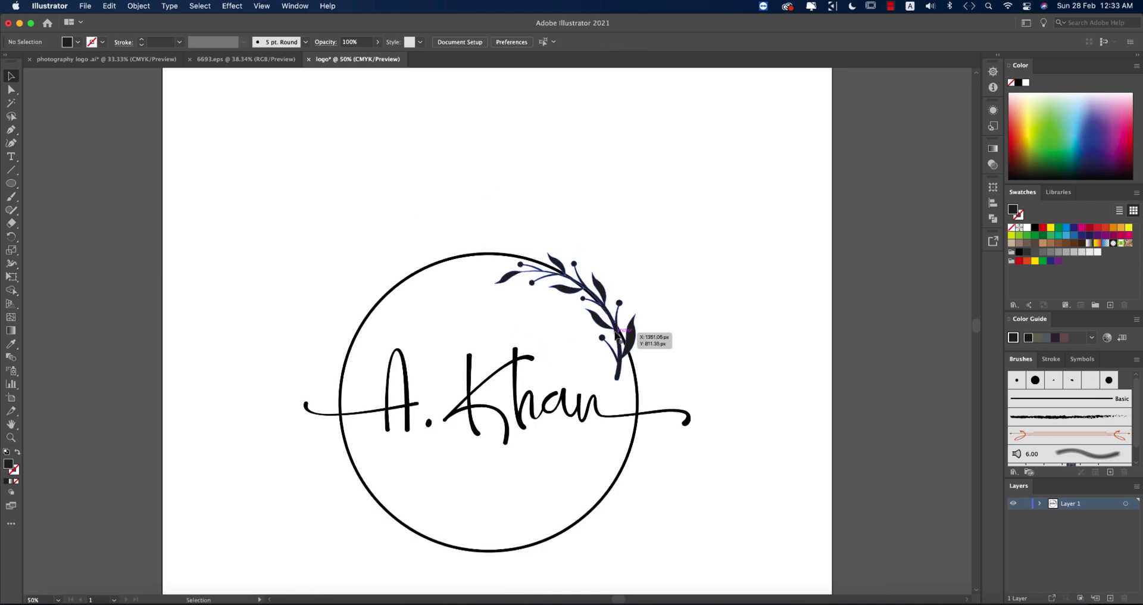
scroll(636, 339, up, 2)
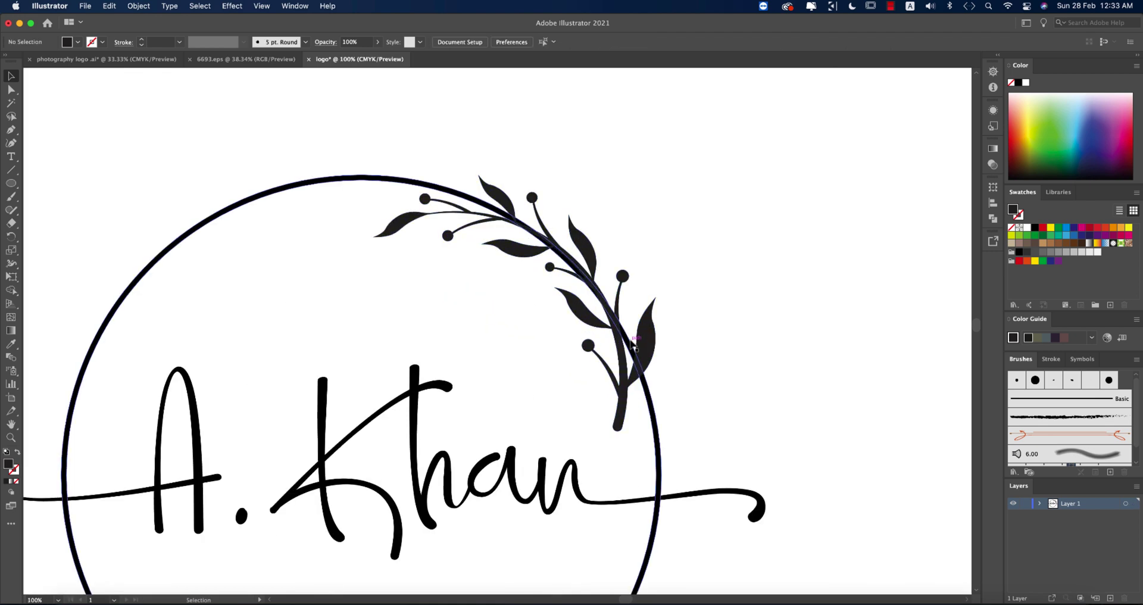
drag(749, 332, 557, 390)
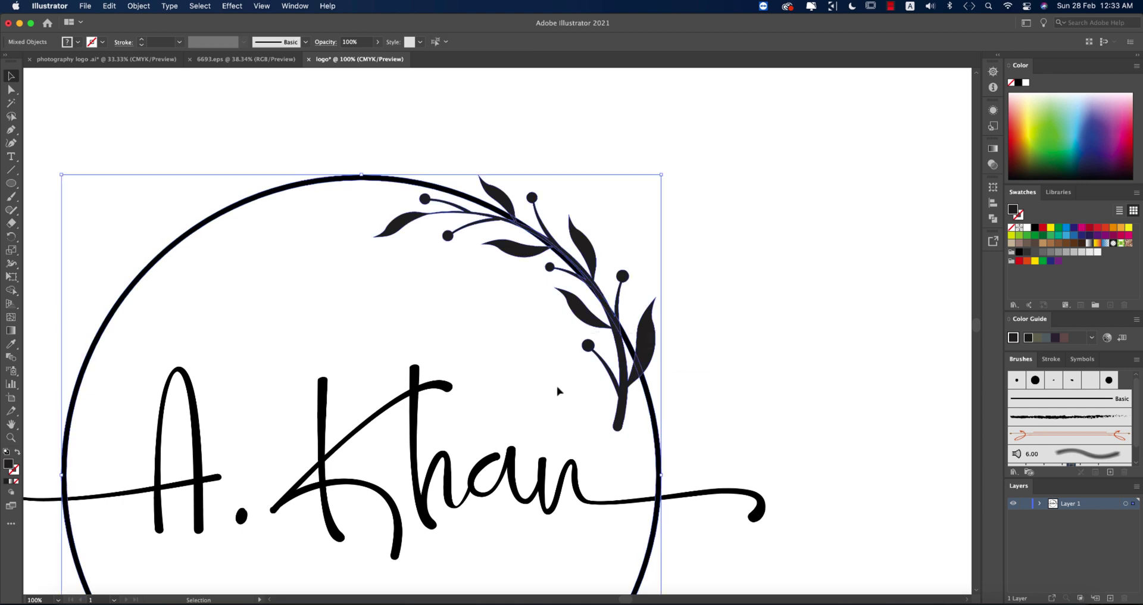
key(shift+m)
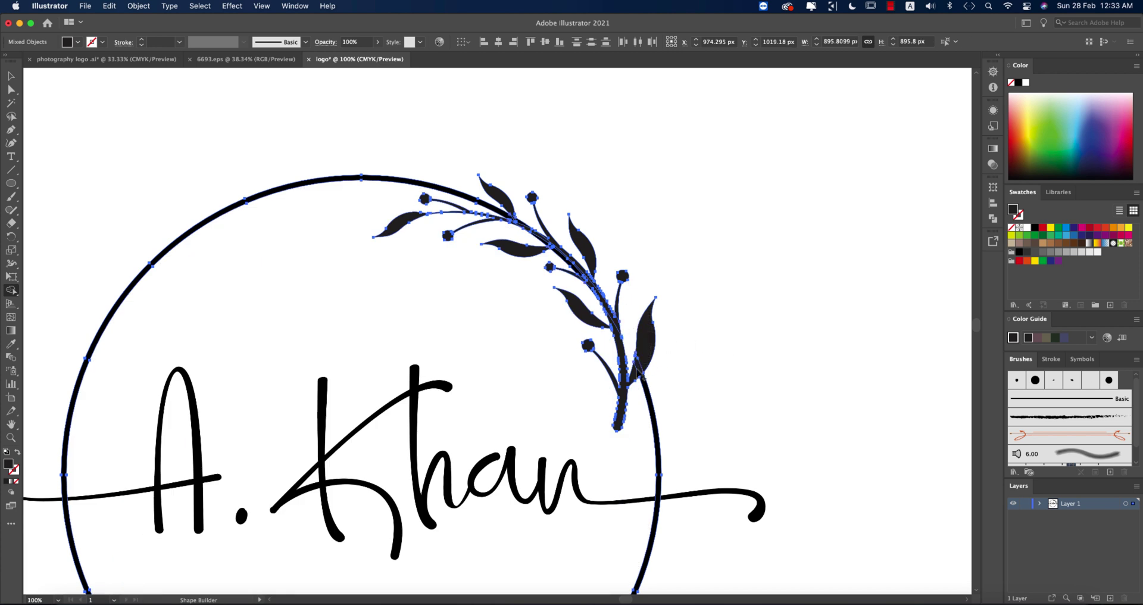
scroll(617, 322, up, 10)
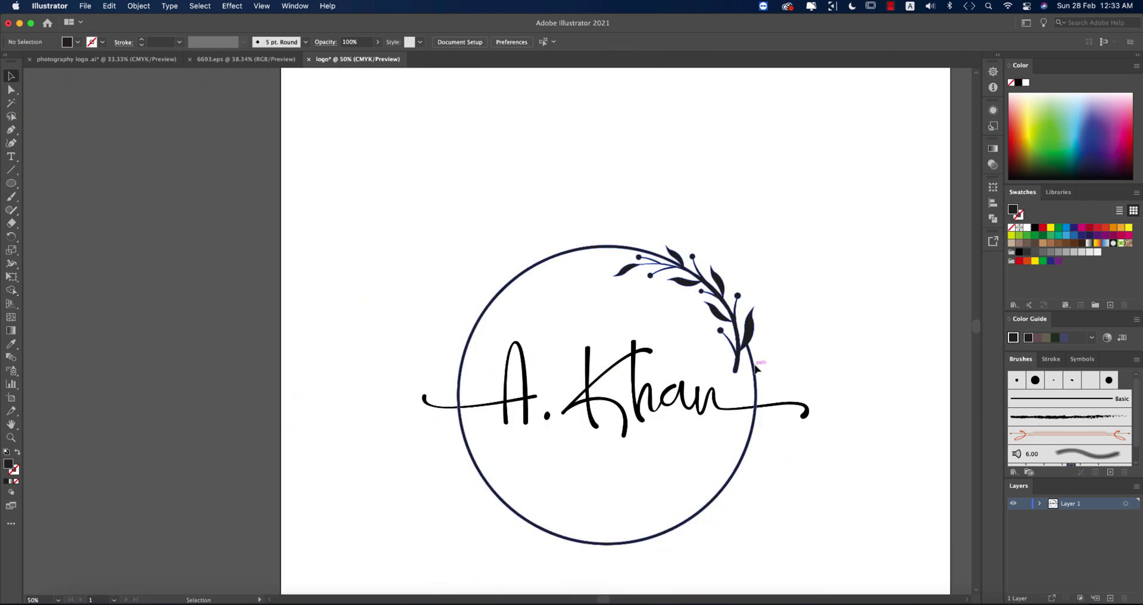
drag(756, 367, 548, 285)
key(super+z)
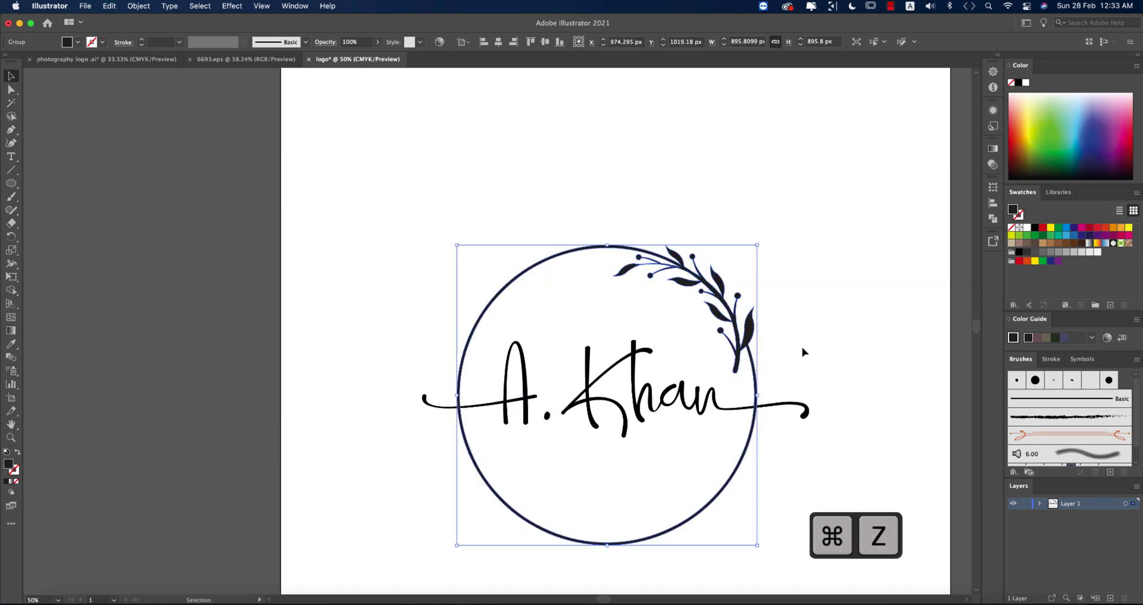
scroll(803, 352, down, 1)
drag(843, 358, 714, 263)
- Group the branch, ring and signature and vertically centre the group on the artboard
click(677, 346)
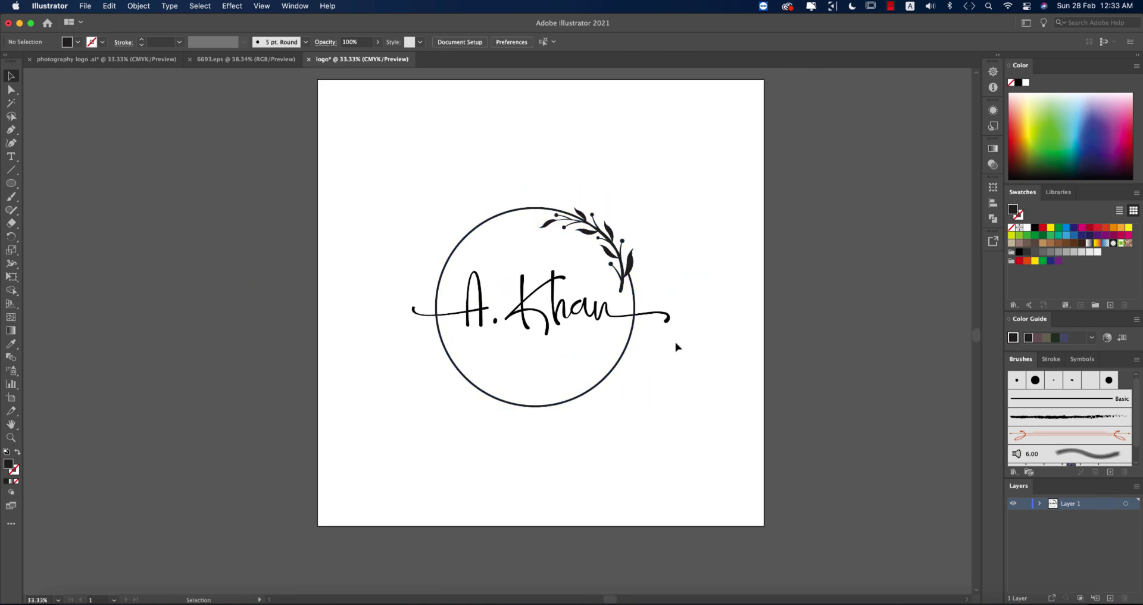
drag(352, 184, 747, 494)
key(a)
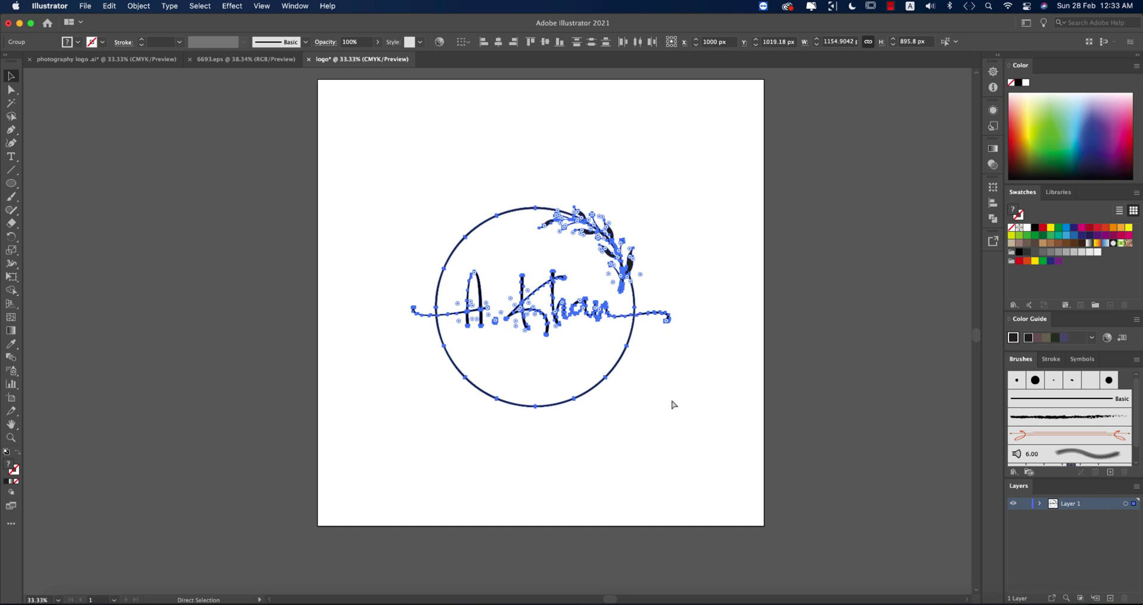
key(super+g)
key(v)
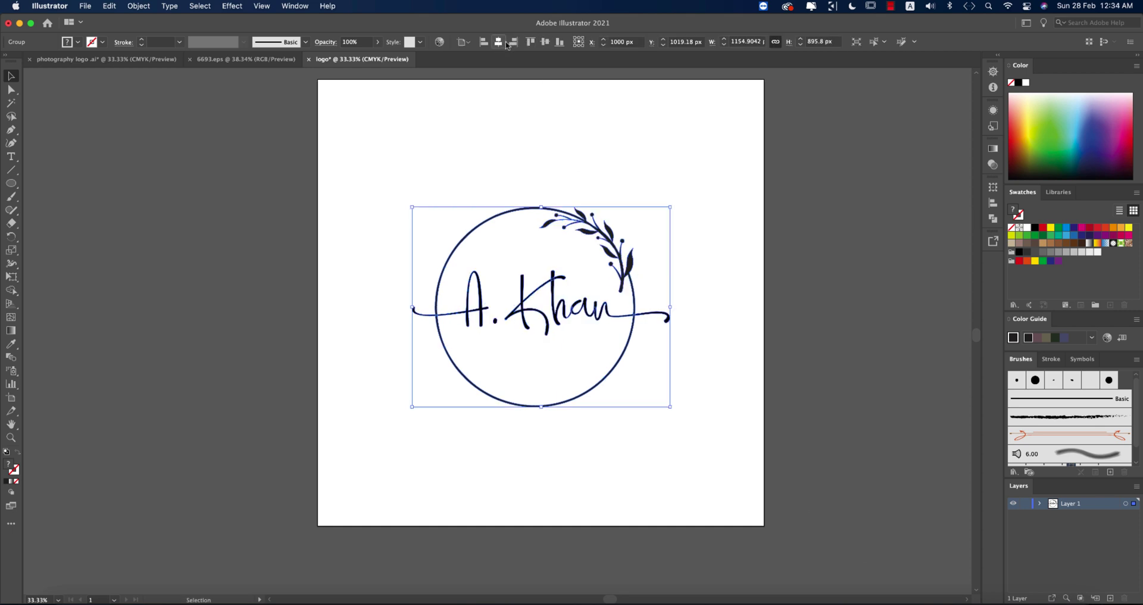
click(545, 41)
click(656, 136)
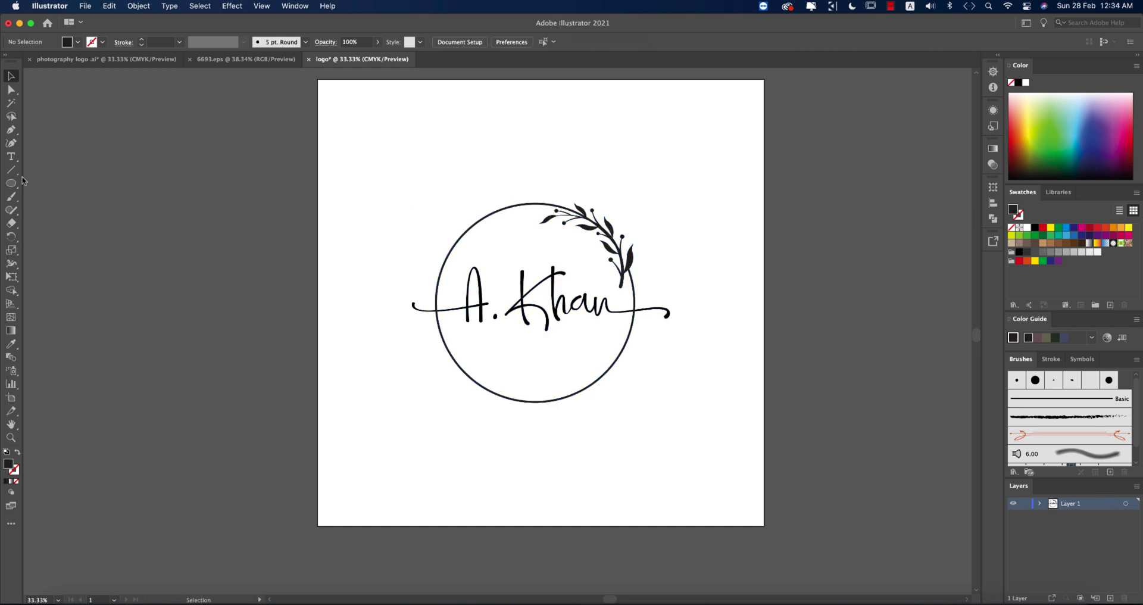
click(15, 183)
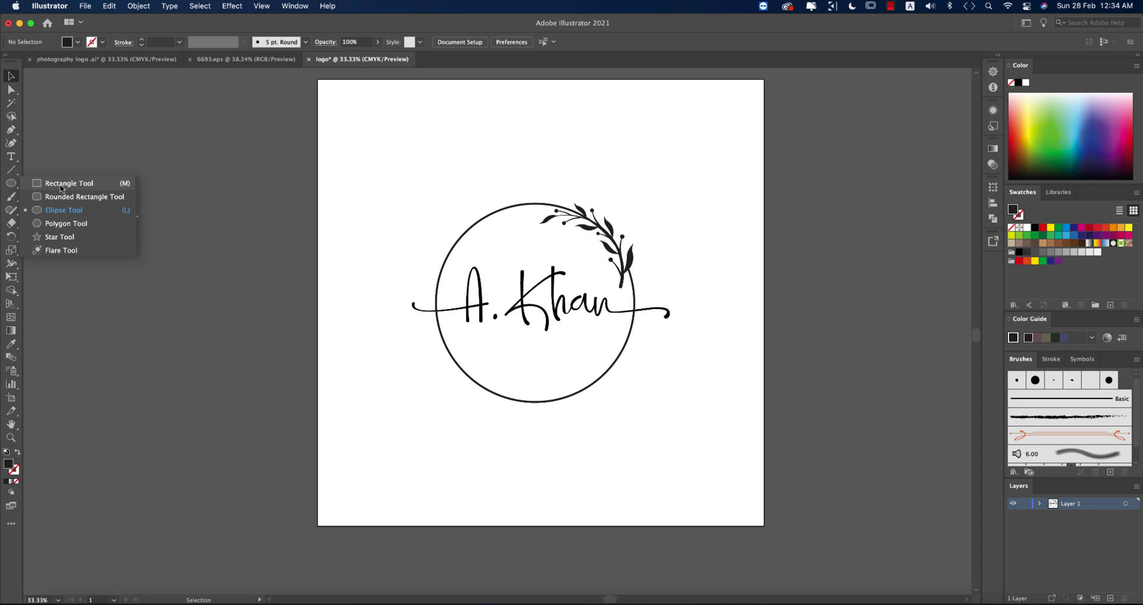
- Draw a black square covering the whole artboard and send it behind the logo
click(60, 185)
drag(318, 80, 764, 526)
click(79, 43)
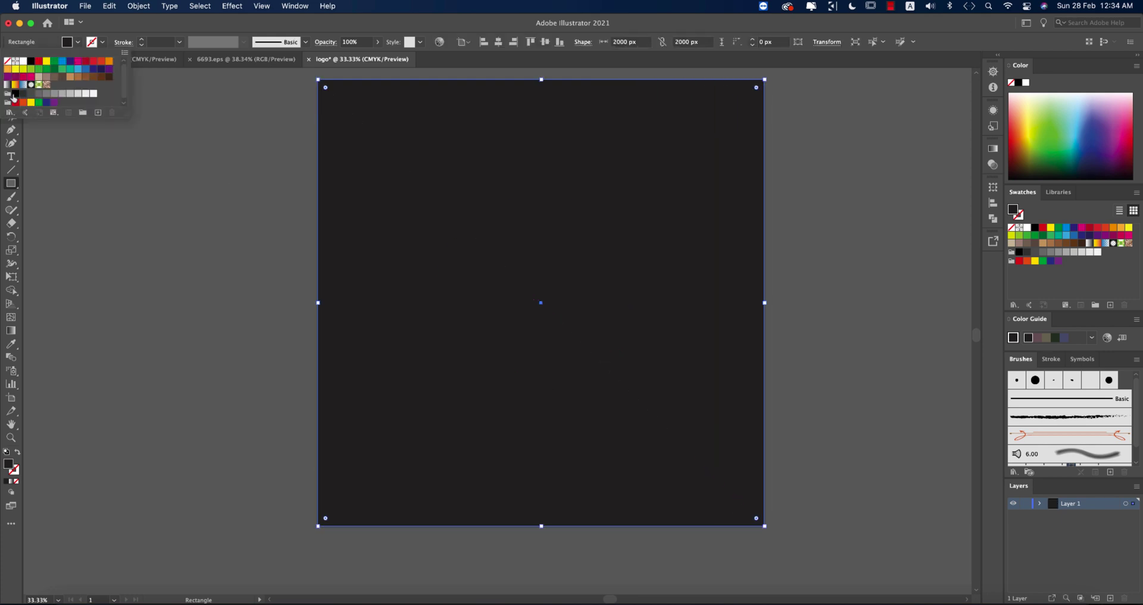
click(14, 94)
key(super+shift+bracketleft)
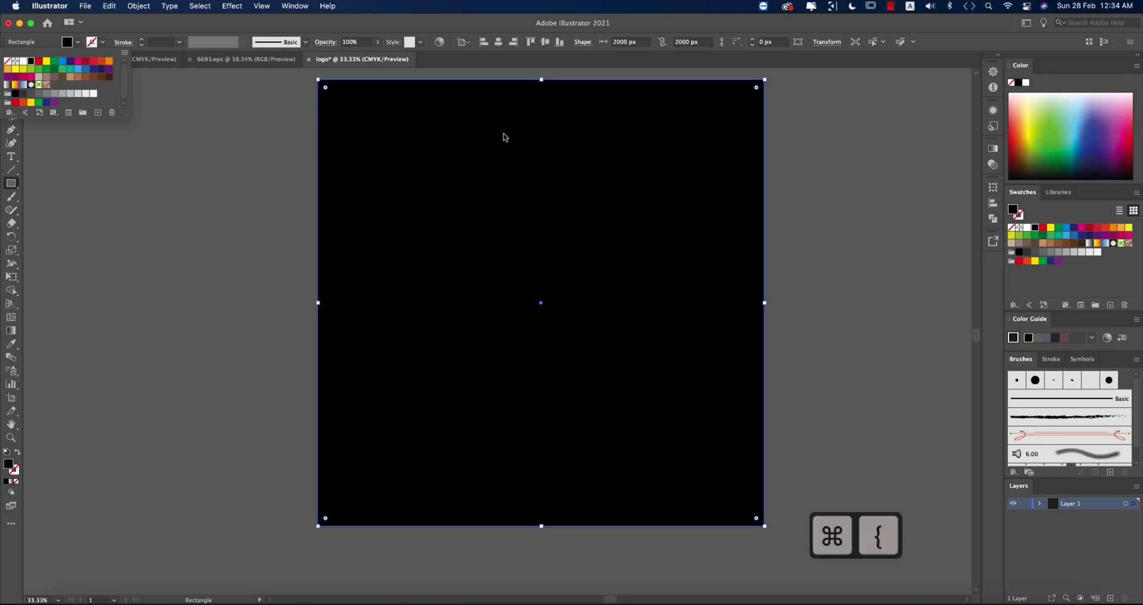
key(super+shift+bracketleft)
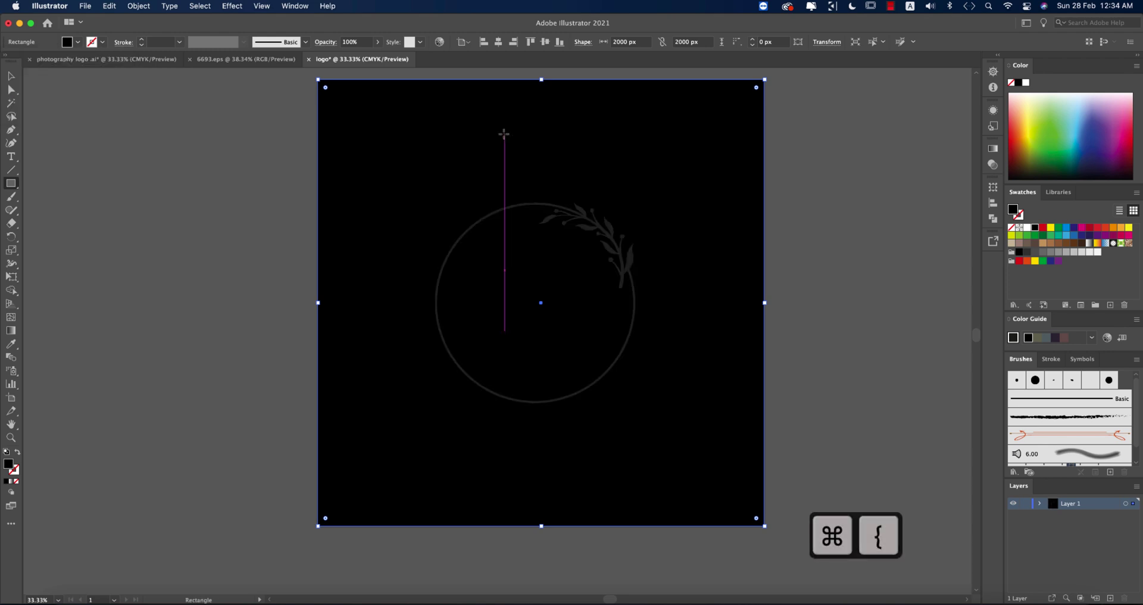
- Select only the logo group, excluding the black square, and fill it with a tan swatch
click(11, 75)
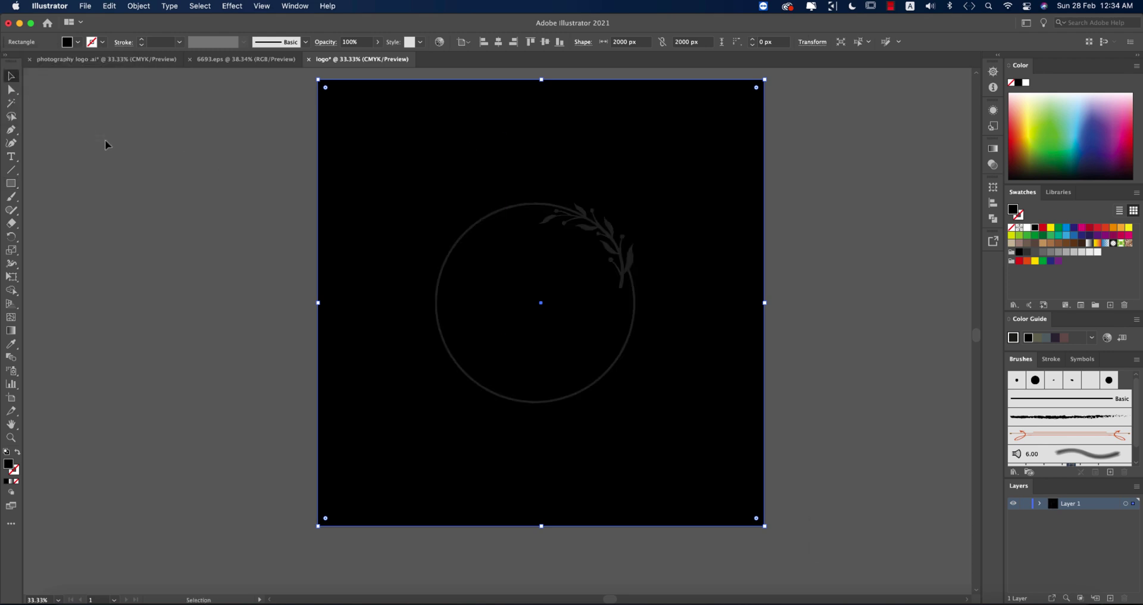
click(297, 194)
key(super+a)
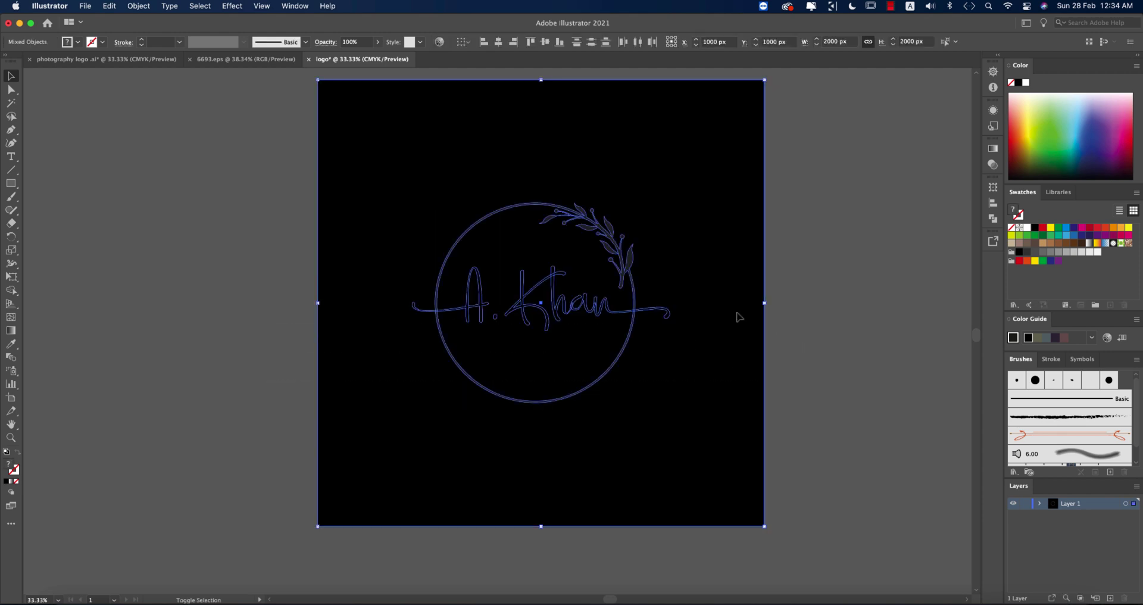
shift+click(707, 307)
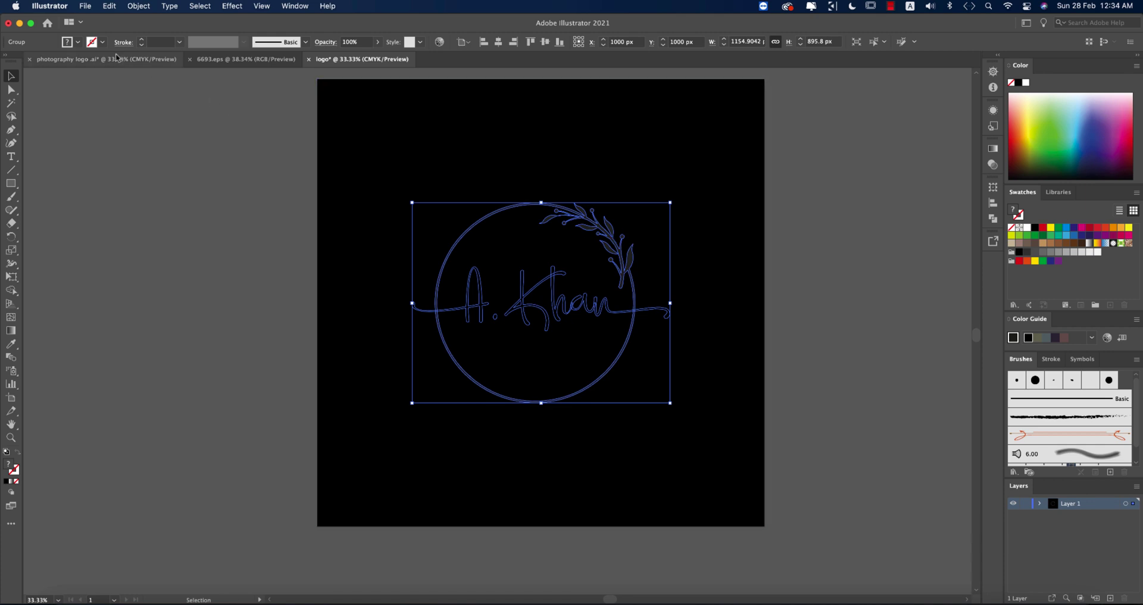
click(1042, 243)
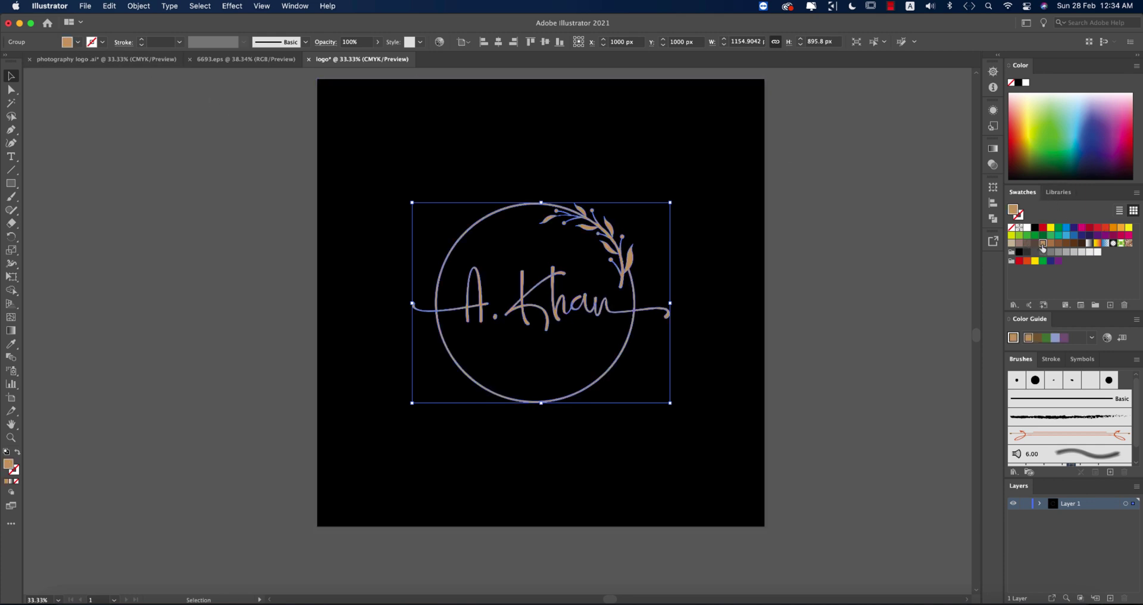
click(867, 242)
drag(875, 238, 786, 263)
key(super+a)
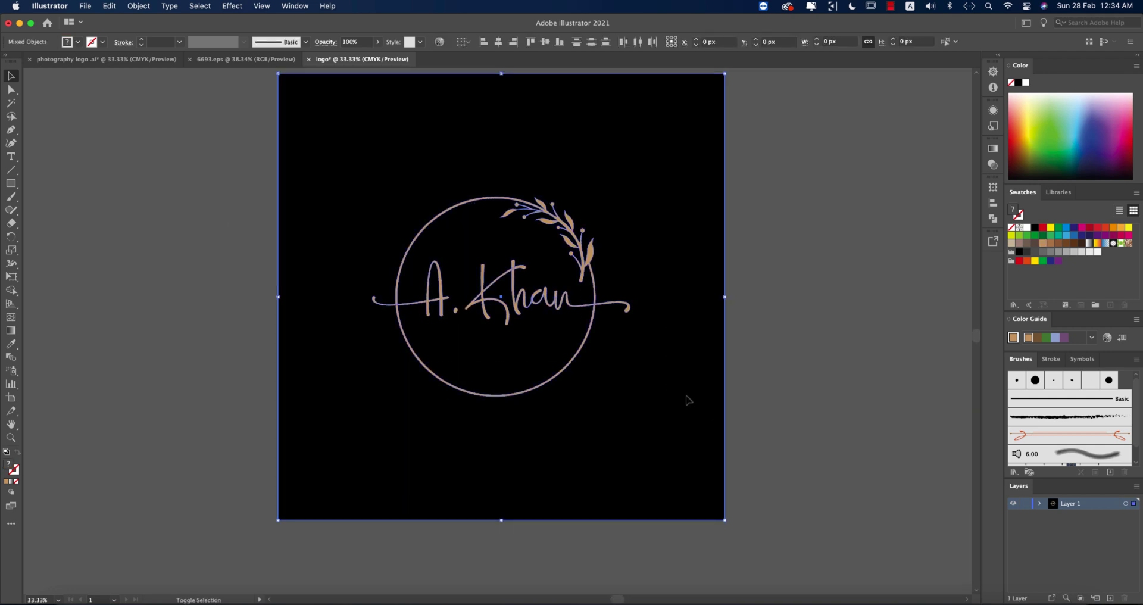
- Apply a linear gradient to the logo group and add a third colour stop
shift+click(684, 398)
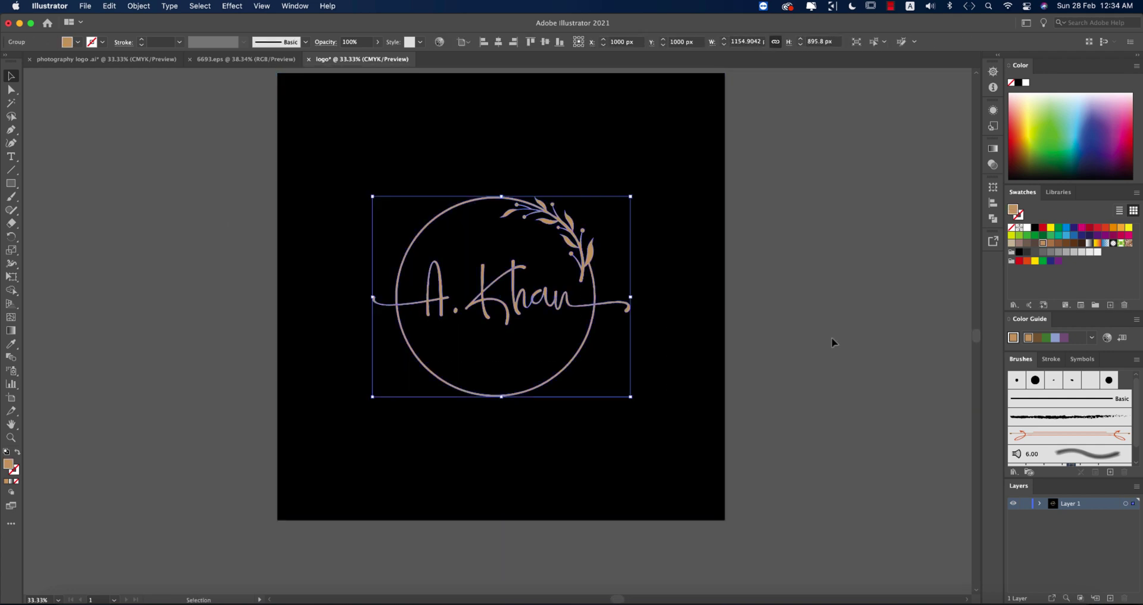
click(993, 148)
click(857, 165)
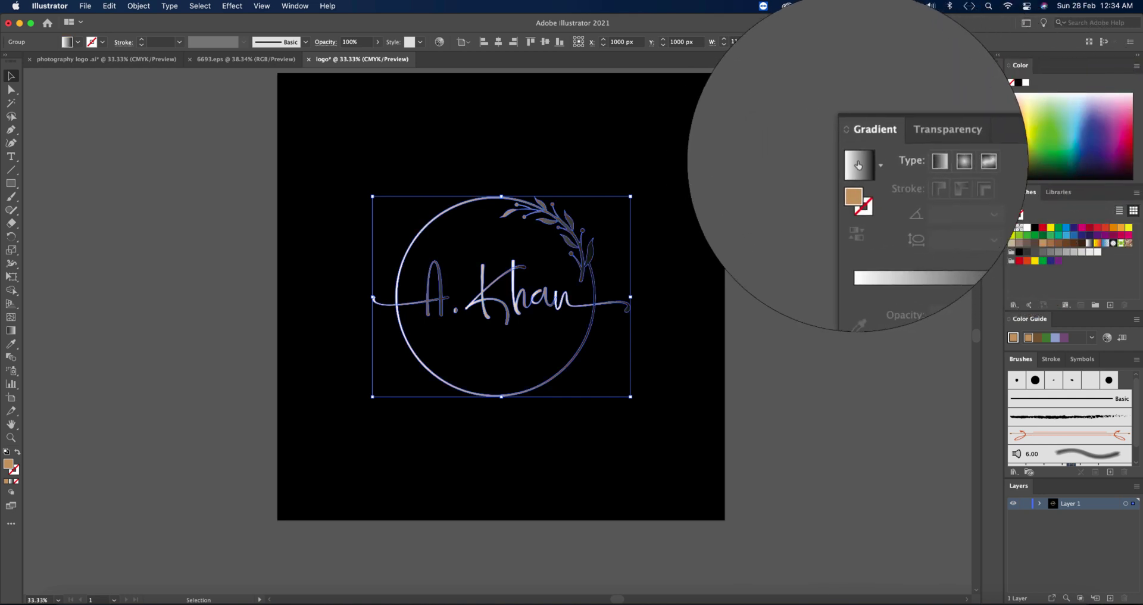
drag(856, 236, 905, 237)
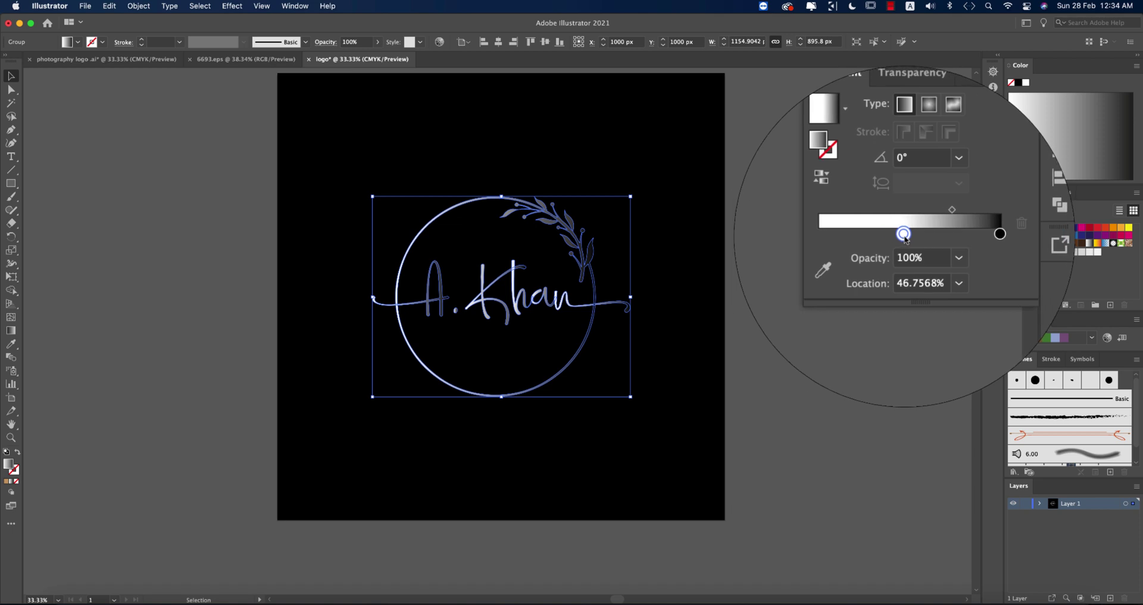
click(858, 238)
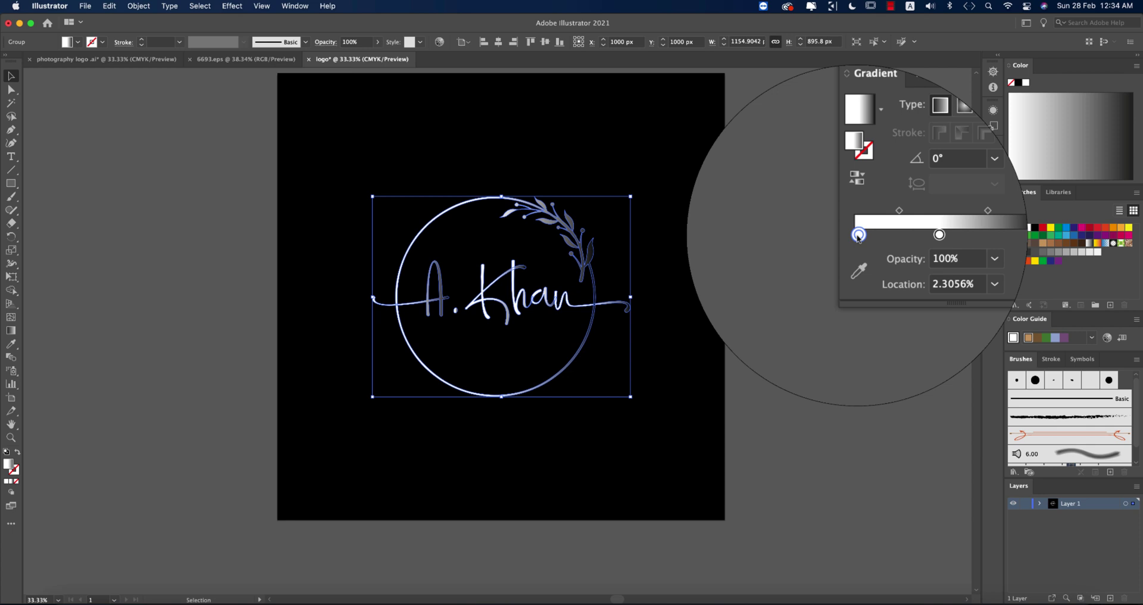
- Set the gradient stops to dark brown, tan and dark brown from the swatches
double_click(858, 236)
click(820, 296)
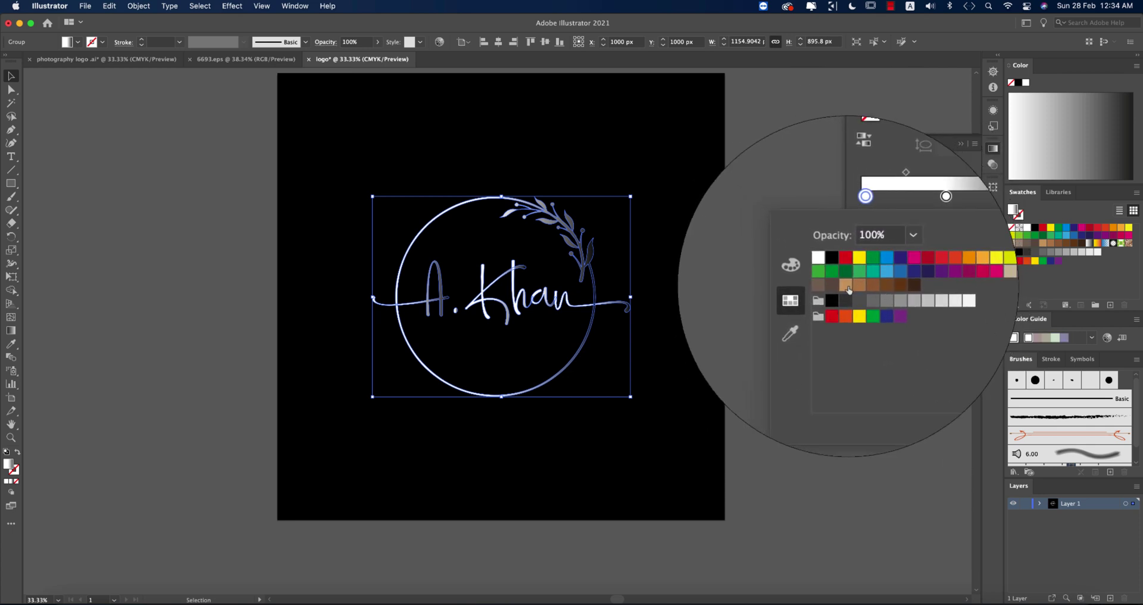
click(877, 286)
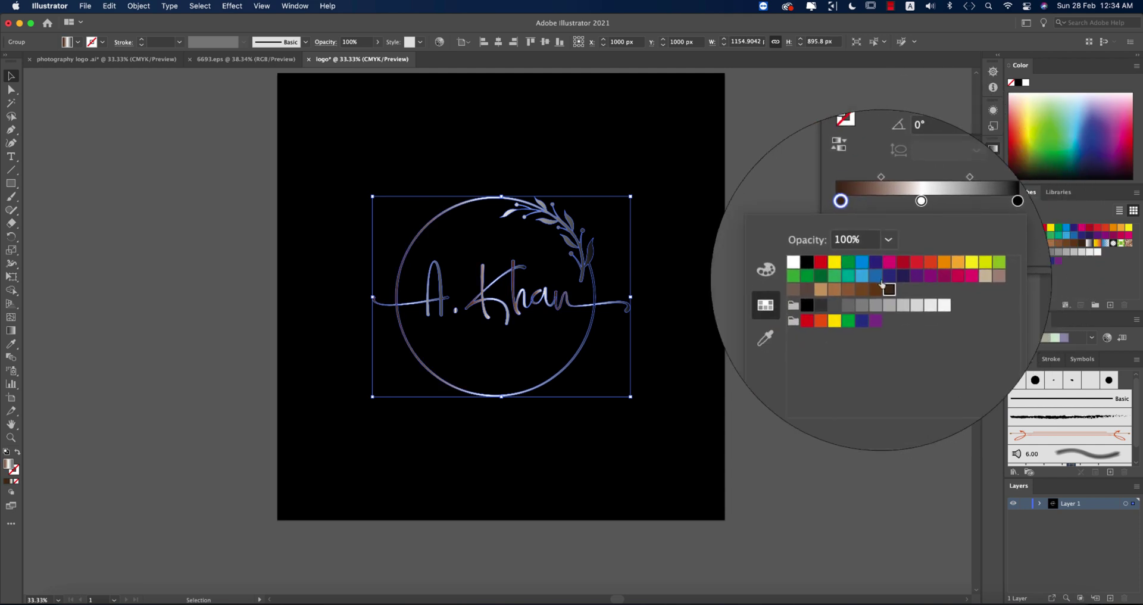
key(Escape)
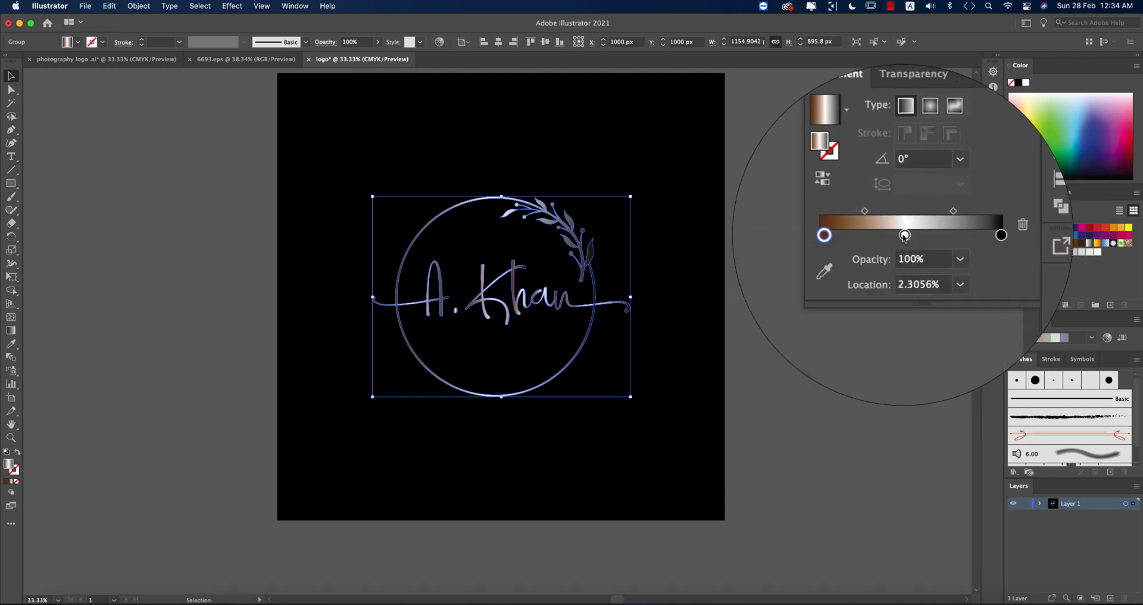
double_click(905, 235)
click(848, 287)
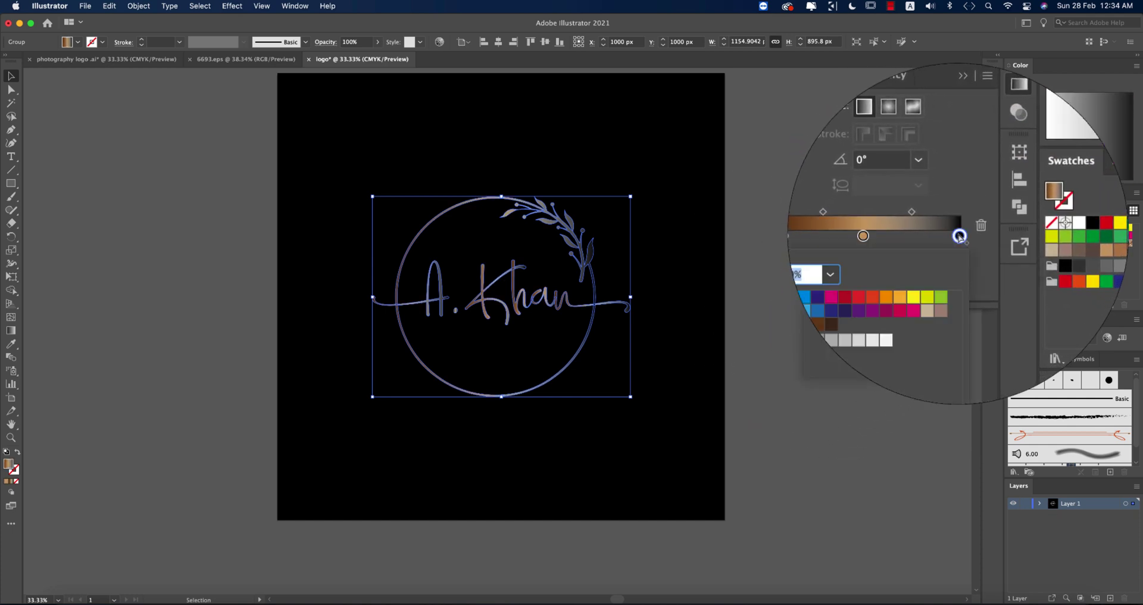
double_click(960, 236)
click(878, 287)
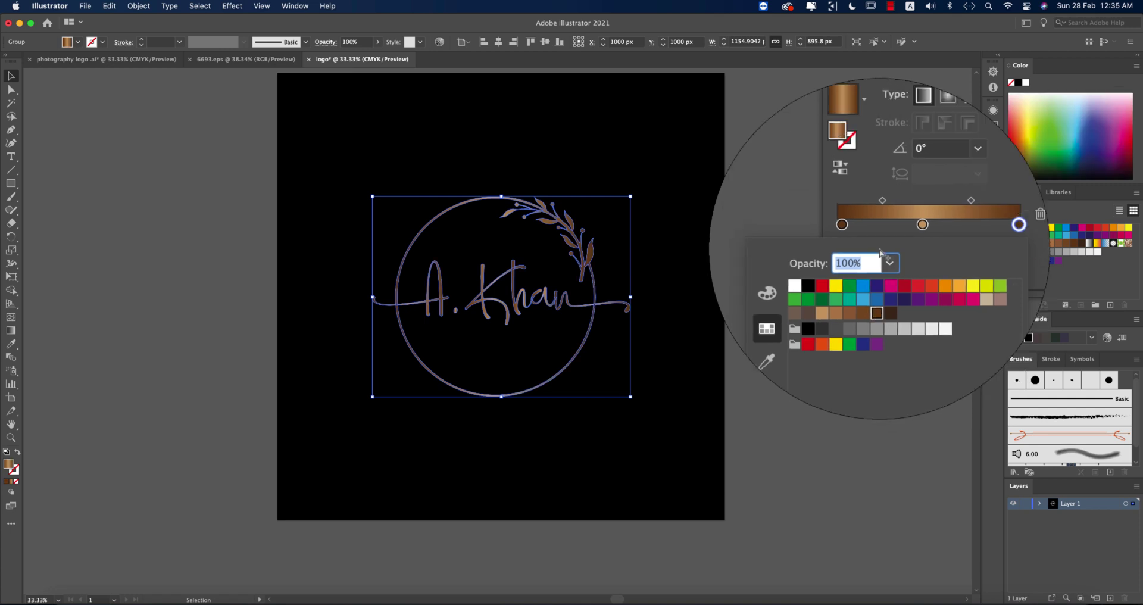
click(773, 212)
click(773, 211)
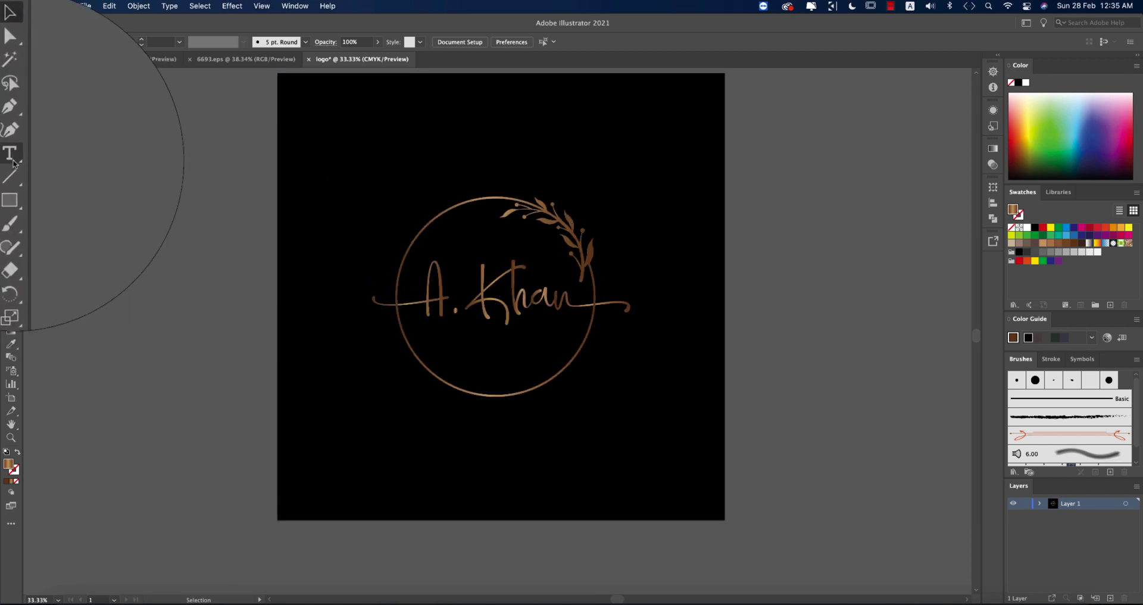
- Add white Nexa Bold PHOTOGRAPHY text and shrink it to fit inside the circle
click(11, 156)
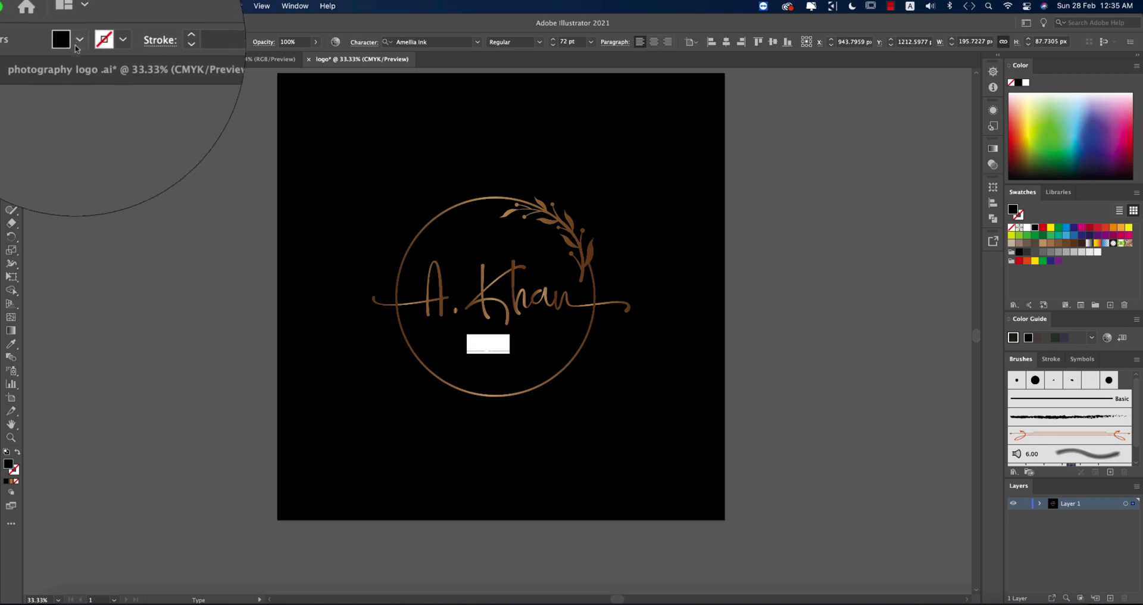
click(77, 42)
click(22, 61)
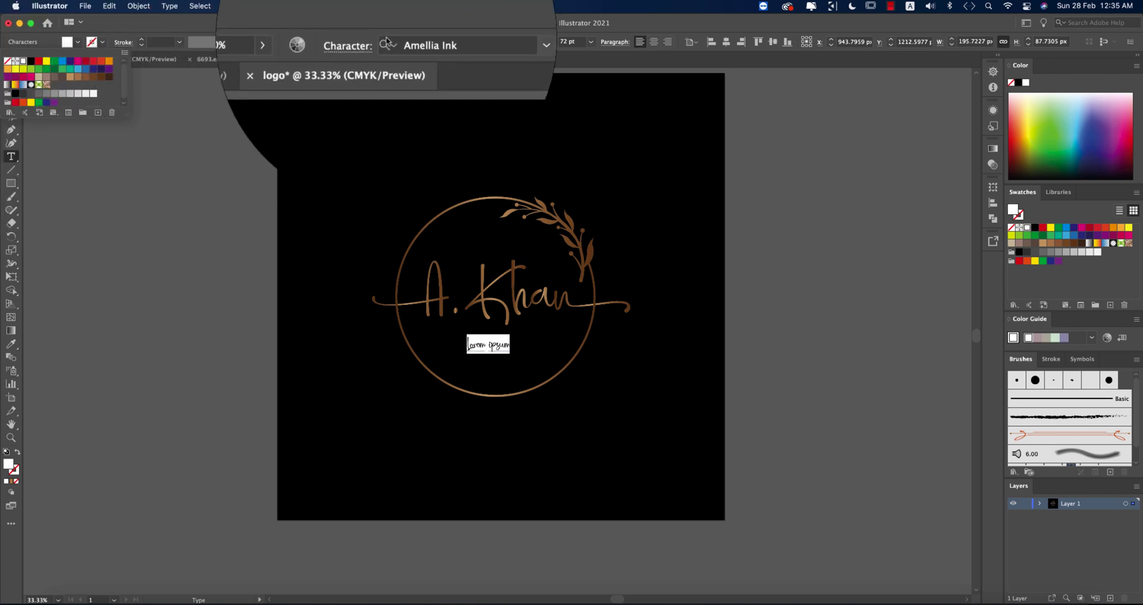
click(462, 44)
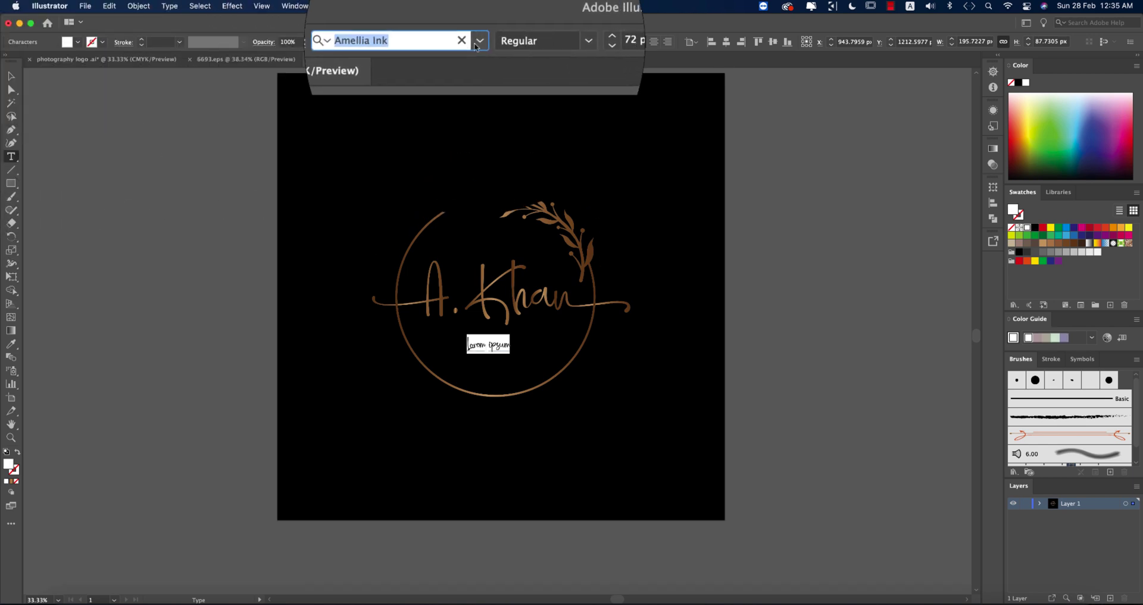
click(529, 114)
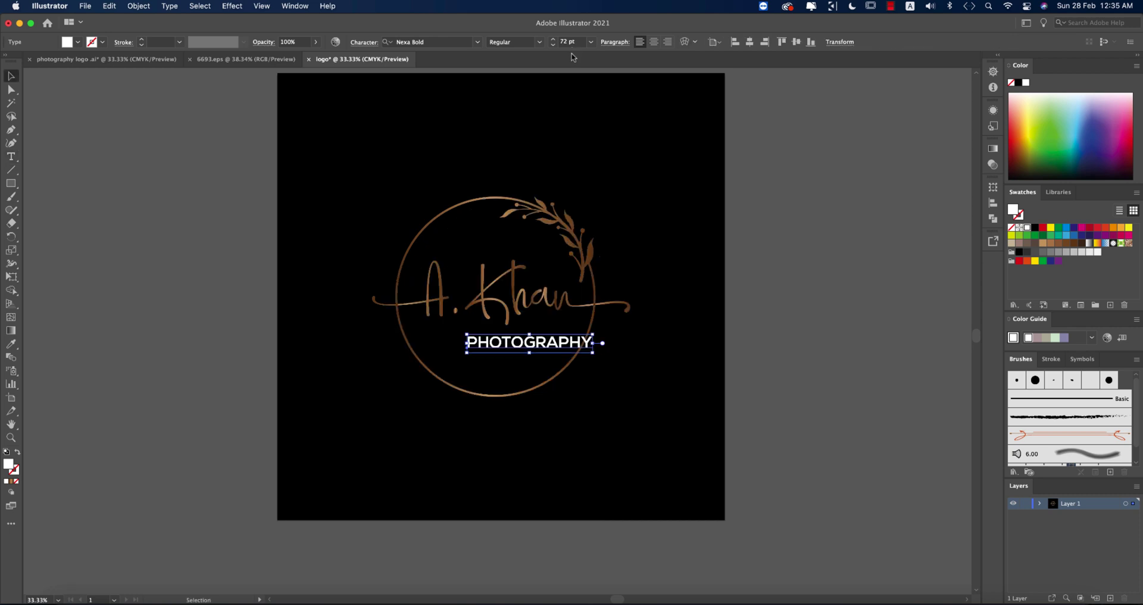
click(572, 343)
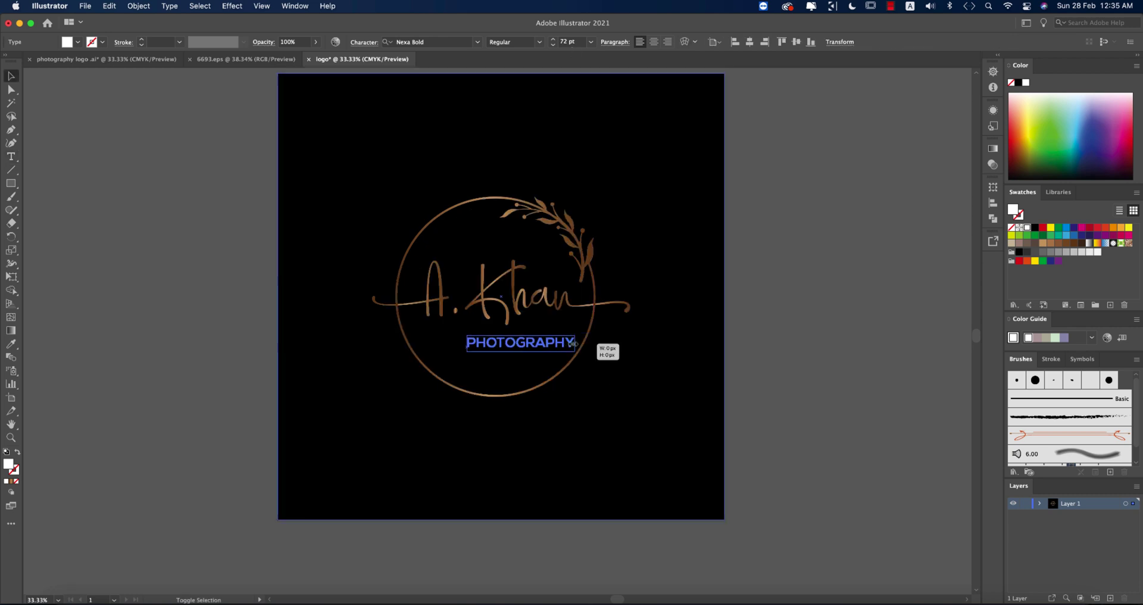
drag(572, 344, 544, 343)
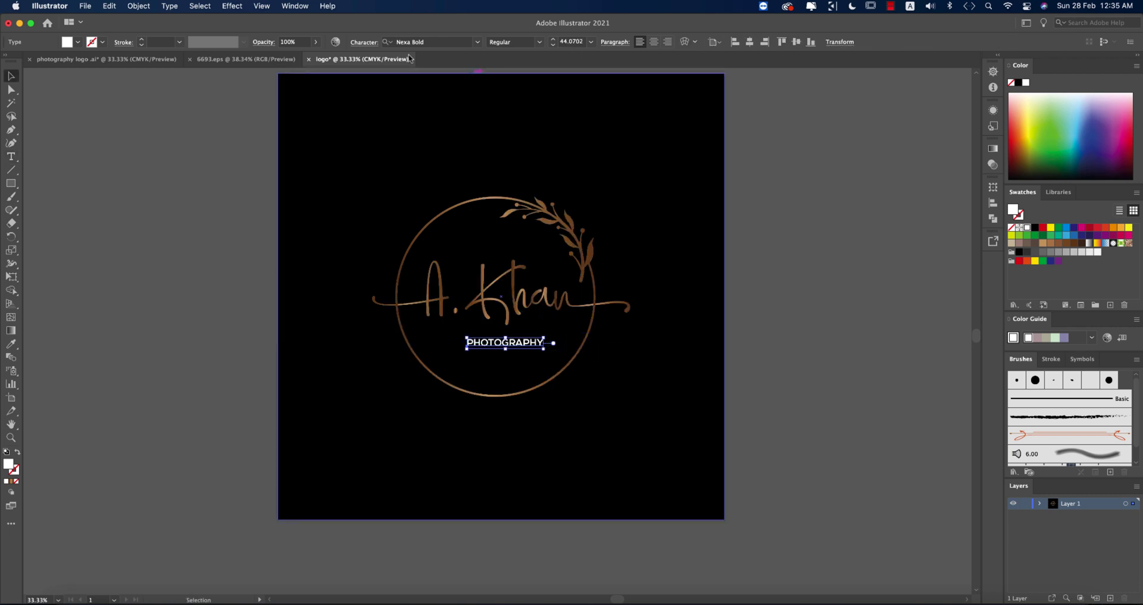
- Set PHOTOGRAPHY's tracking to 30 and centre it horizontally on the artboard
click(364, 41)
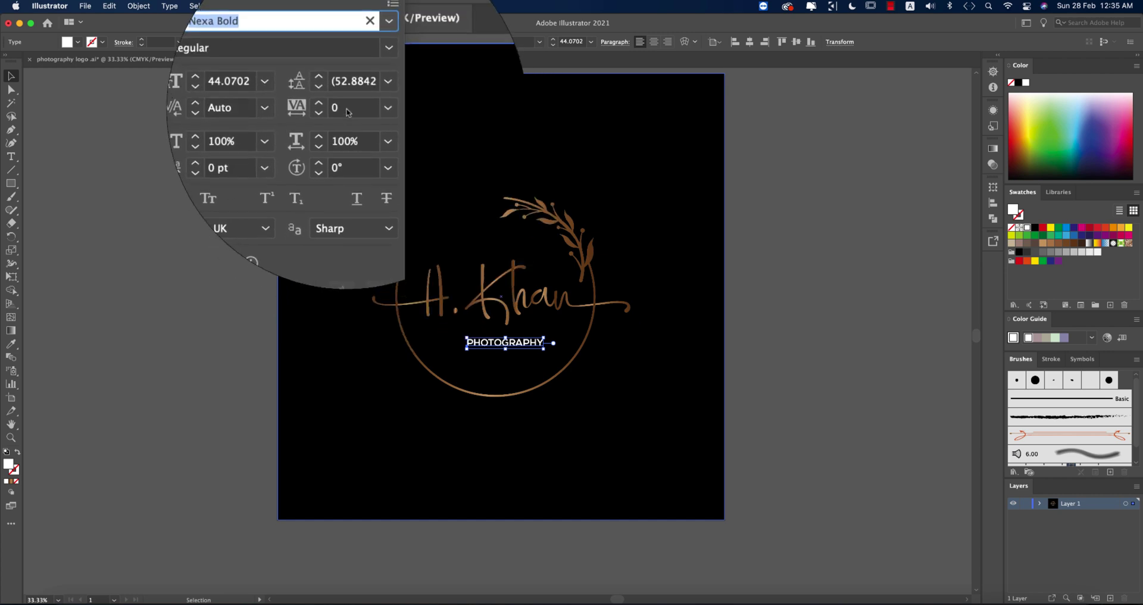
click(338, 88)
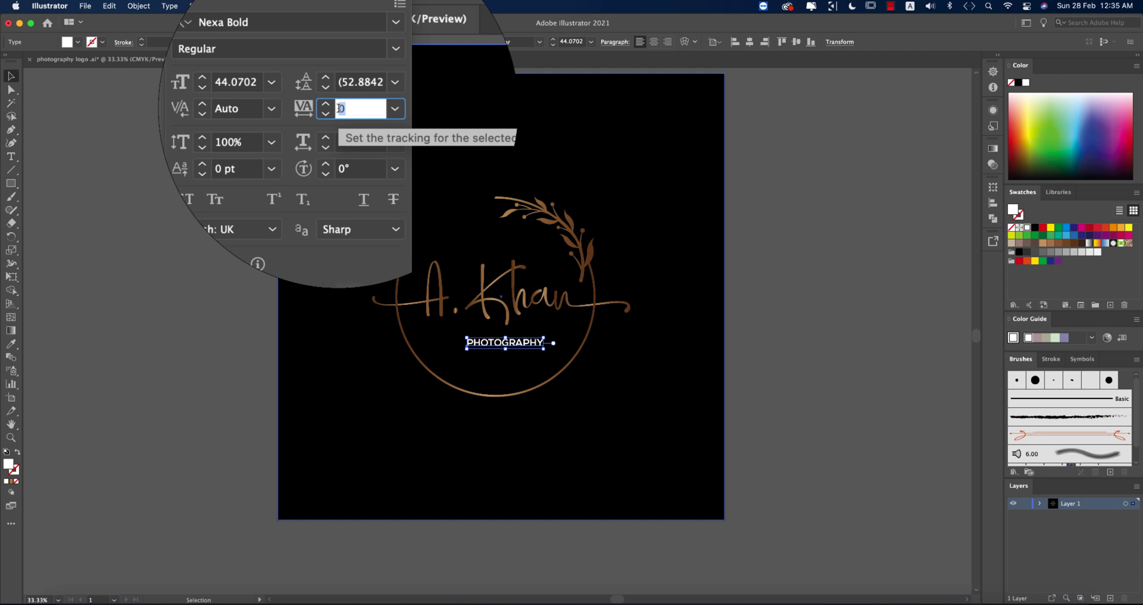
text(300)
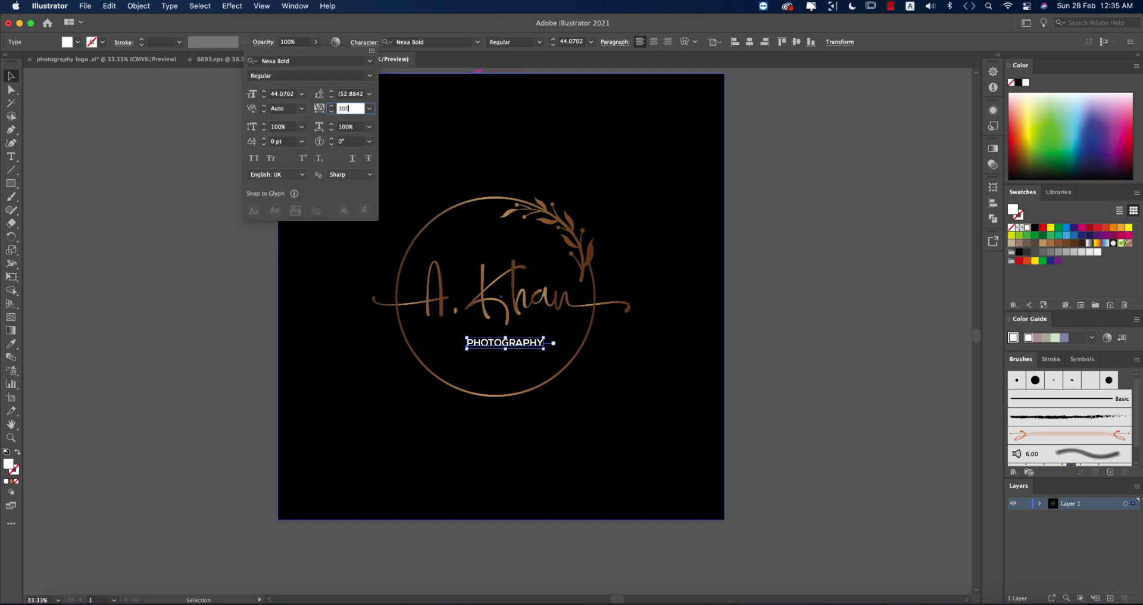
key(Return)
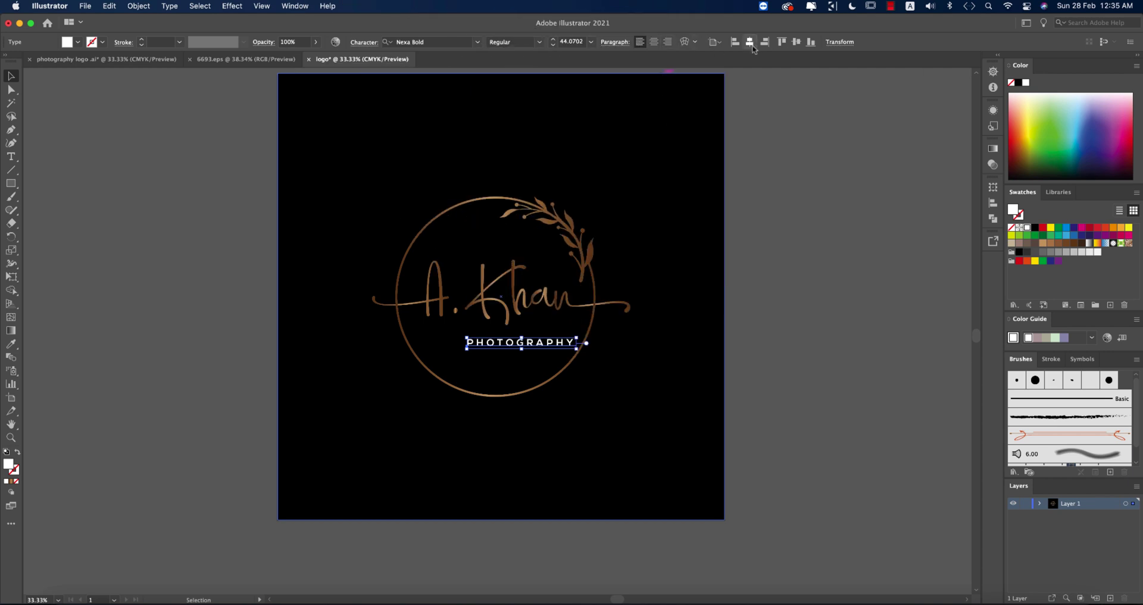
click(750, 42)
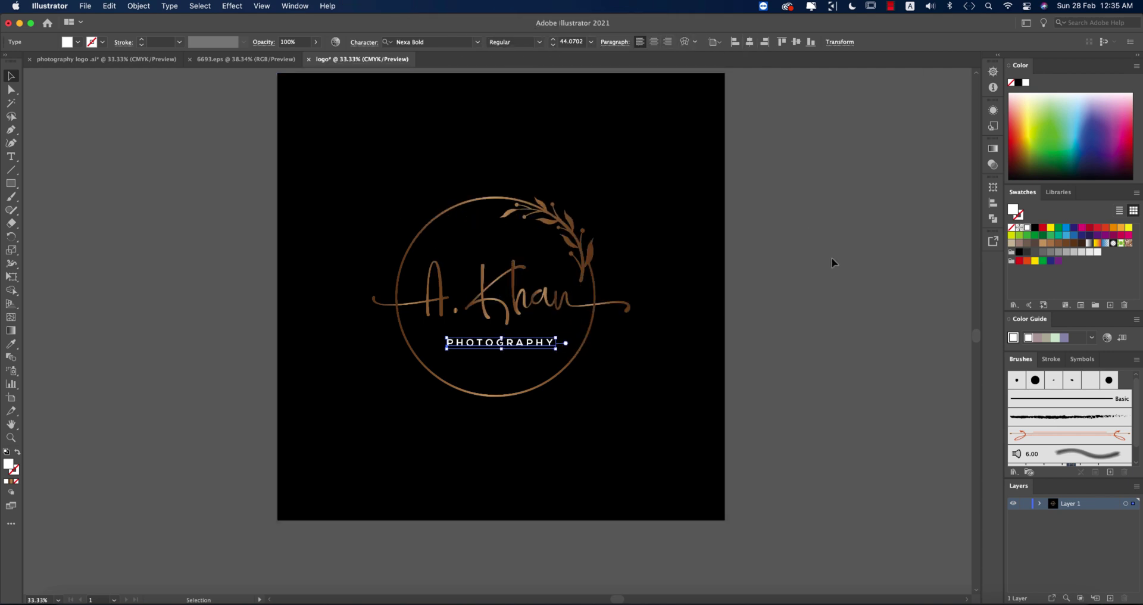
- Outline PHOTOGRAPHY, eyedropper the copper gradient onto it, then select the whole logo
right_click(553, 343)
click(590, 428)
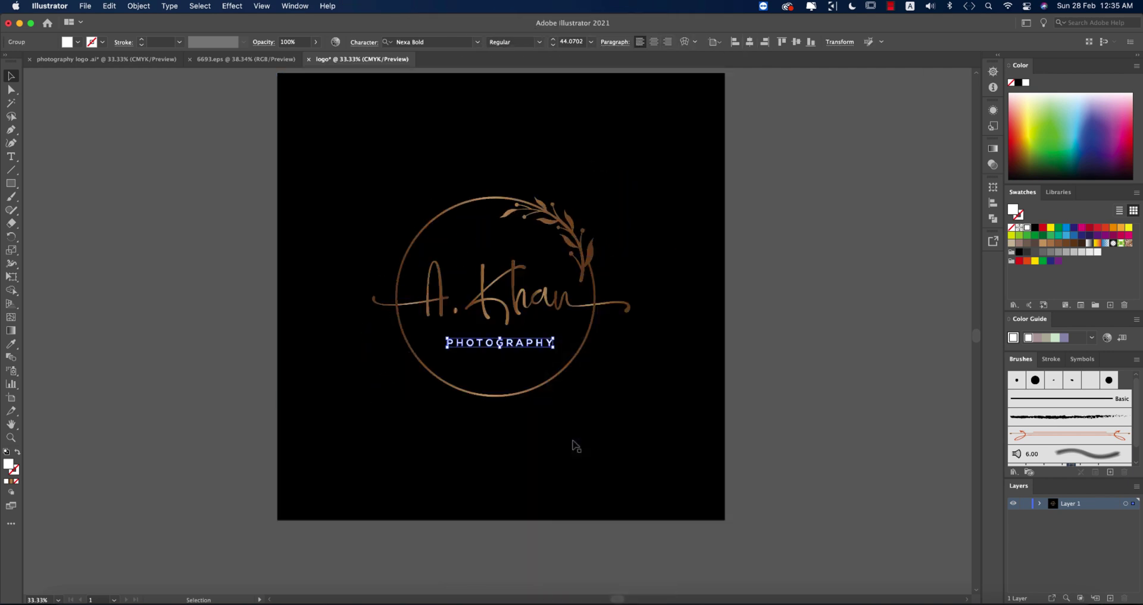
key(i)
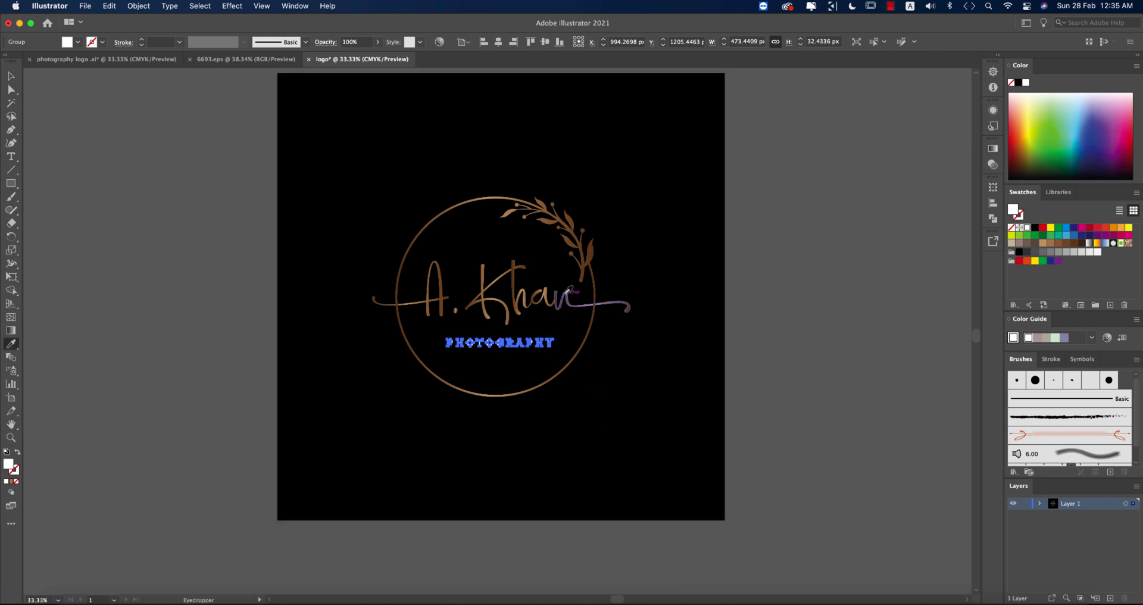
click(566, 296)
click(11, 75)
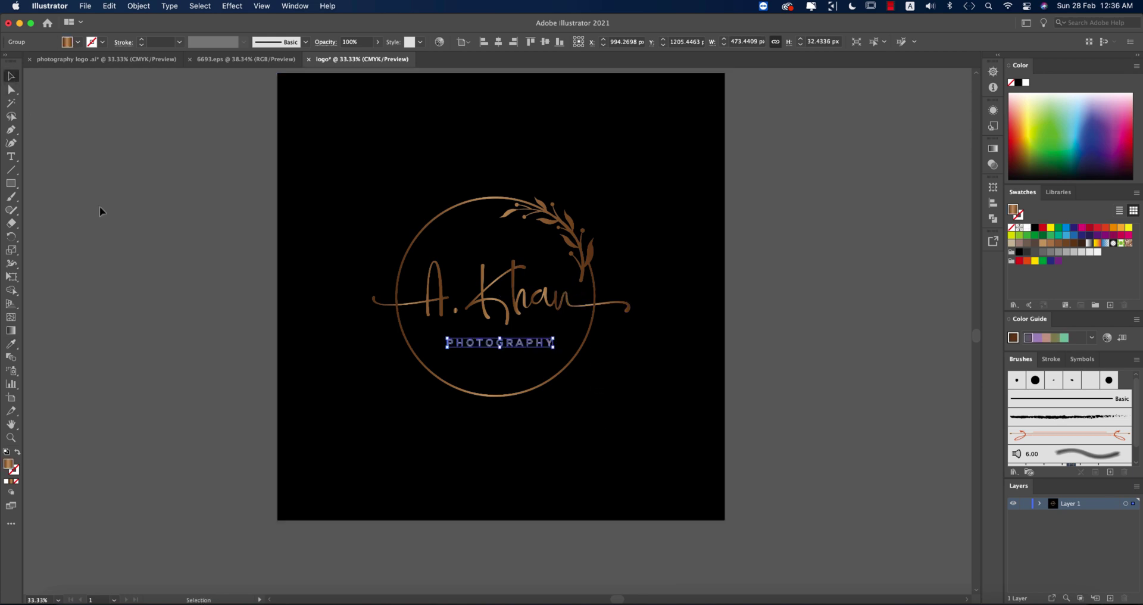
click(100, 211)
drag(209, 155, 810, 407)
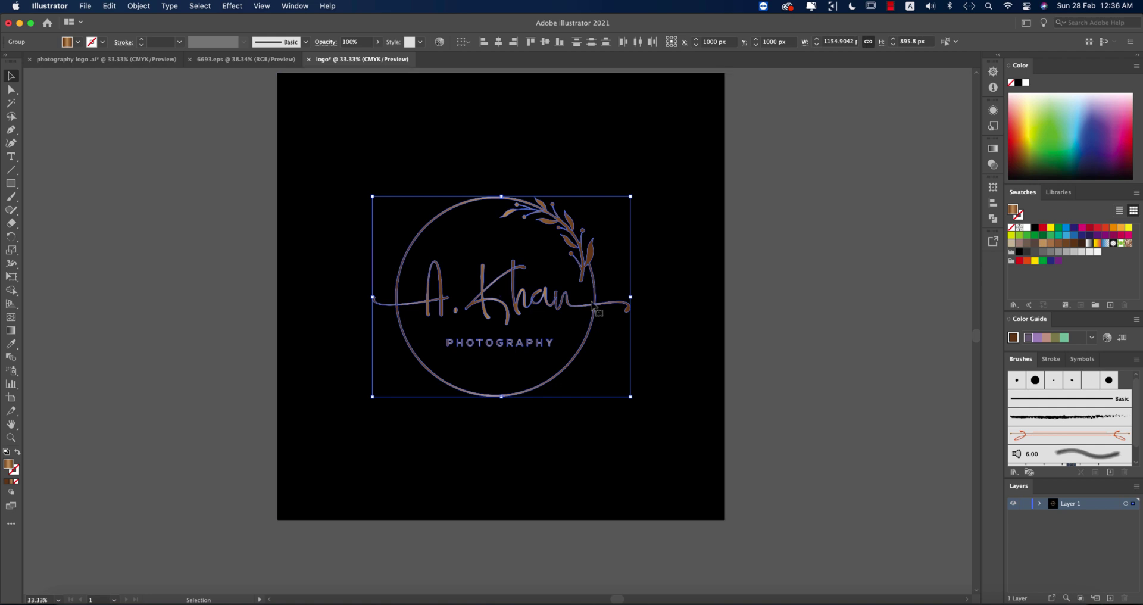
scroll(594, 306, up, 3)
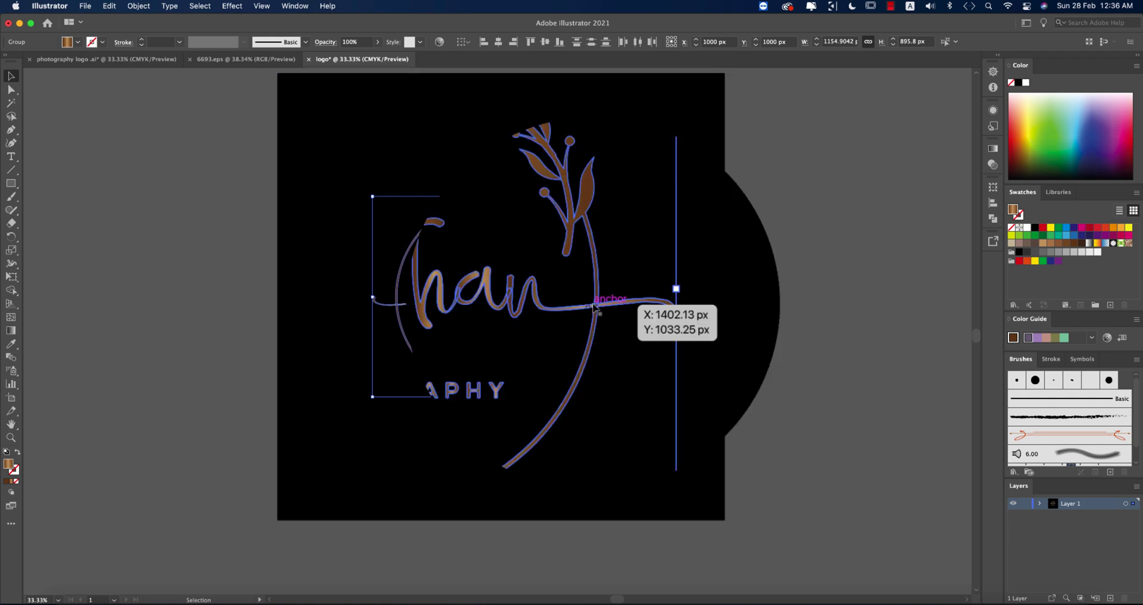
- Export the selected logo as a 300 ppi PNG into Apps And Work > 28-2-21
right_click(593, 306)
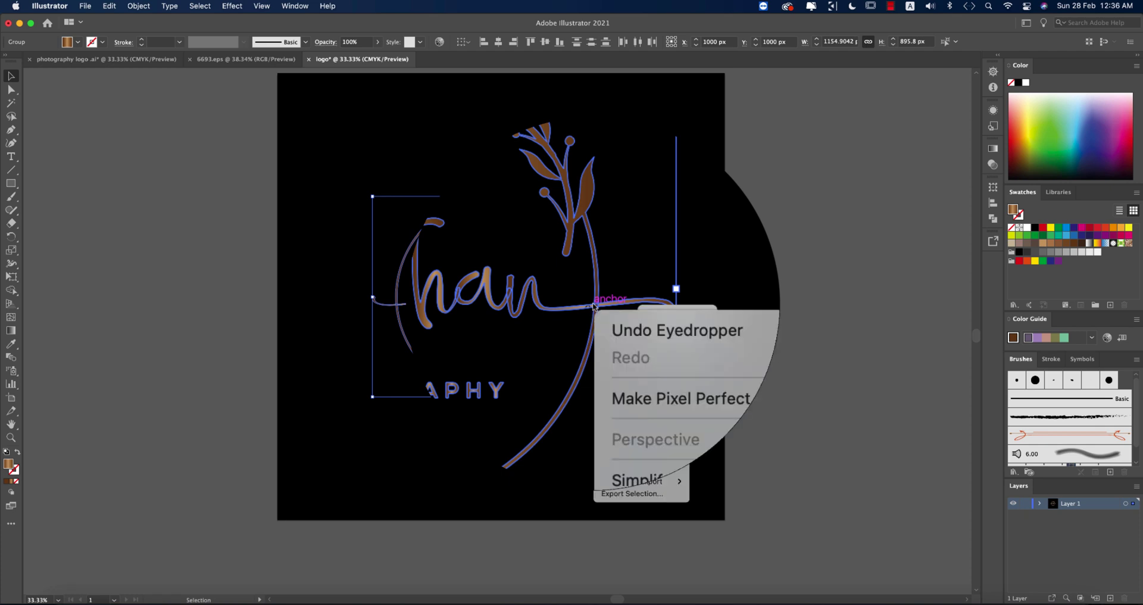
click(653, 498)
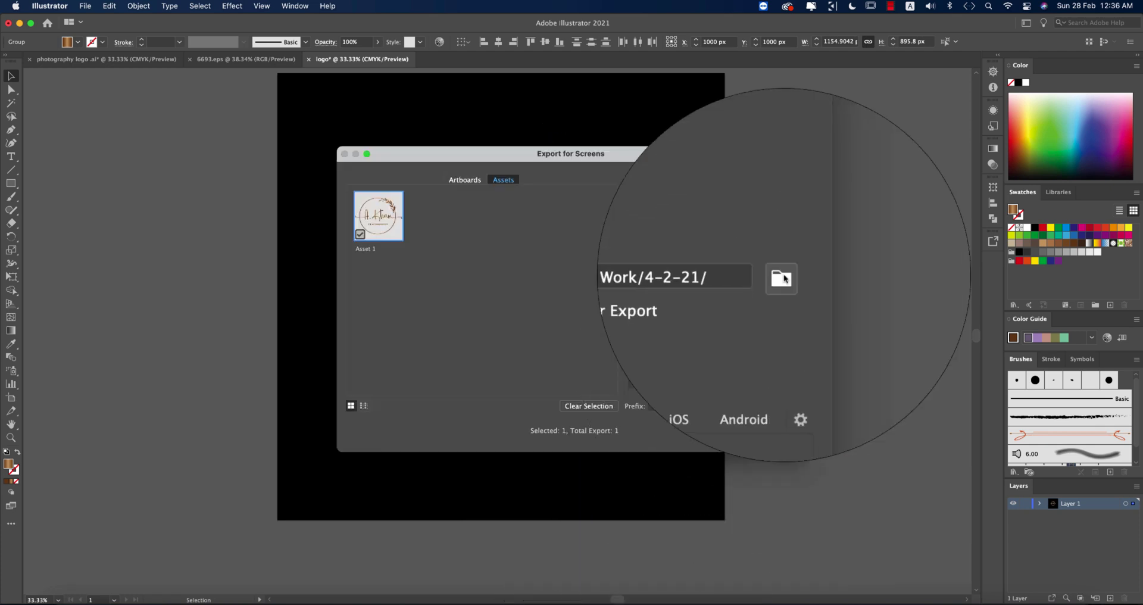
click(783, 282)
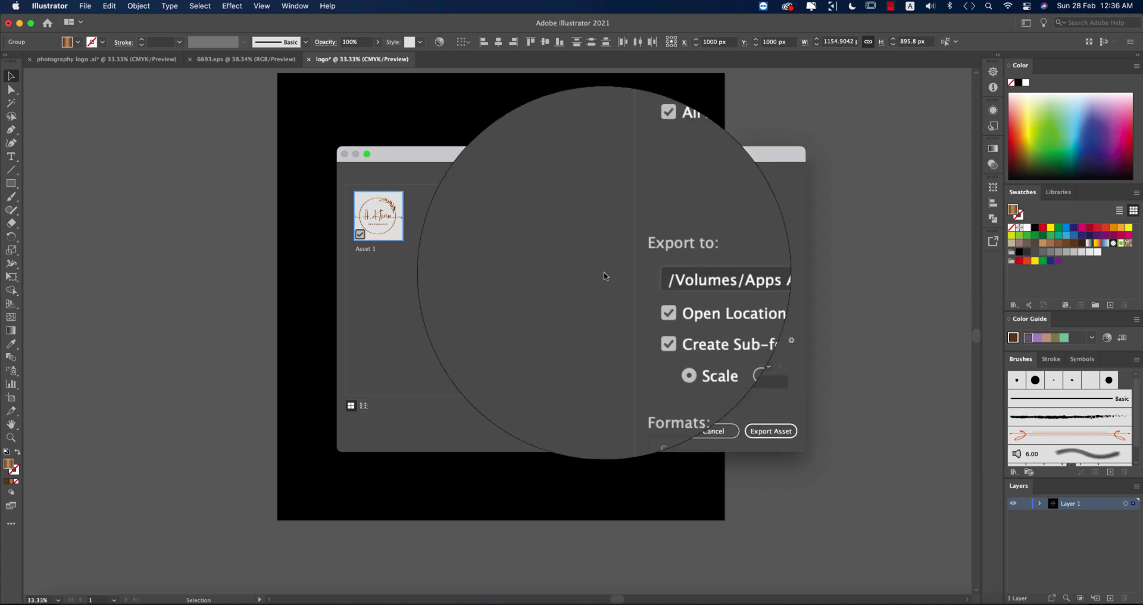
click(394, 352)
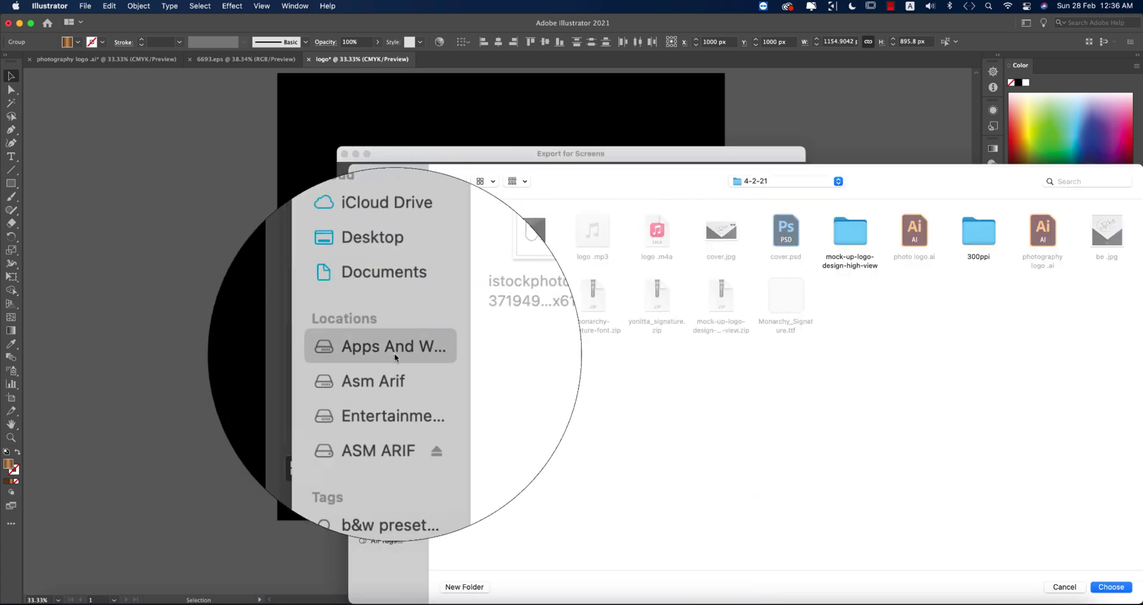
double_click(476, 241)
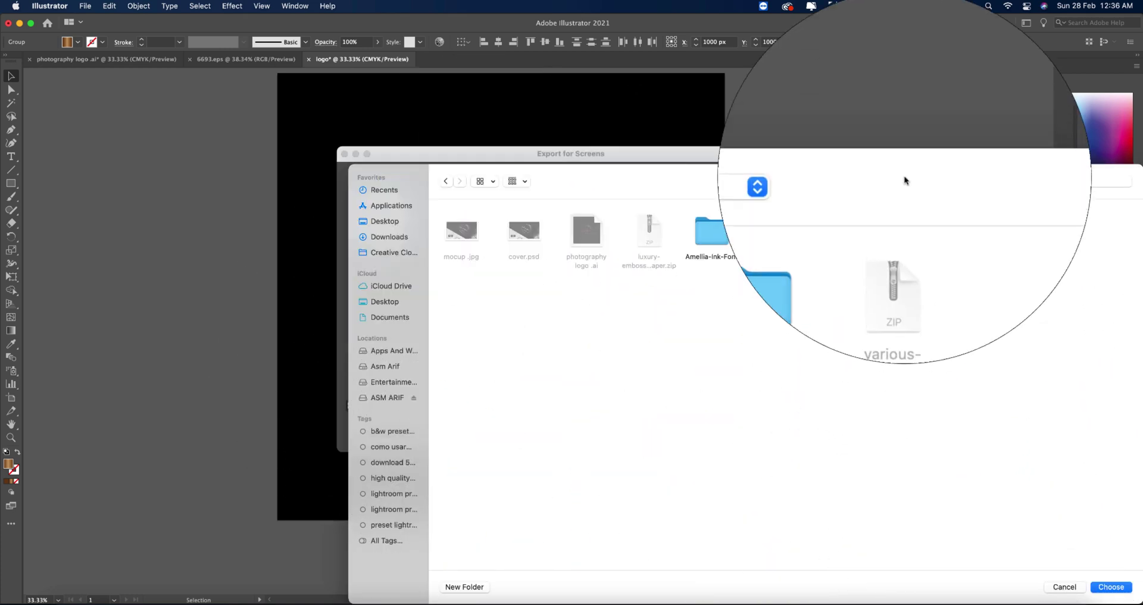
drag(903, 179, 741, 70)
click(953, 479)
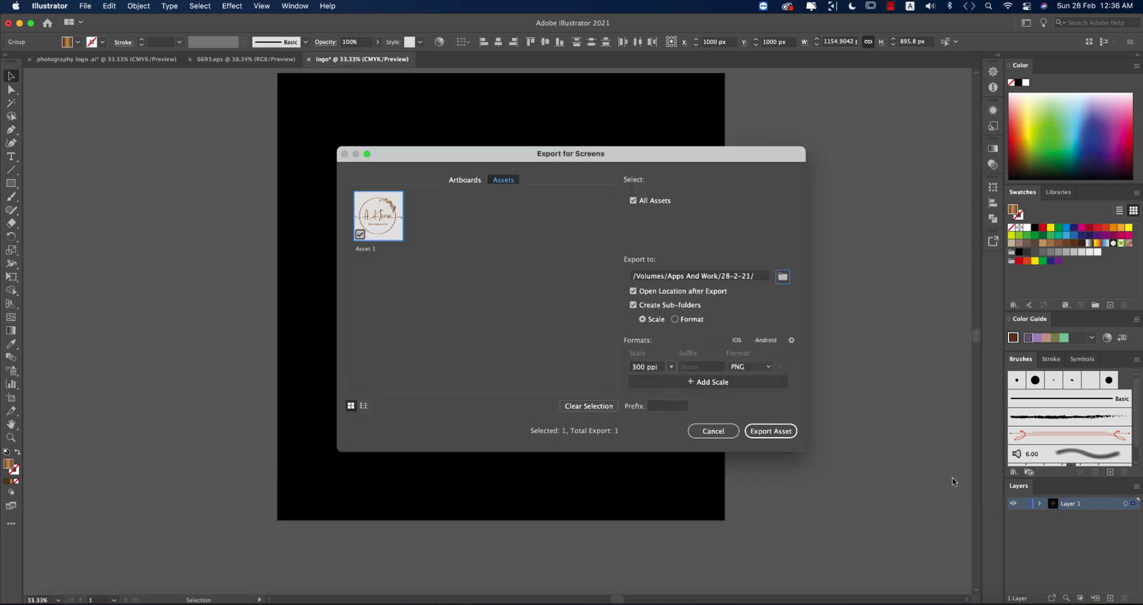
click(771, 430)
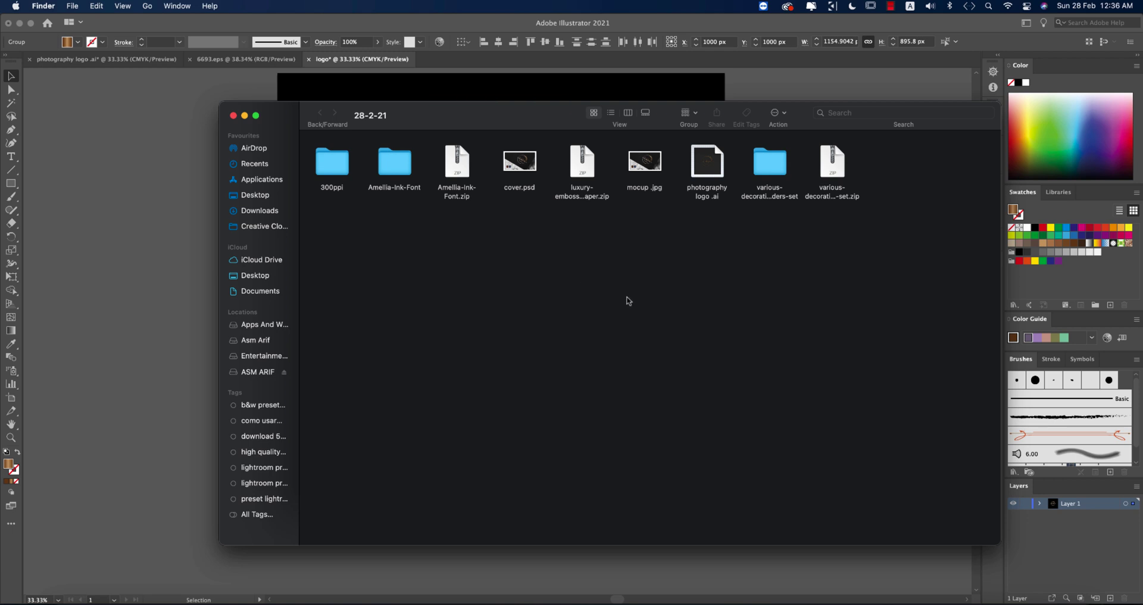
- Check Asset 1.png in the 300ppi folder, close Finder, and deselect the Illustrator logo
double_click(334, 185)
click(331, 162)
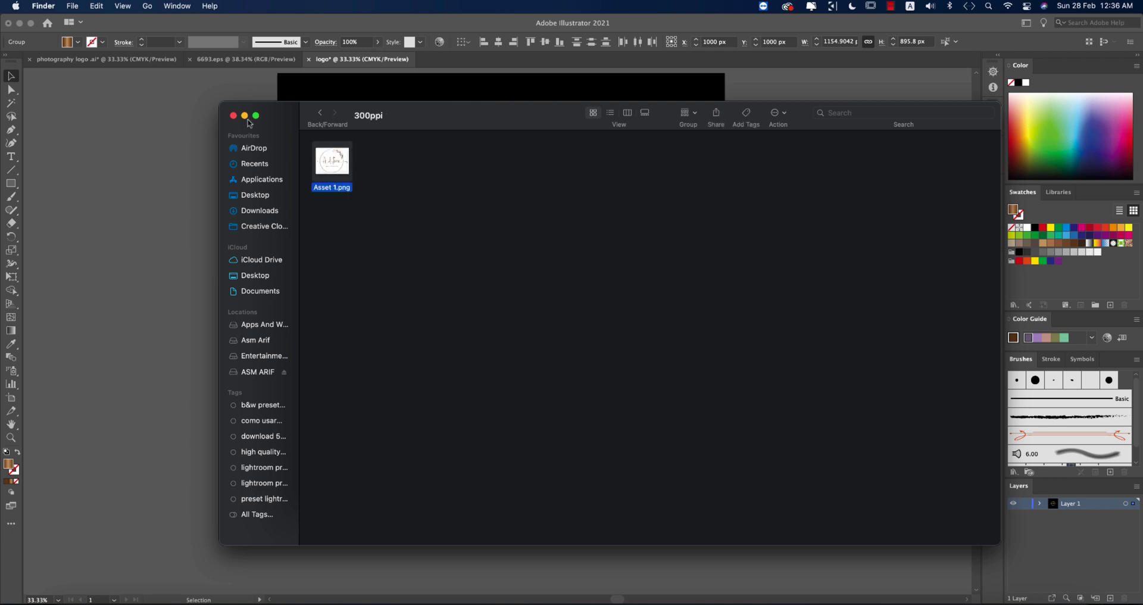
click(233, 116)
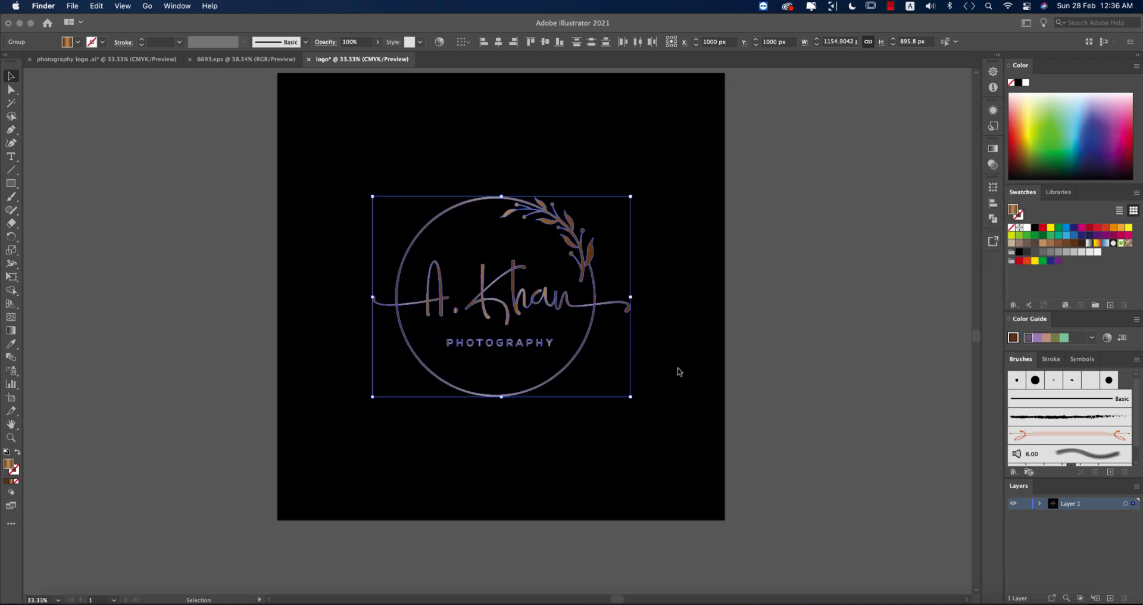
click(678, 372)
click(167, 416)
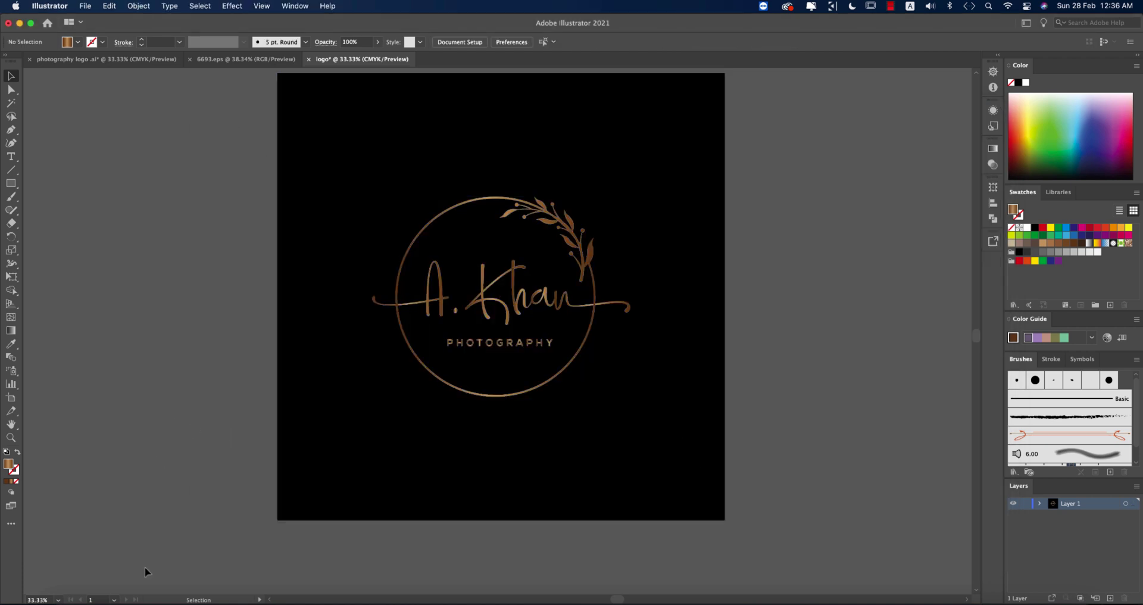
- Open the DSC00230 leaf photo in Photoshop and hide the old text watermark layer
click(239, 597)
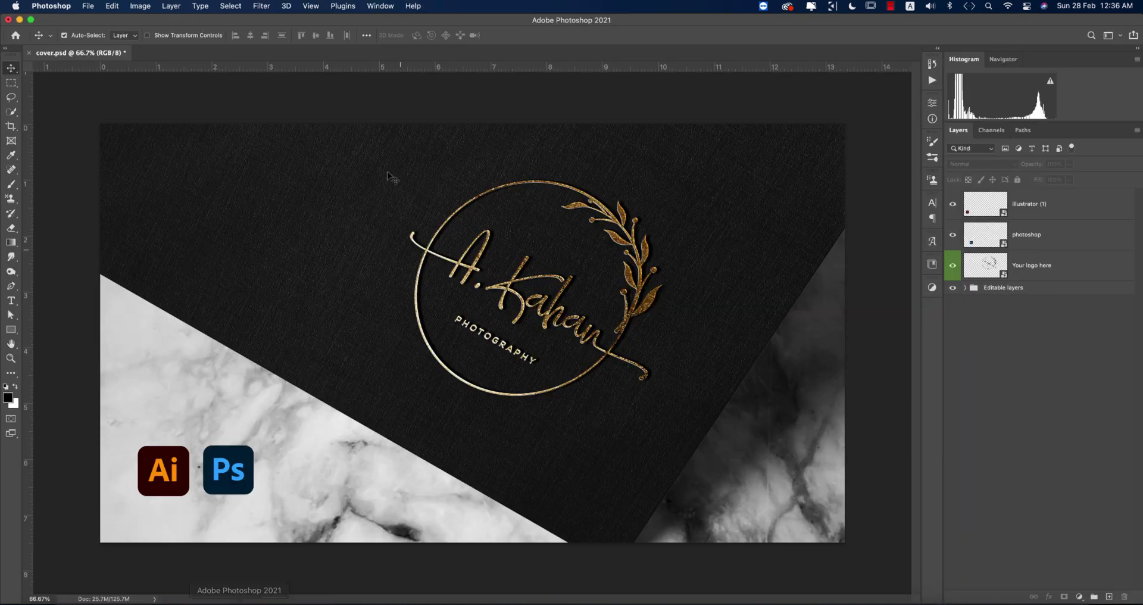
click(16, 35)
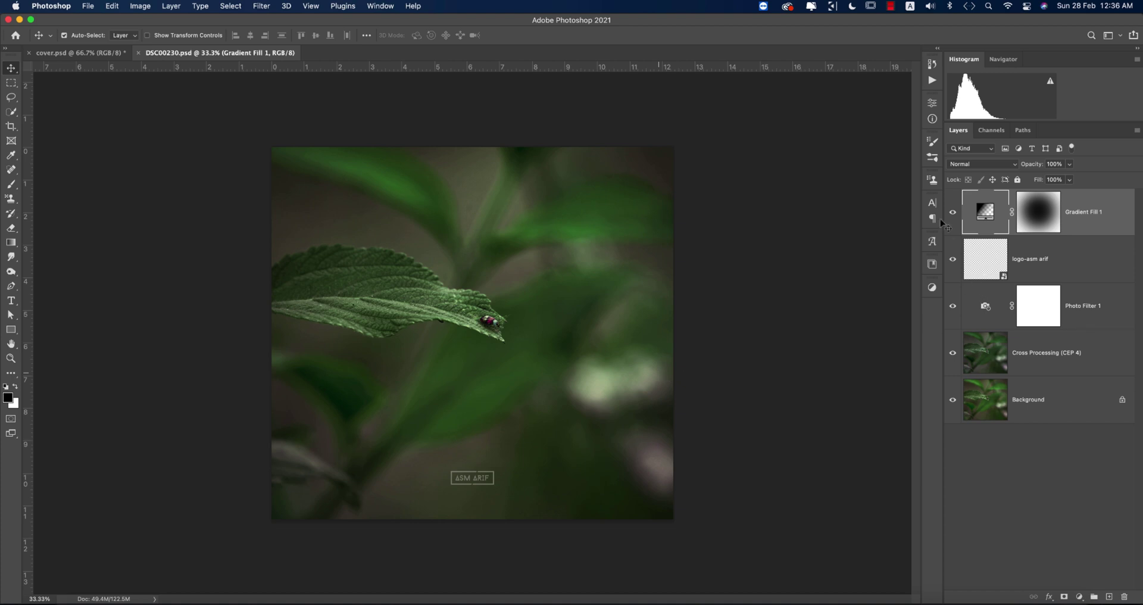
click(953, 259)
- Place Asset 1.png from the 300ppi folder as embedded and shrink it into the lower-right corner
click(87, 6)
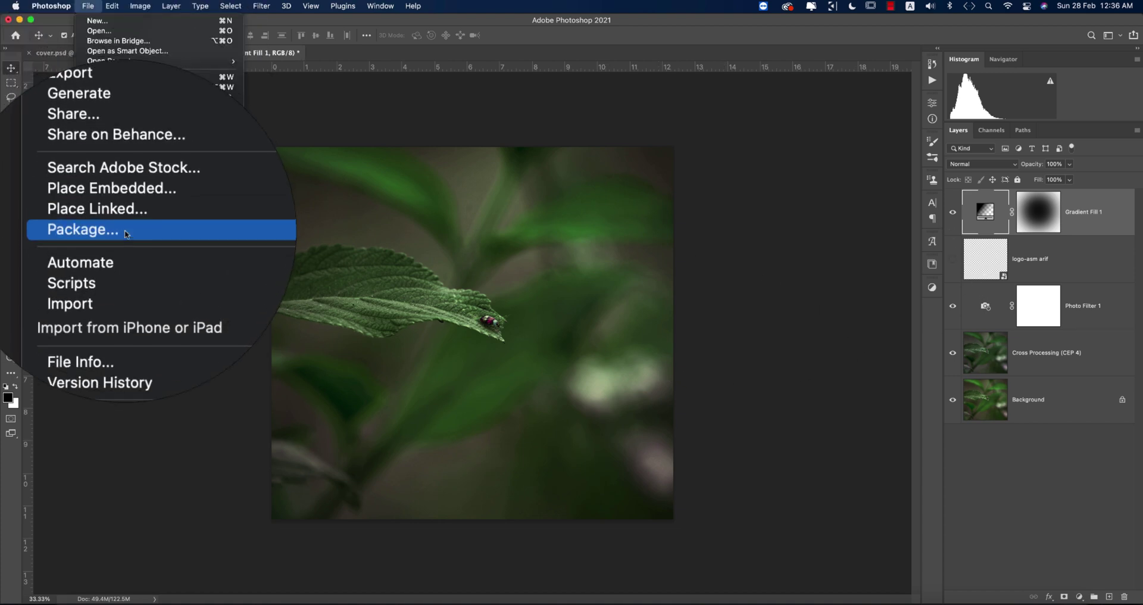
click(127, 214)
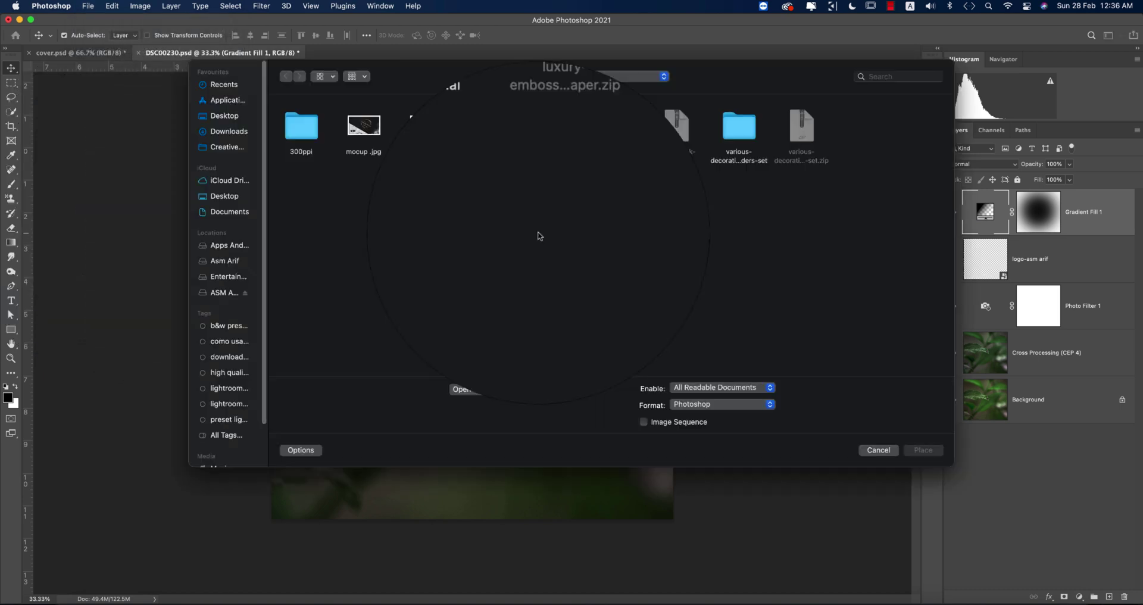
double_click(313, 137)
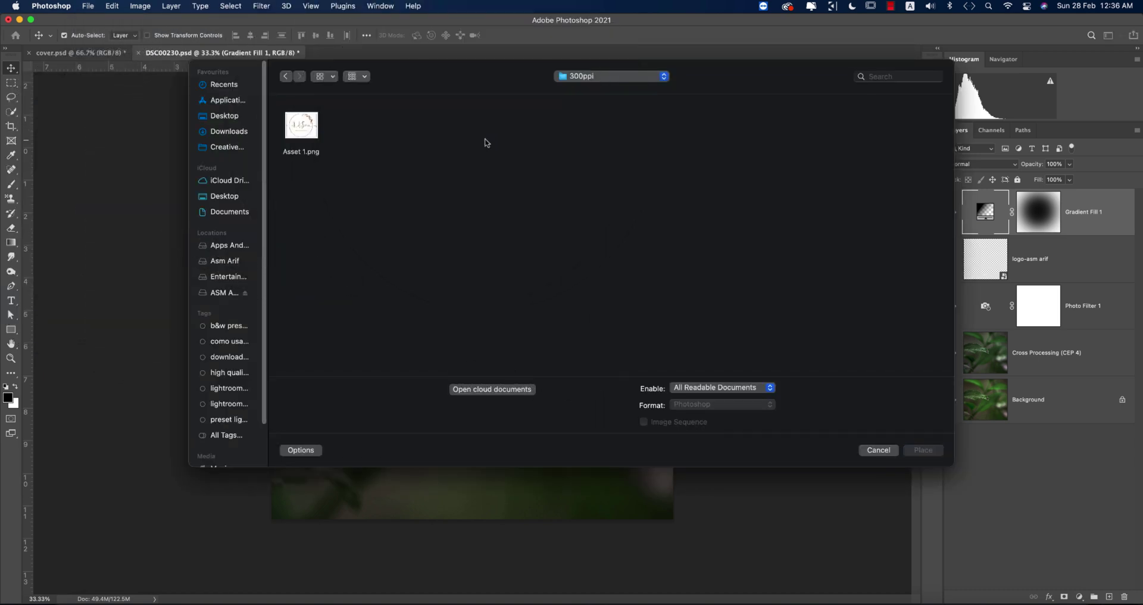
click(306, 129)
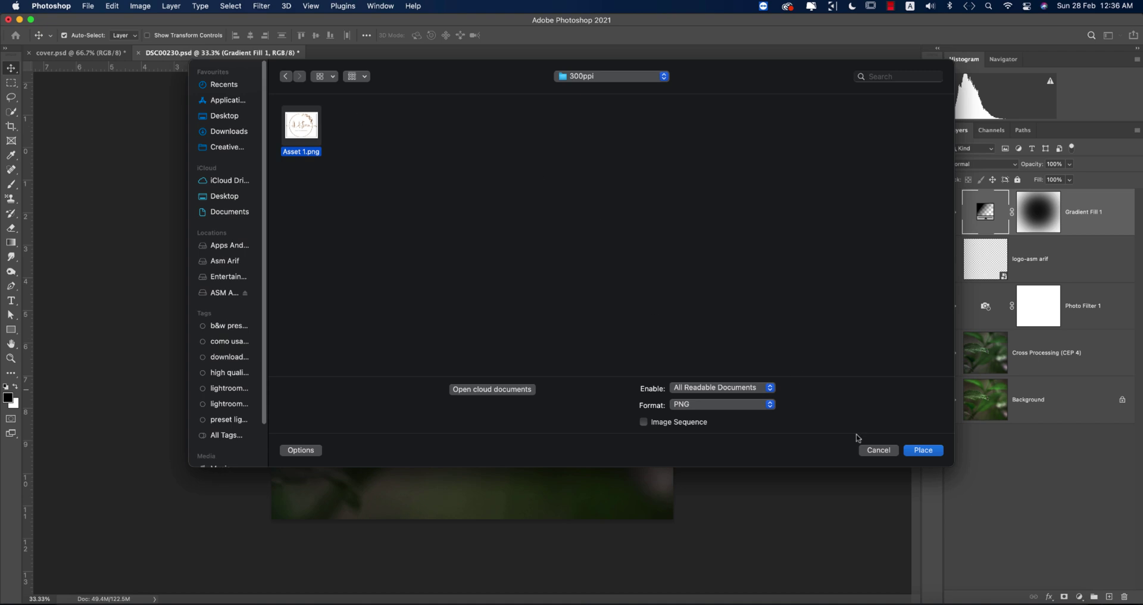
click(922, 450)
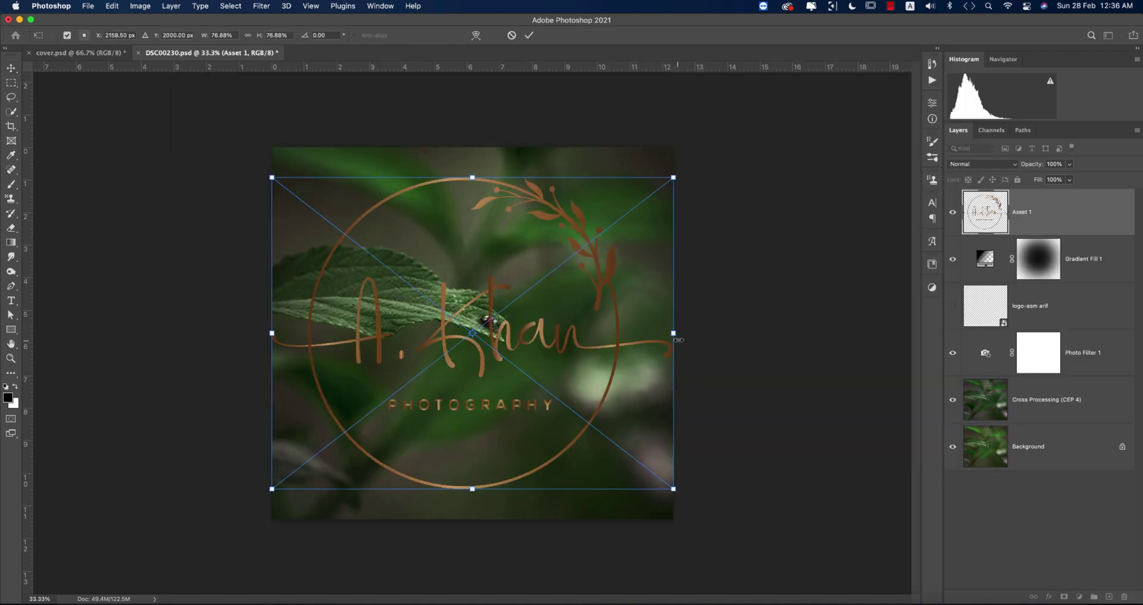
drag(671, 332, 669, 492)
- Commit the placed logo, give it a white Color Overlay, and move it to the bottom centre
key(Return)
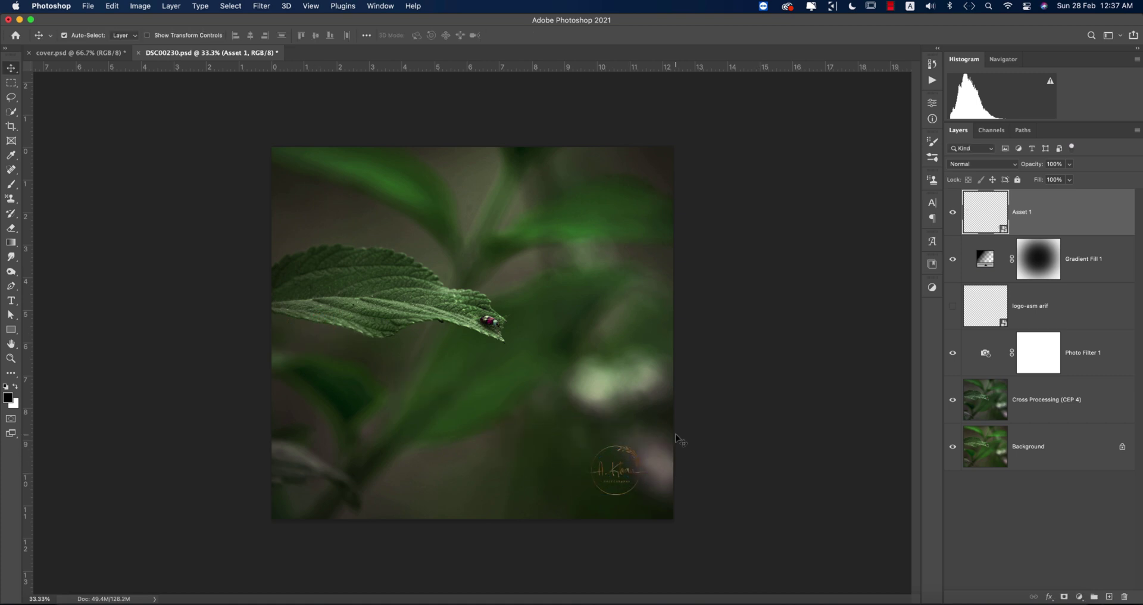
right_click(968, 310)
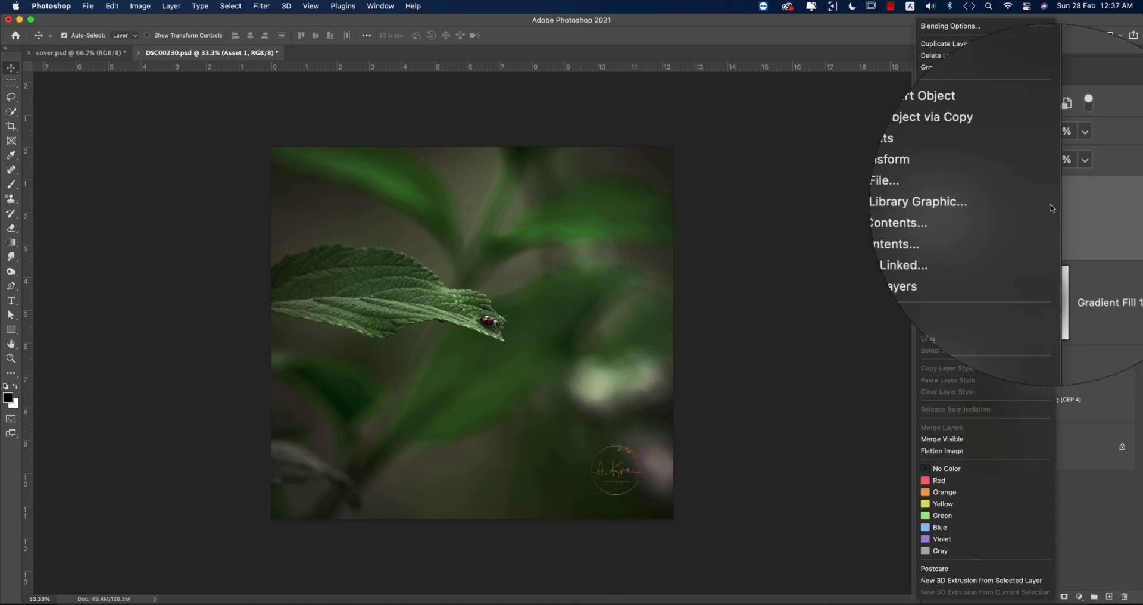
click(933, 27)
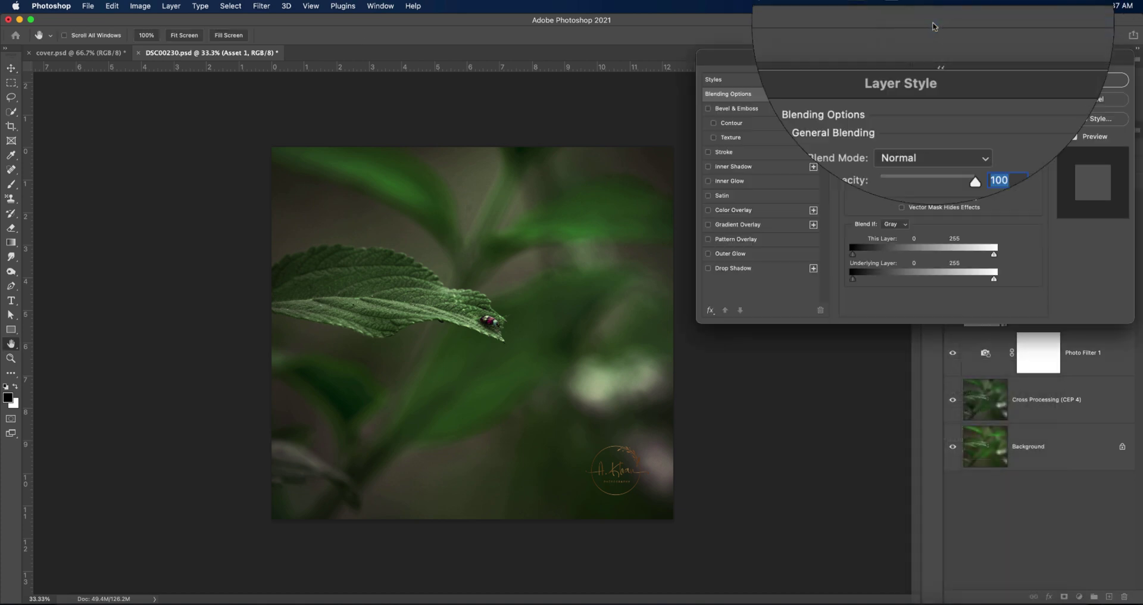
click(707, 211)
click(735, 209)
click(972, 98)
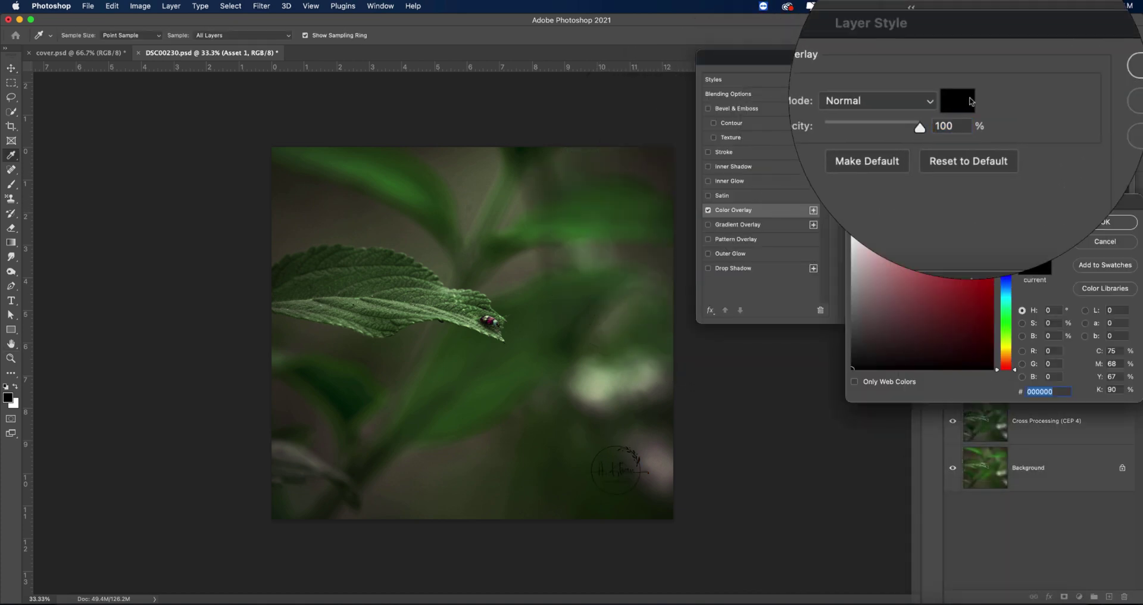
drag(873, 244, 834, 215)
click(1105, 222)
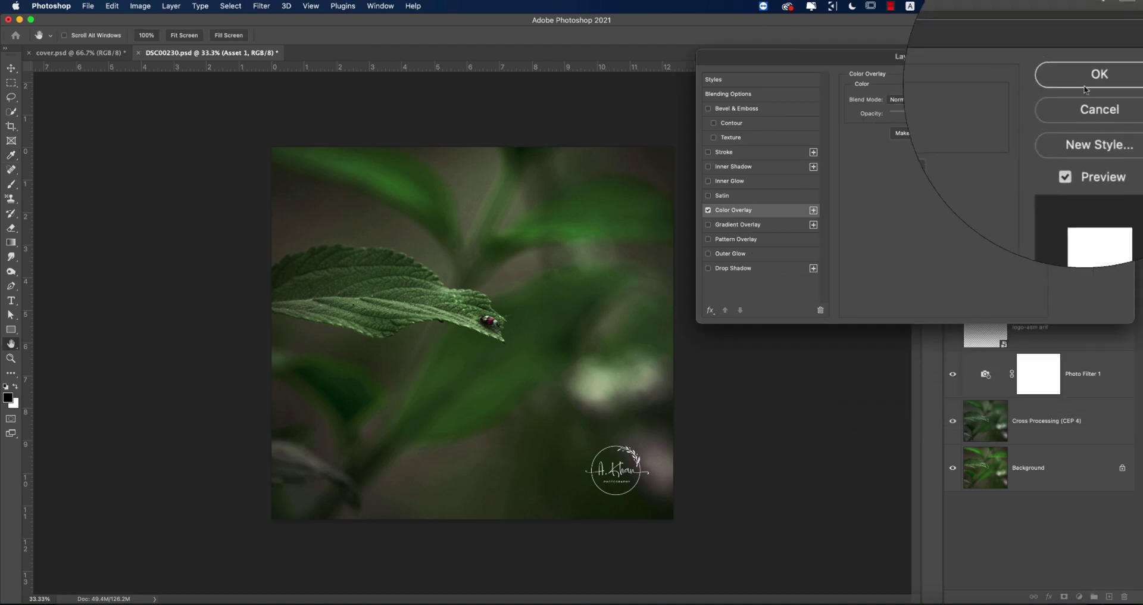
click(1095, 76)
drag(624, 478, 479, 477)
click(764, 470)
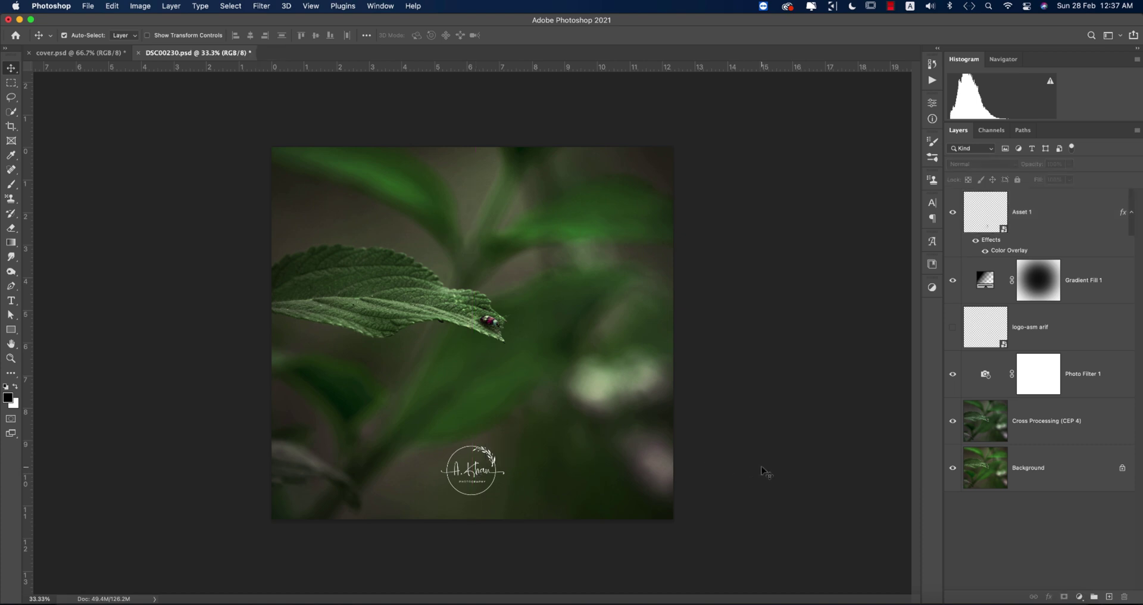
- Close DSC00230 and cover.psd, choosing Don't Save for both
click(139, 53)
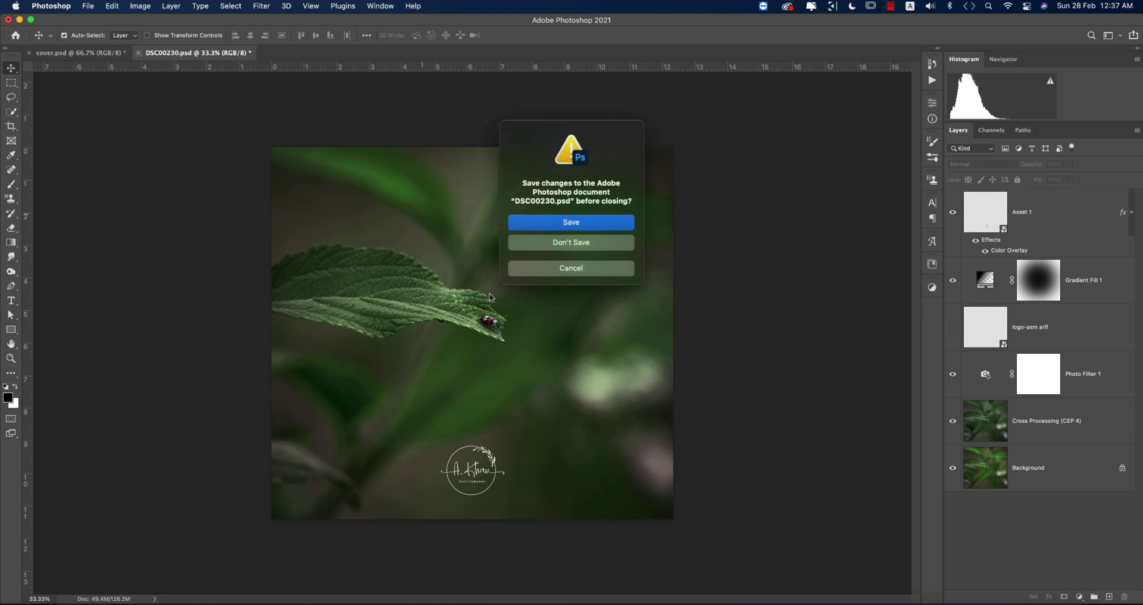
click(556, 245)
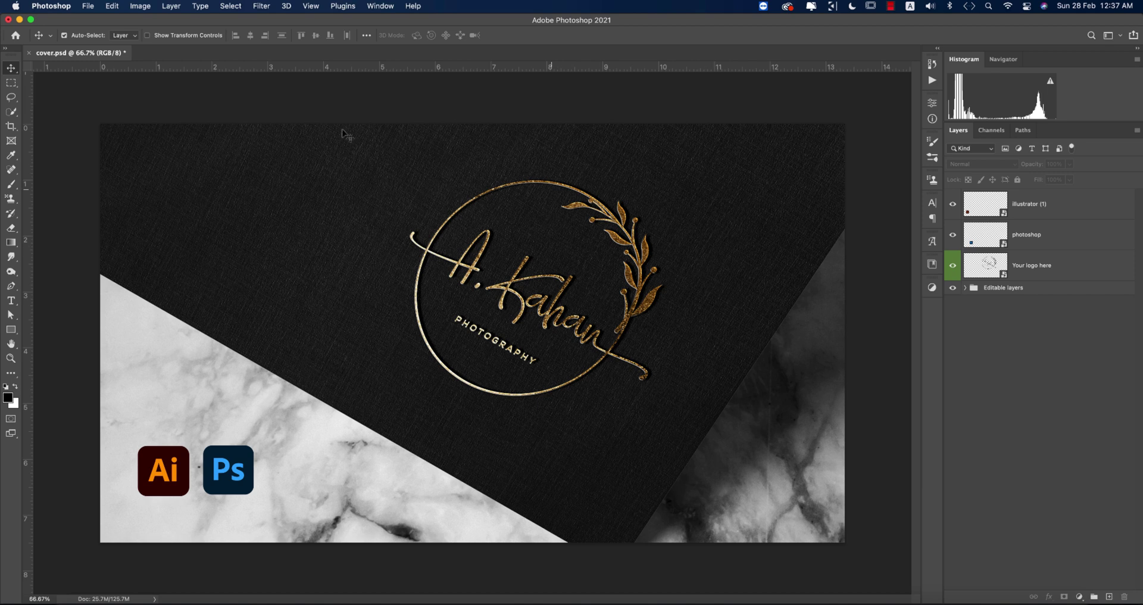
click(29, 53)
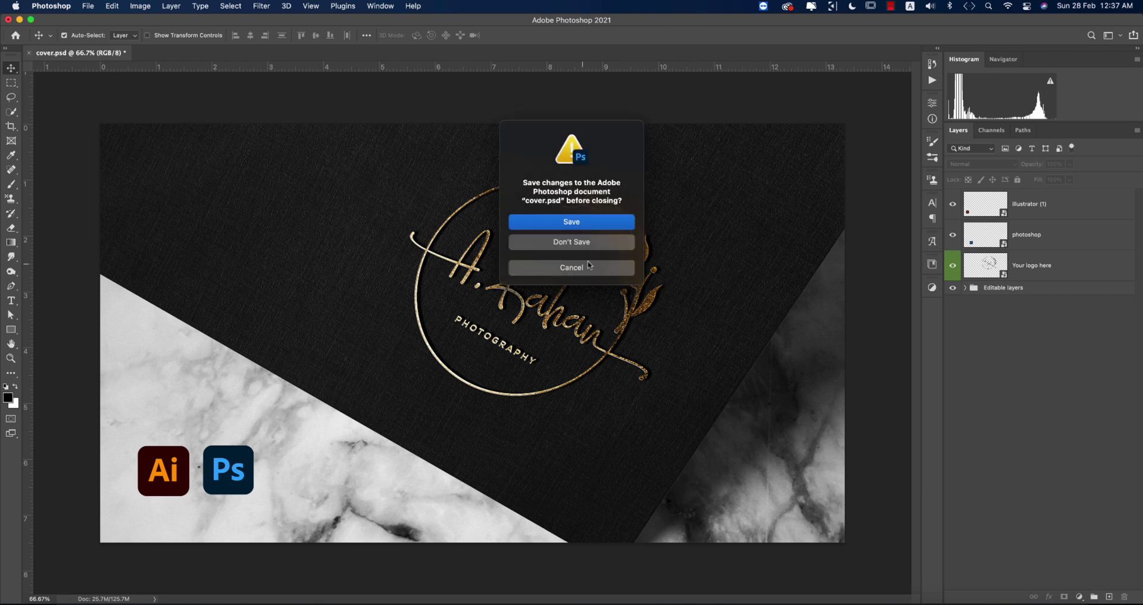
click(572, 241)
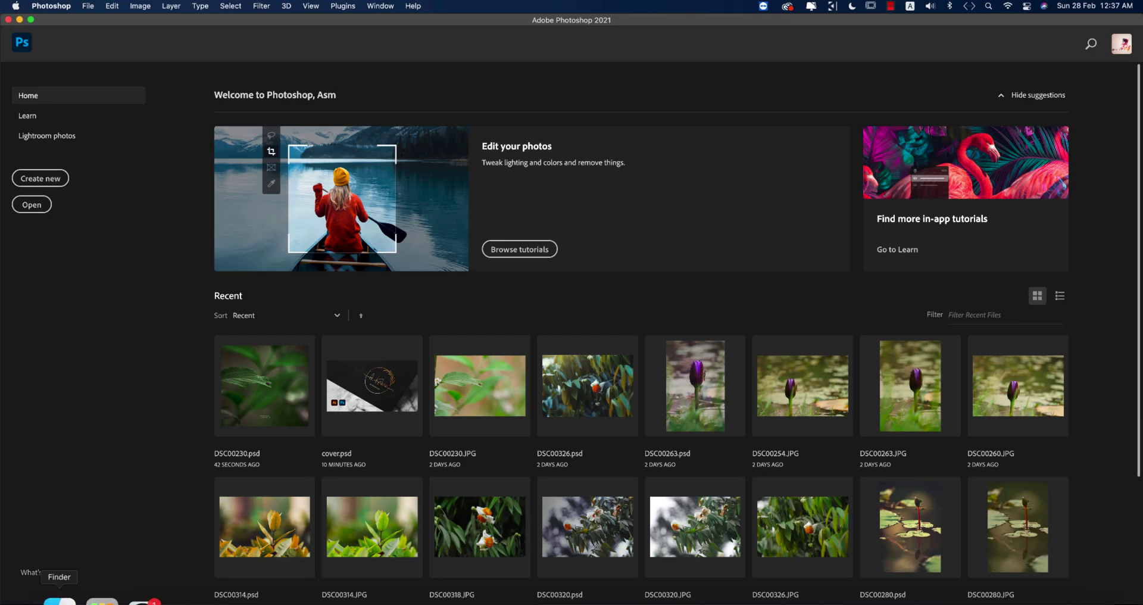
- Unzip the luxury embossed mockup in 28-2-21, open 776.psd, and edit its Your logo here smart object
click(63, 600)
double_click(327, 265)
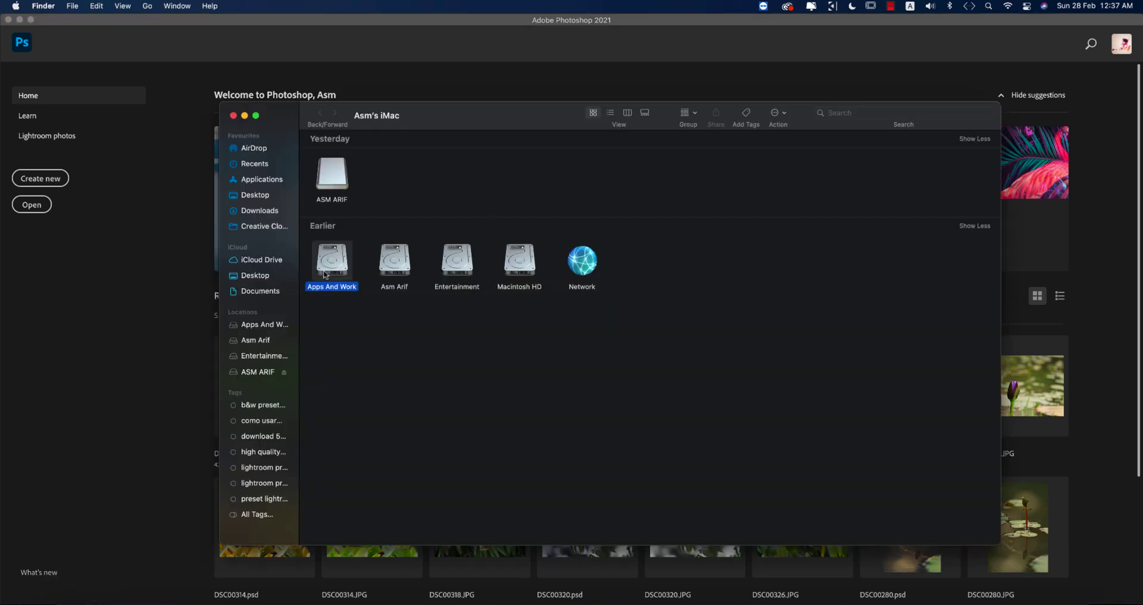
double_click(343, 188)
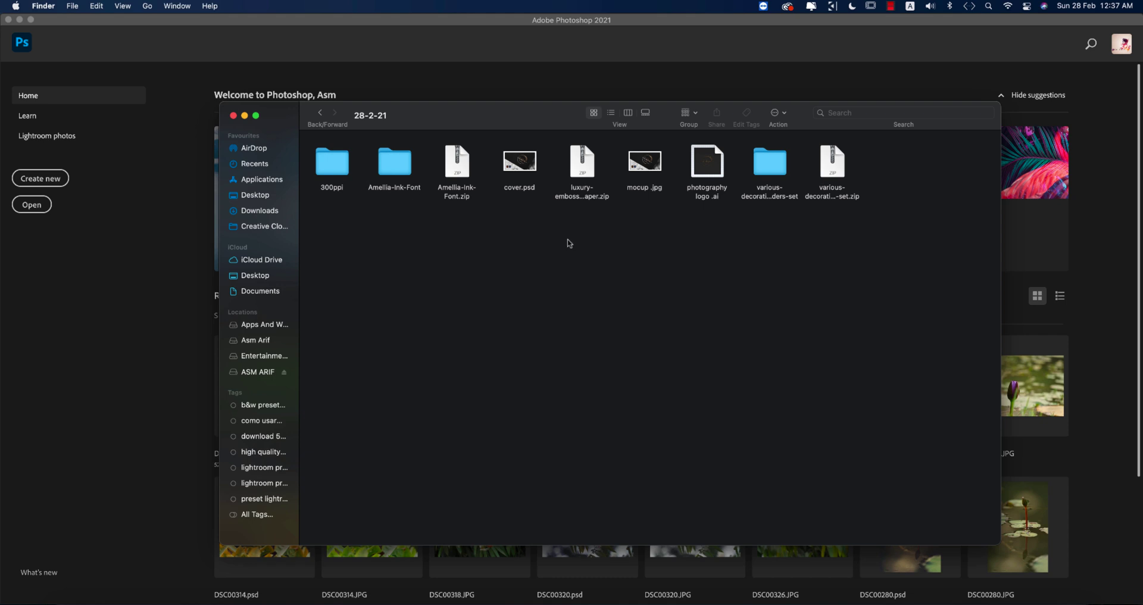
click(581, 166)
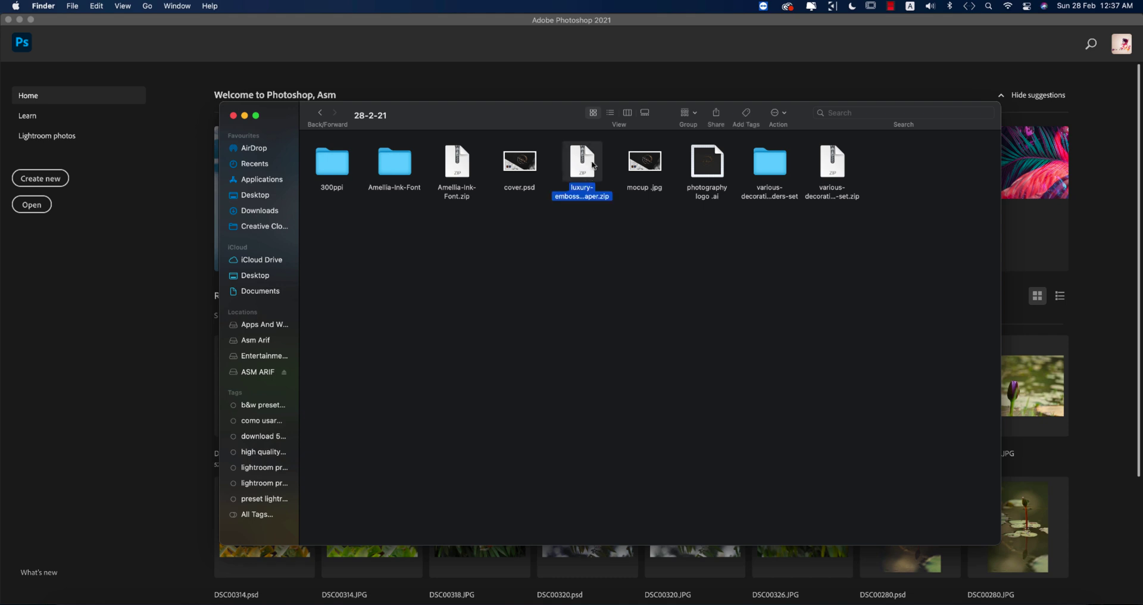
double_click(593, 166)
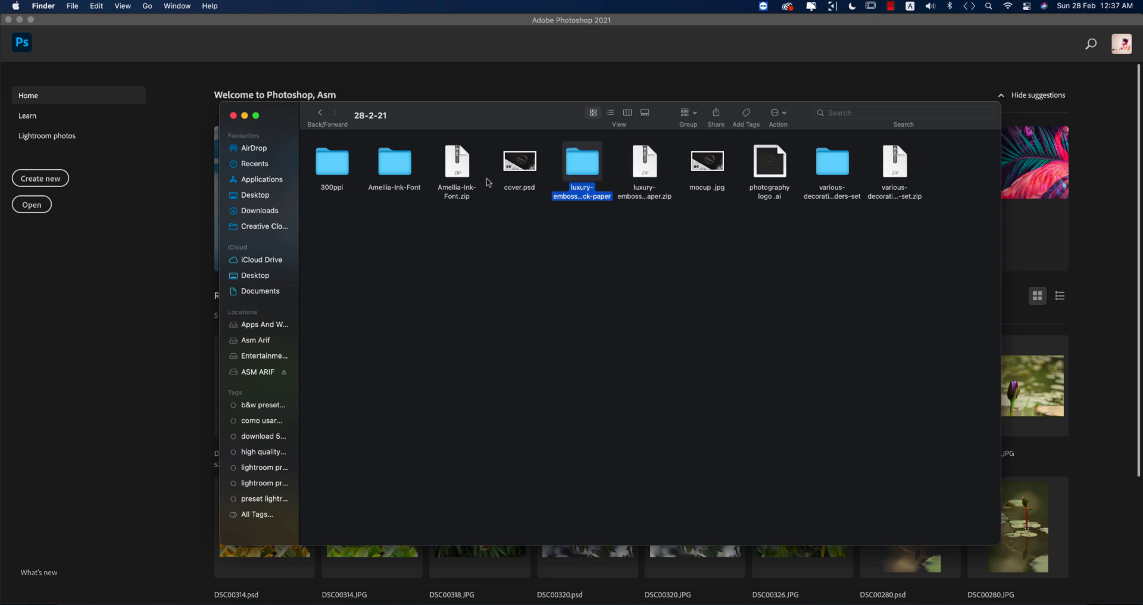
double_click(593, 172)
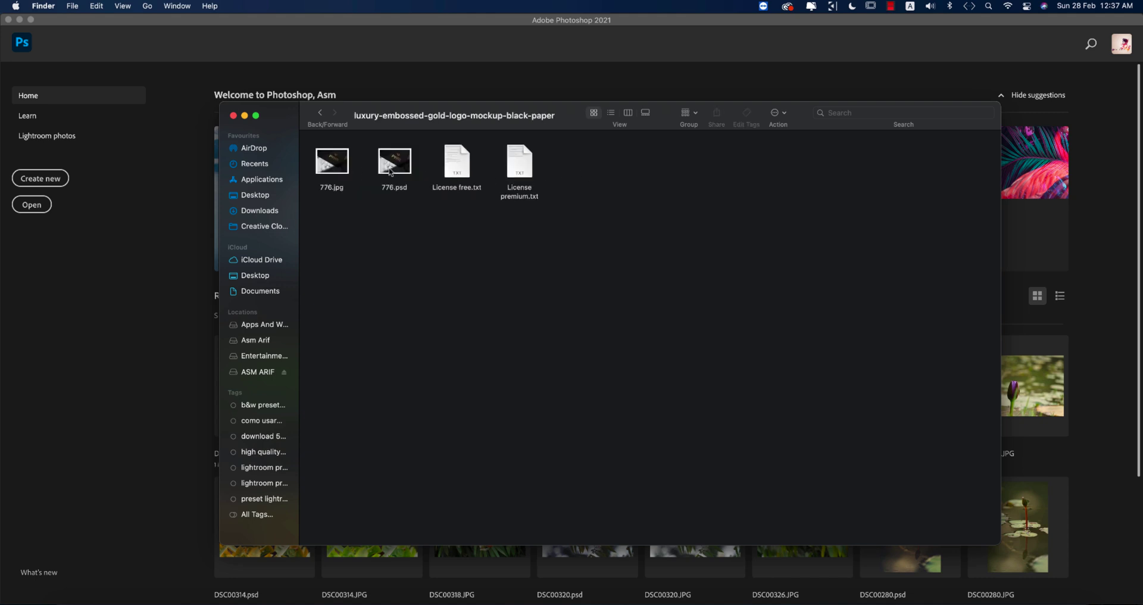
double_click(391, 169)
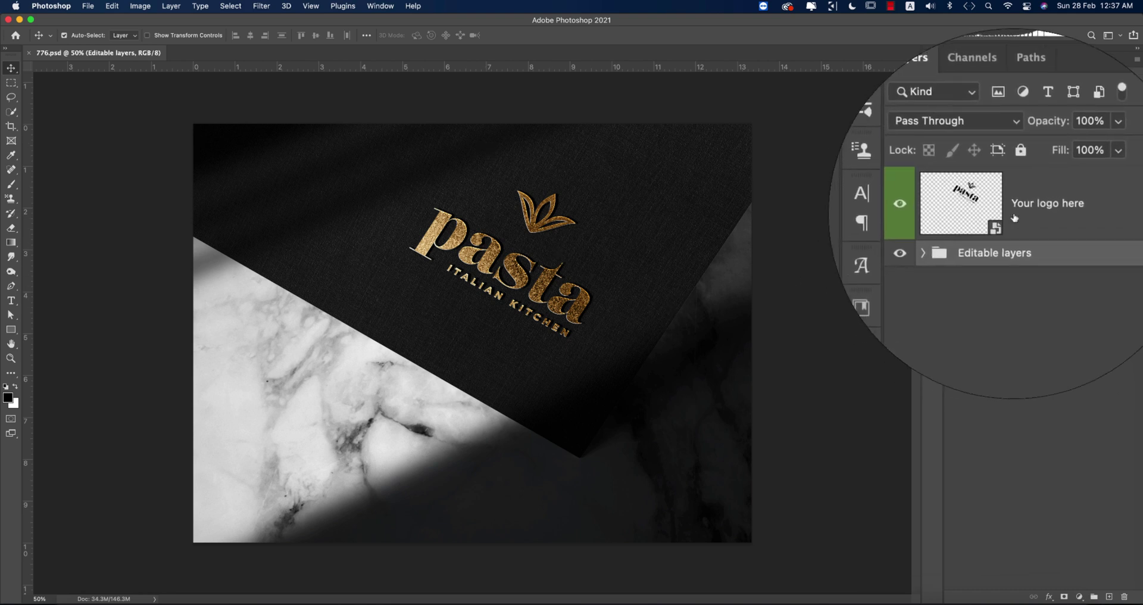
double_click(986, 210)
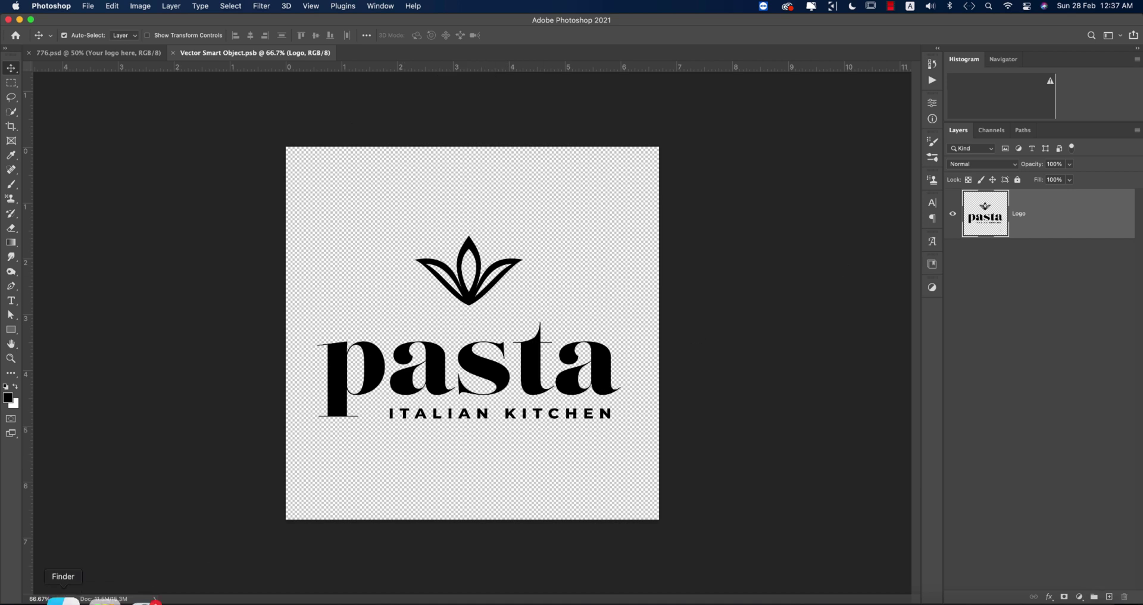
- Copy every path of the A. Khan logo group in Illustrator, then switch back to Photoshop
click(217, 595)
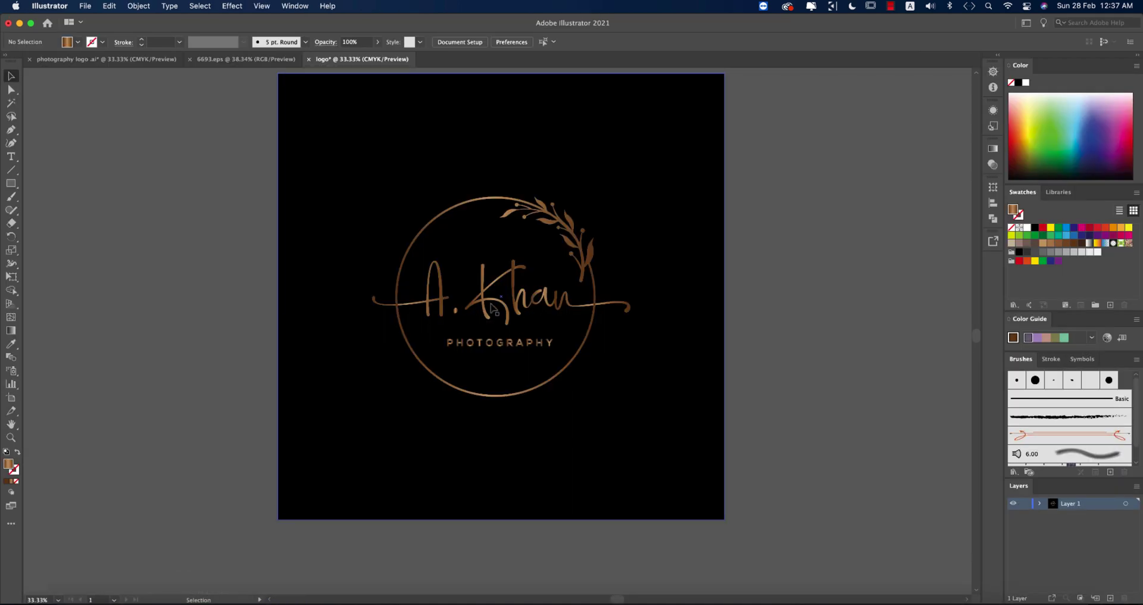
click(492, 308)
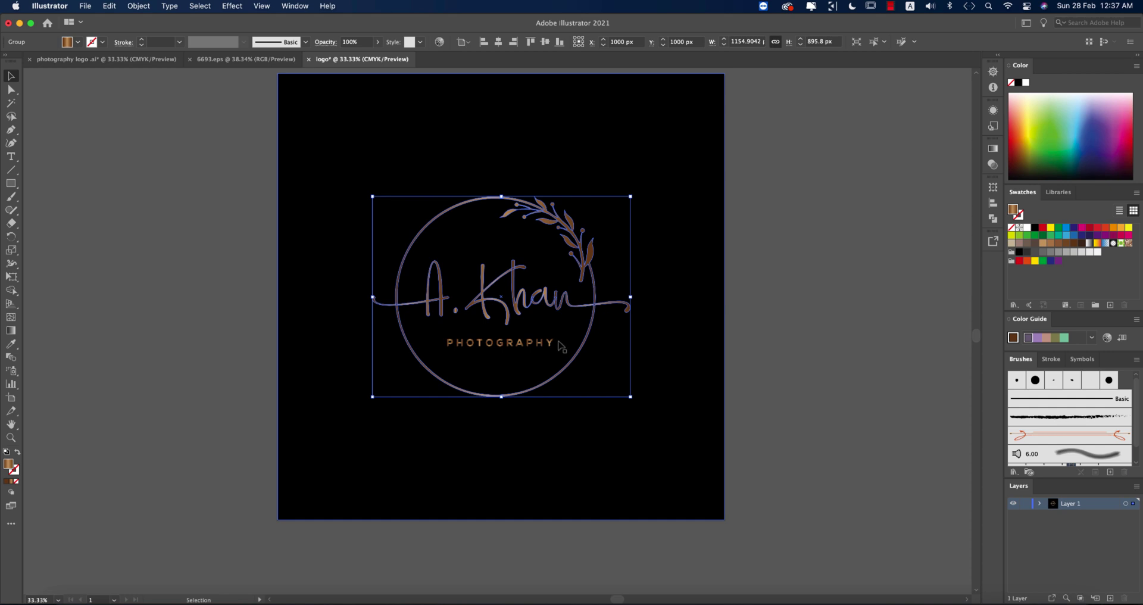
key(a)
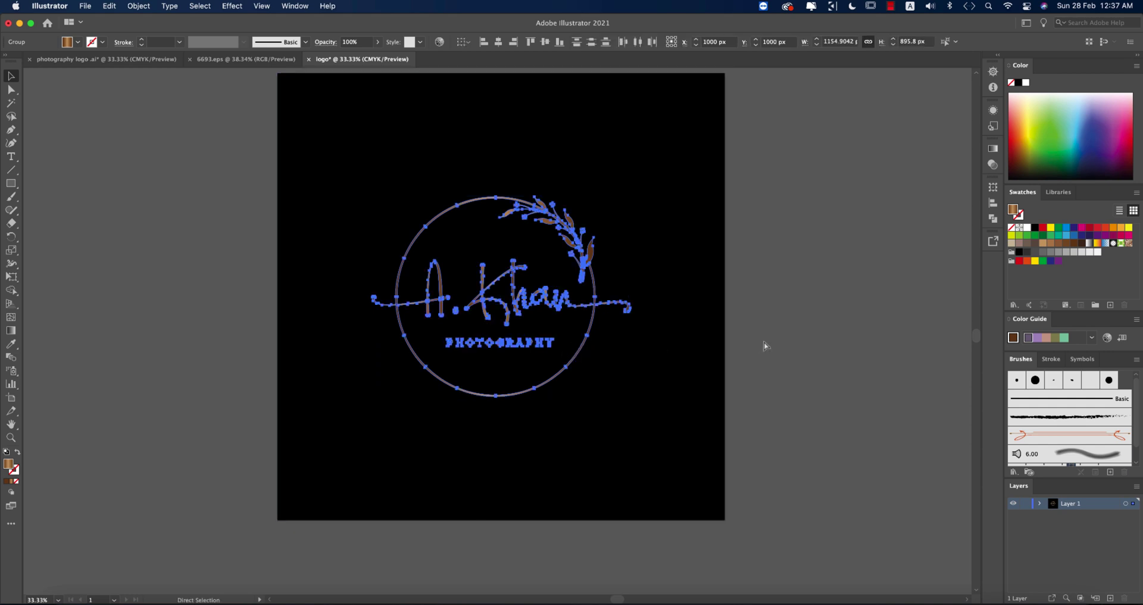
key(super+c)
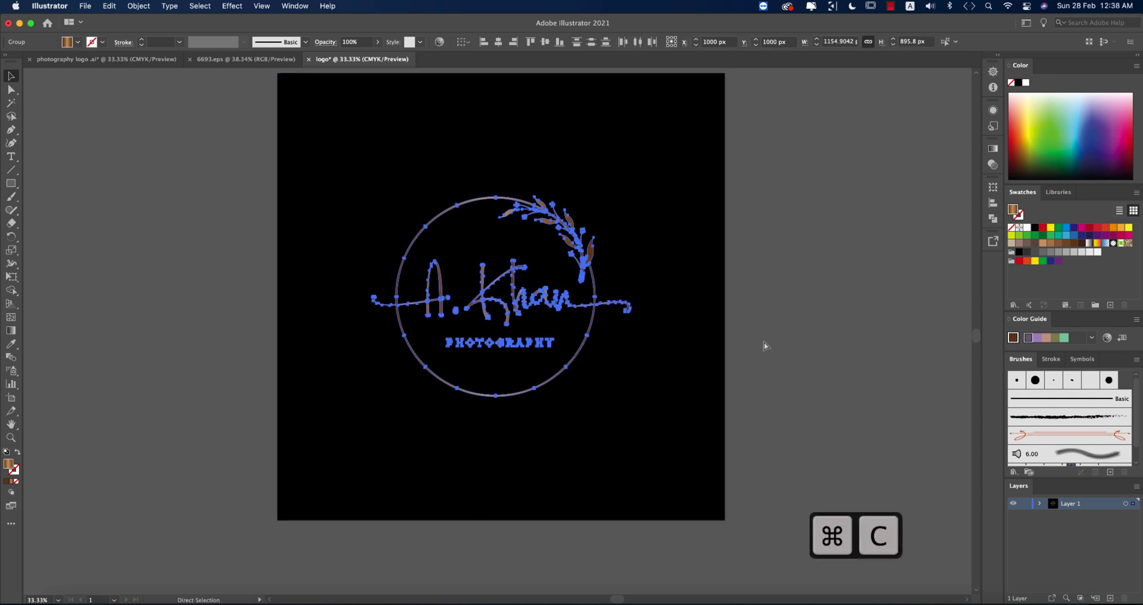
key(v)
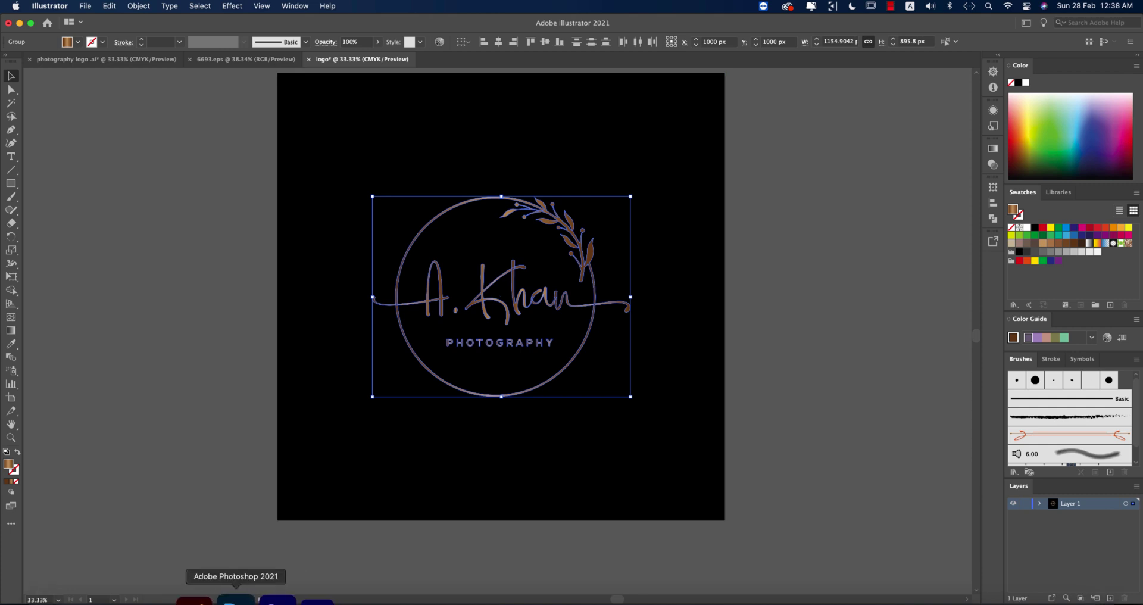
click(256, 594)
- Hide the pasta Logo layer and paste the A. Khan logo in as pixels
click(956, 216)
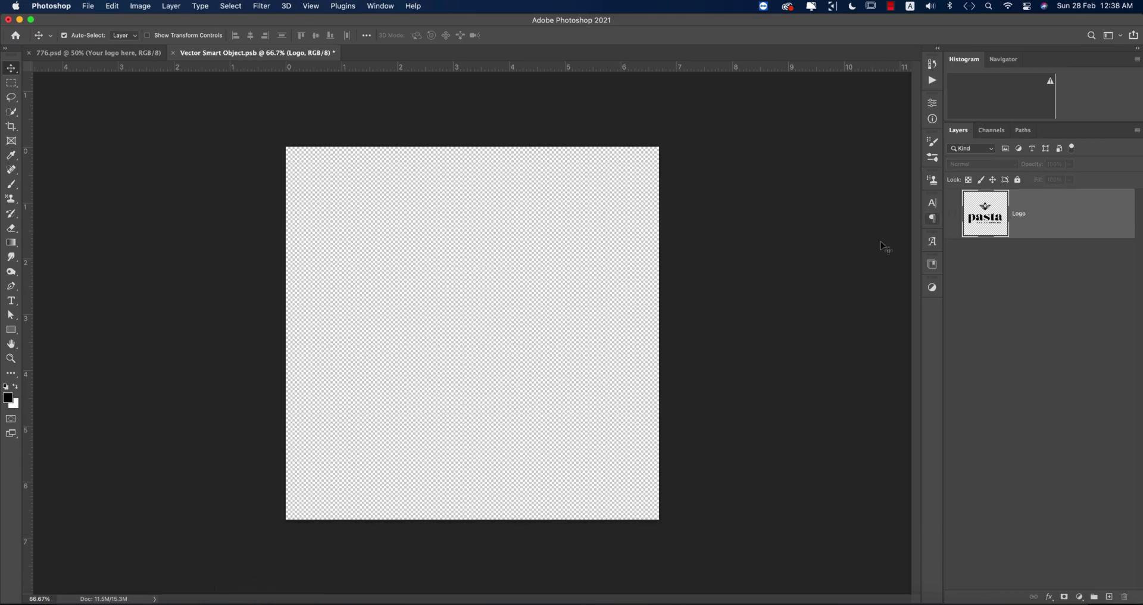
key(super+v)
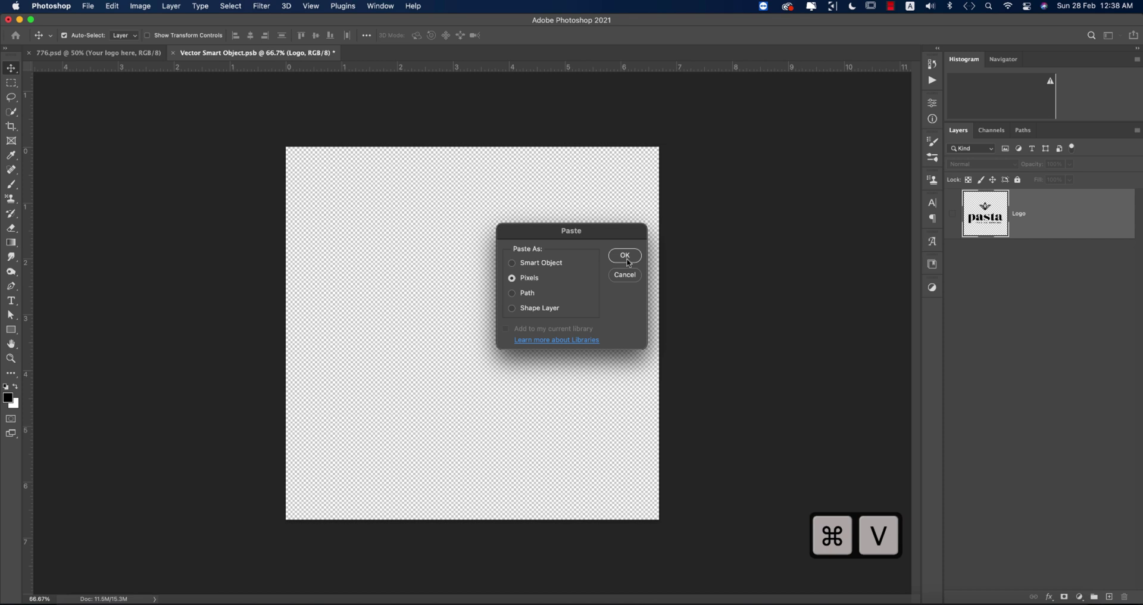
click(628, 263)
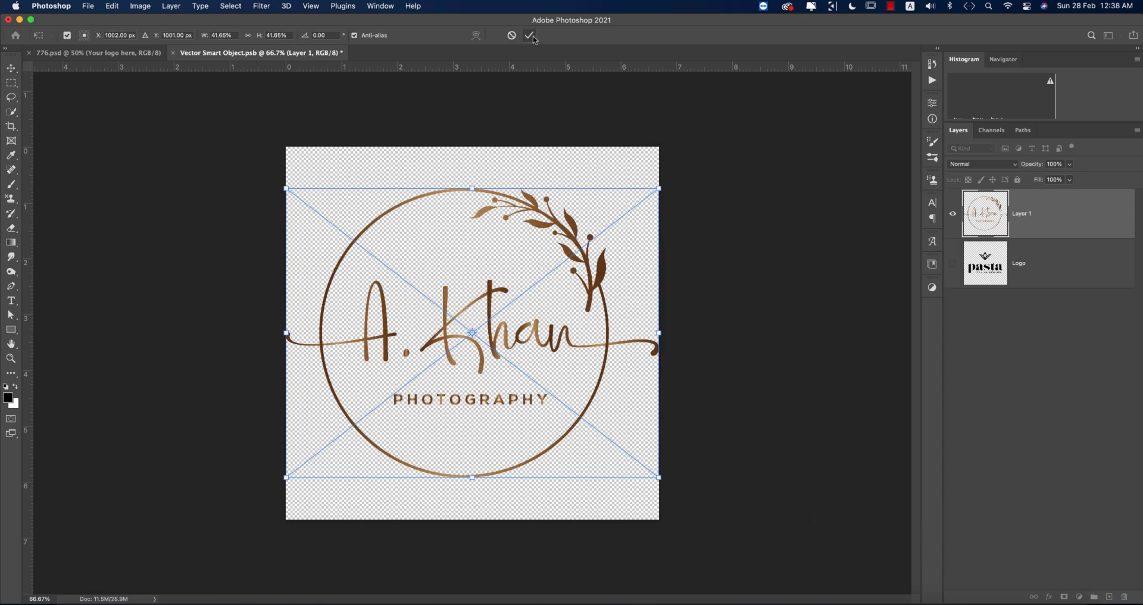
click(528, 35)
- Scale the pasted A. Khan logo down to about 97% and save the smart object
key(super+t)
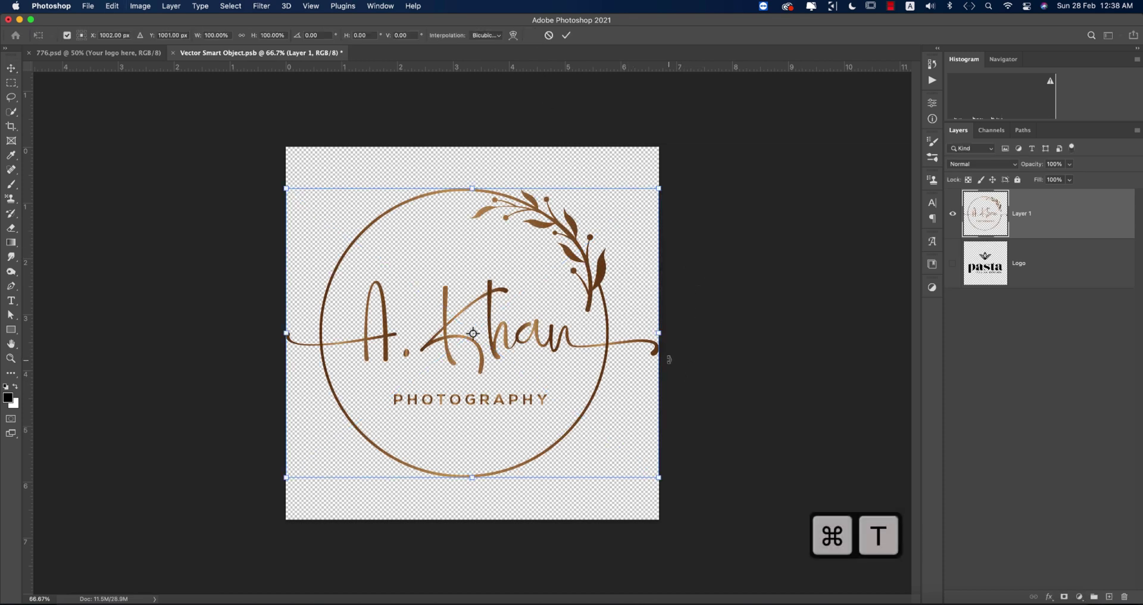
drag(660, 333, 653, 335)
key(Return)
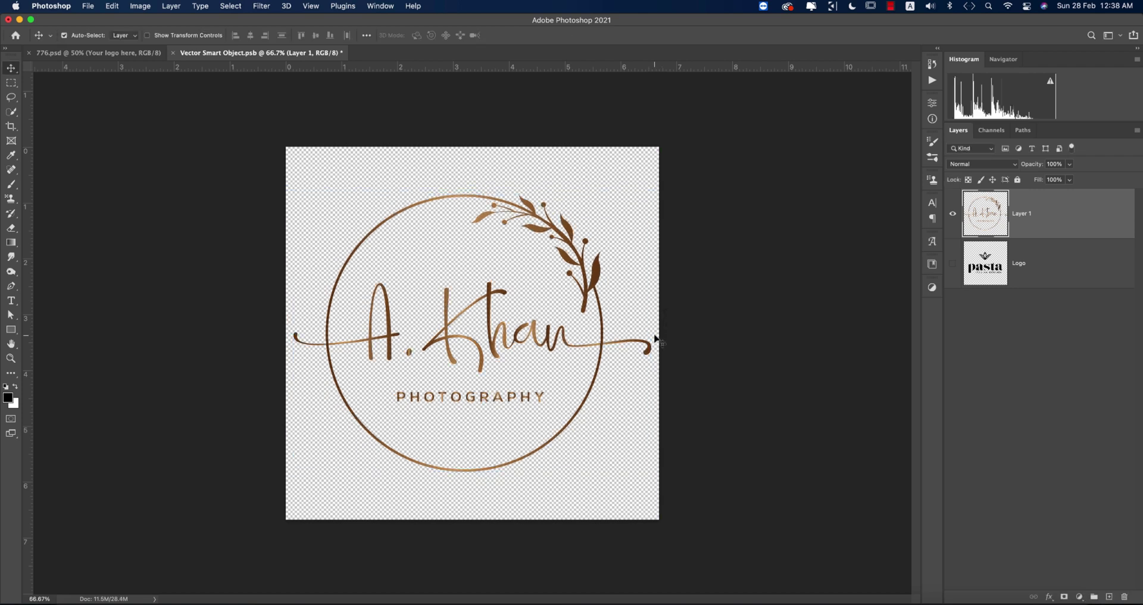
key(super+s)
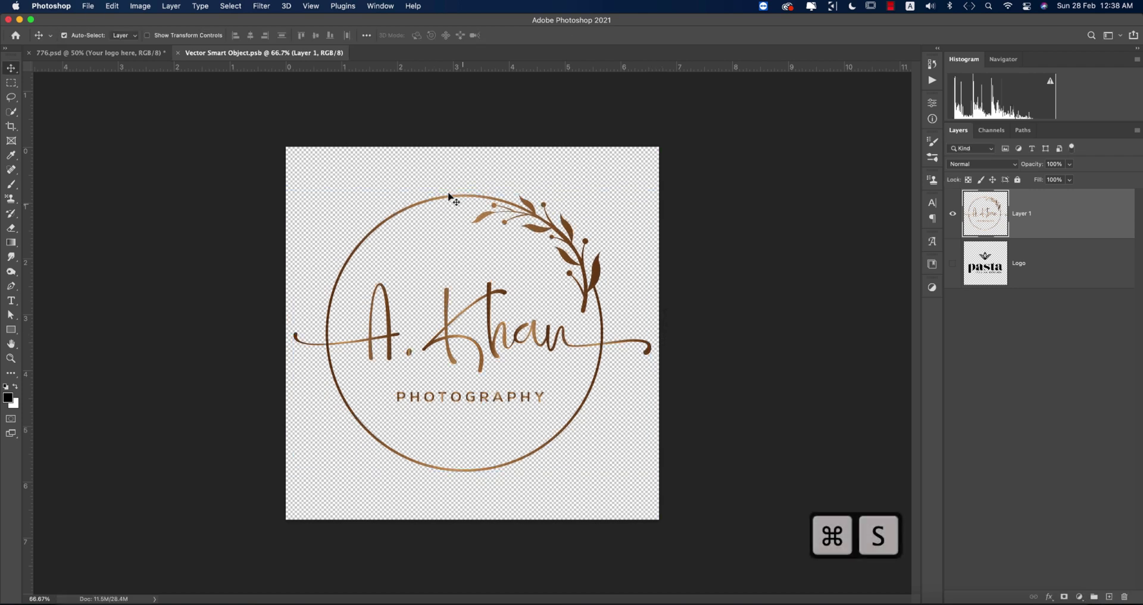
- In 776.psd, hide one of the two layers in the Editable layers Shadow group to undarken the marble
click(132, 55)
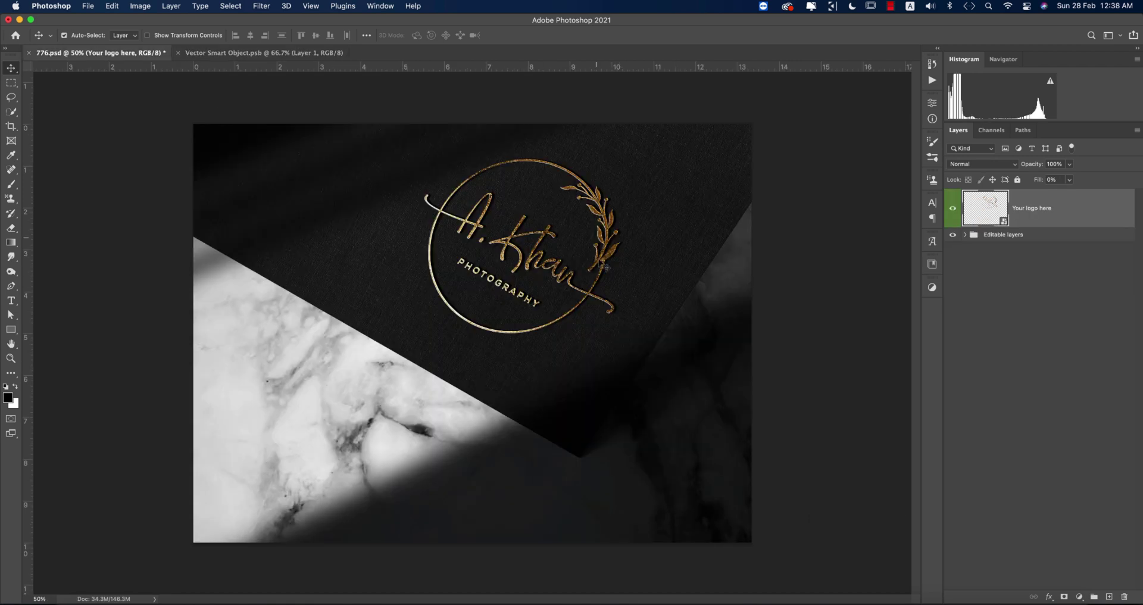
click(965, 235)
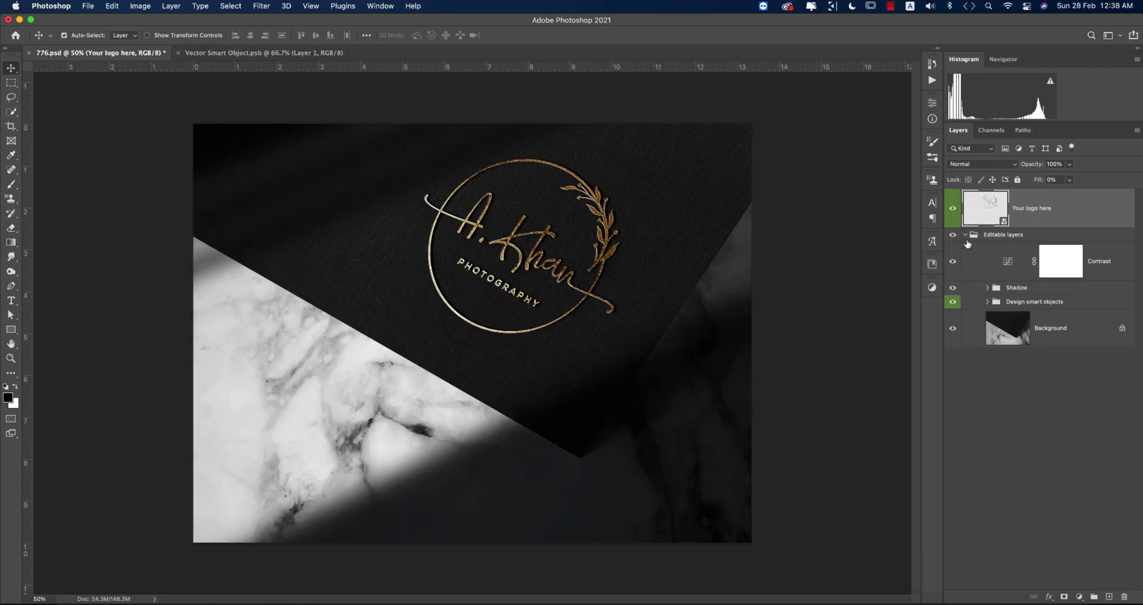
click(953, 290)
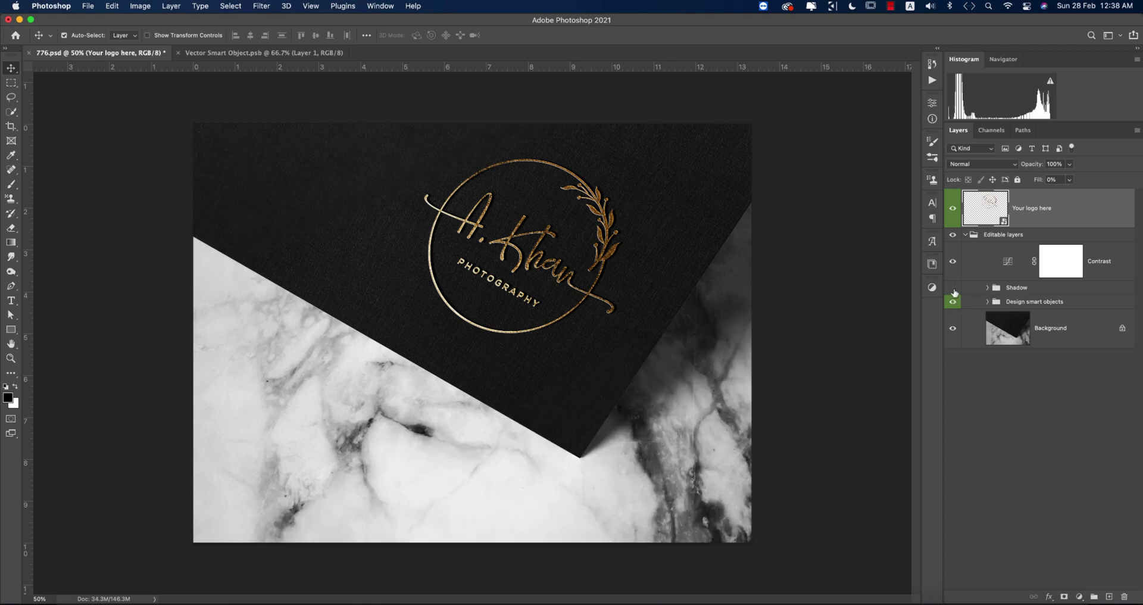
click(953, 287)
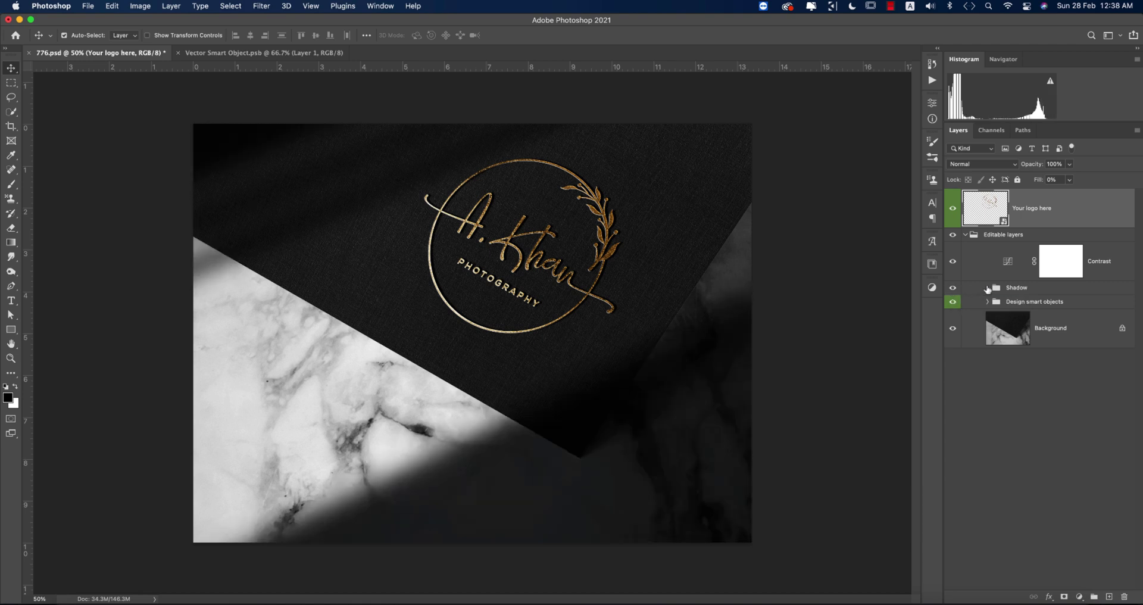
click(987, 287)
click(953, 315)
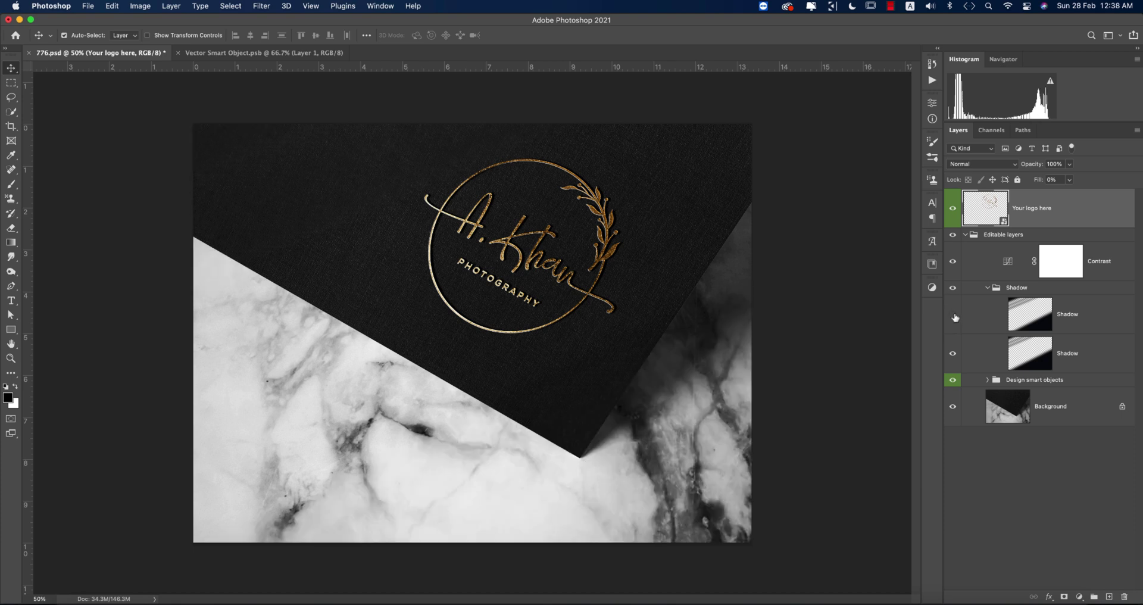
click(987, 287)
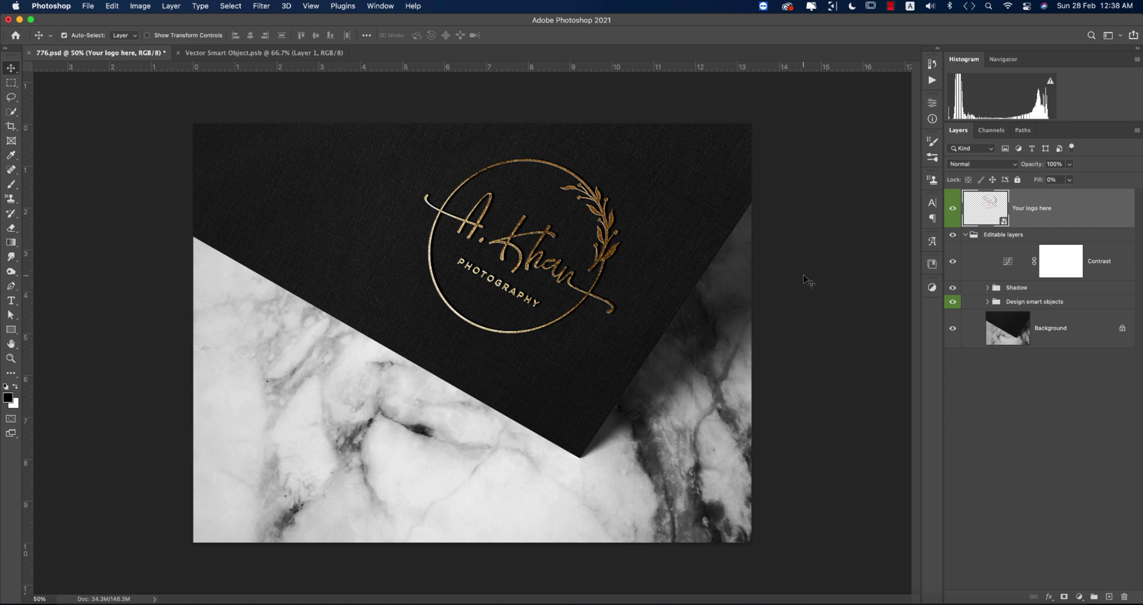